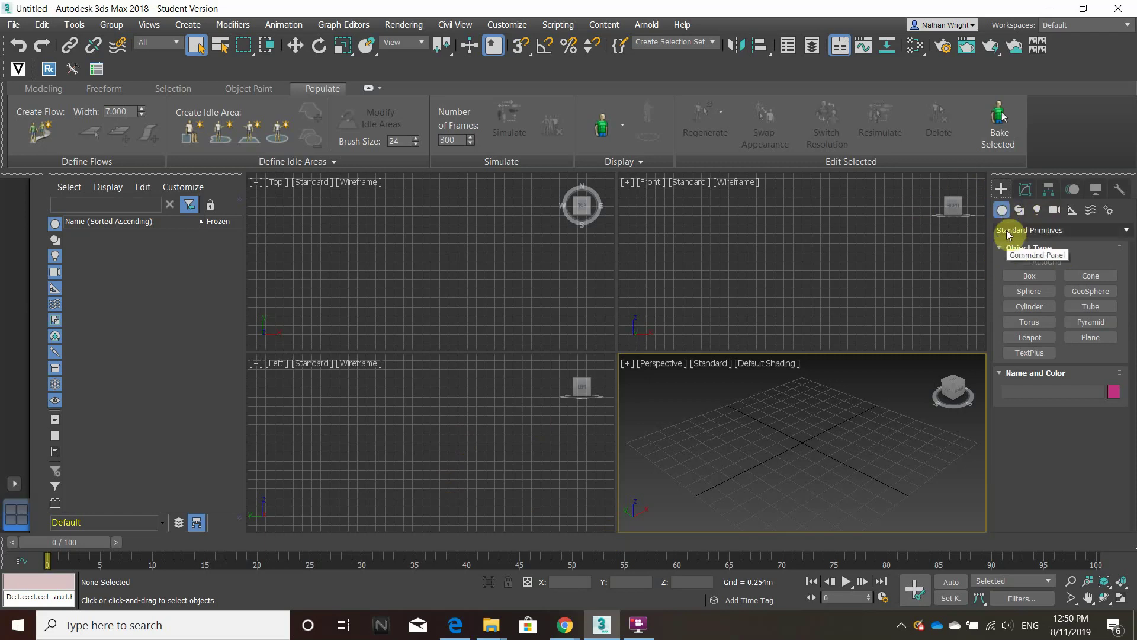
# Step: Create a flat rectangular box as a floor slab, about 3.97 m long, 8.05 m wide and 0.051 m high
pyautogui.click(1031, 277)
pyautogui.moveTo(745, 457); pyautogui.dragTo(931, 416)
pyautogui.scroll(3, 931, 415)
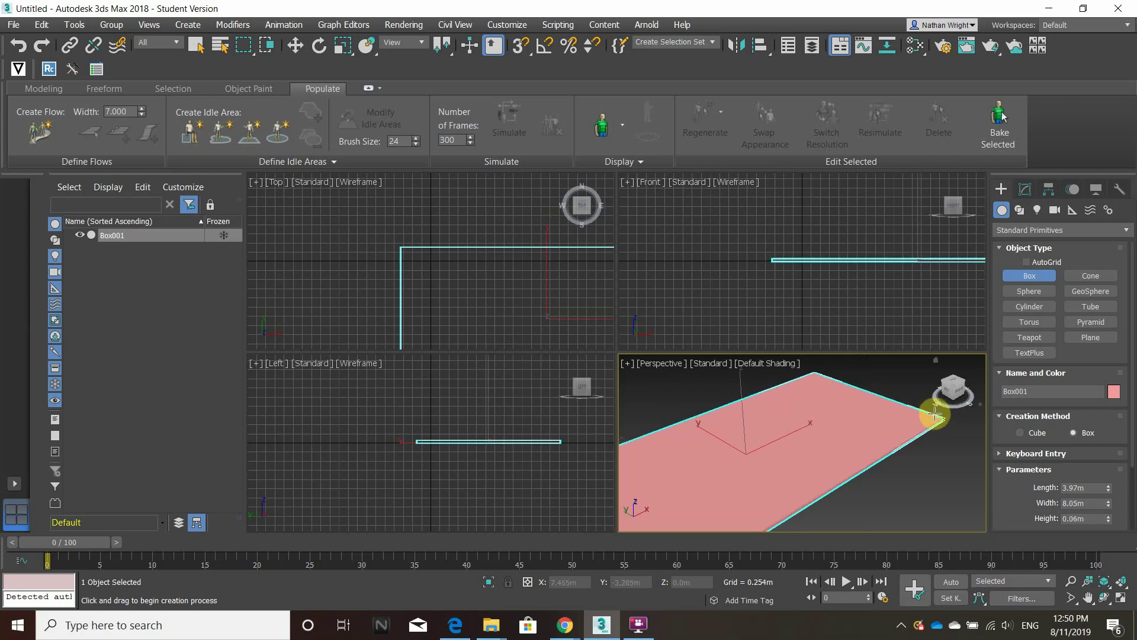
pyautogui.scroll(4, 932, 414)
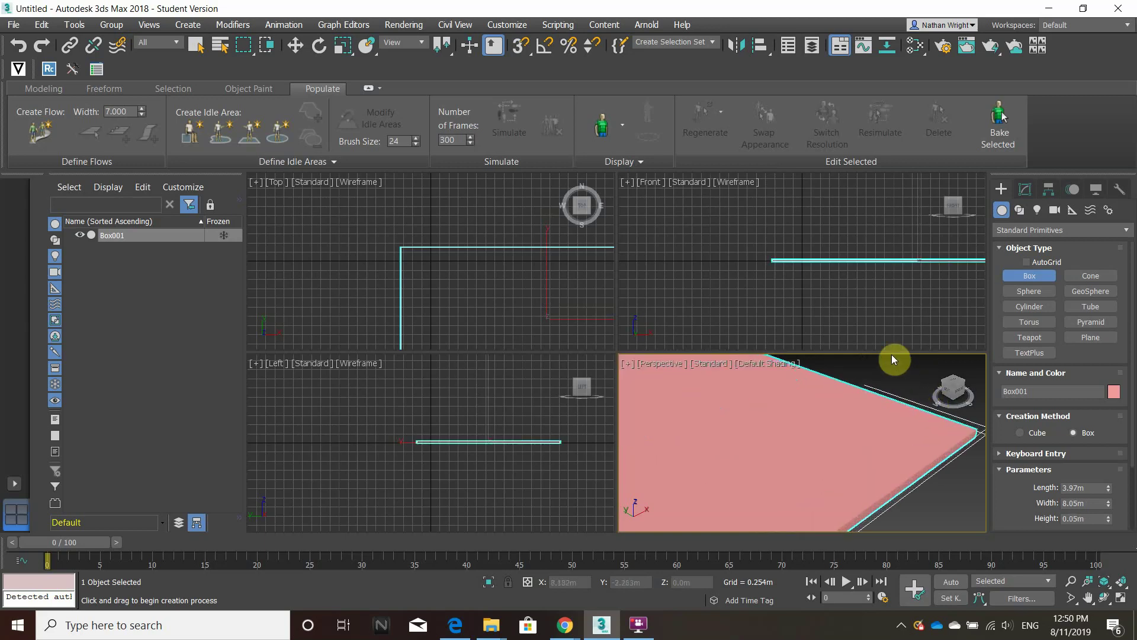
pyautogui.scroll(-5, 735, 434)
pyautogui.scroll(-3, 771, 436)
pyautogui.scroll(4, 754, 419)
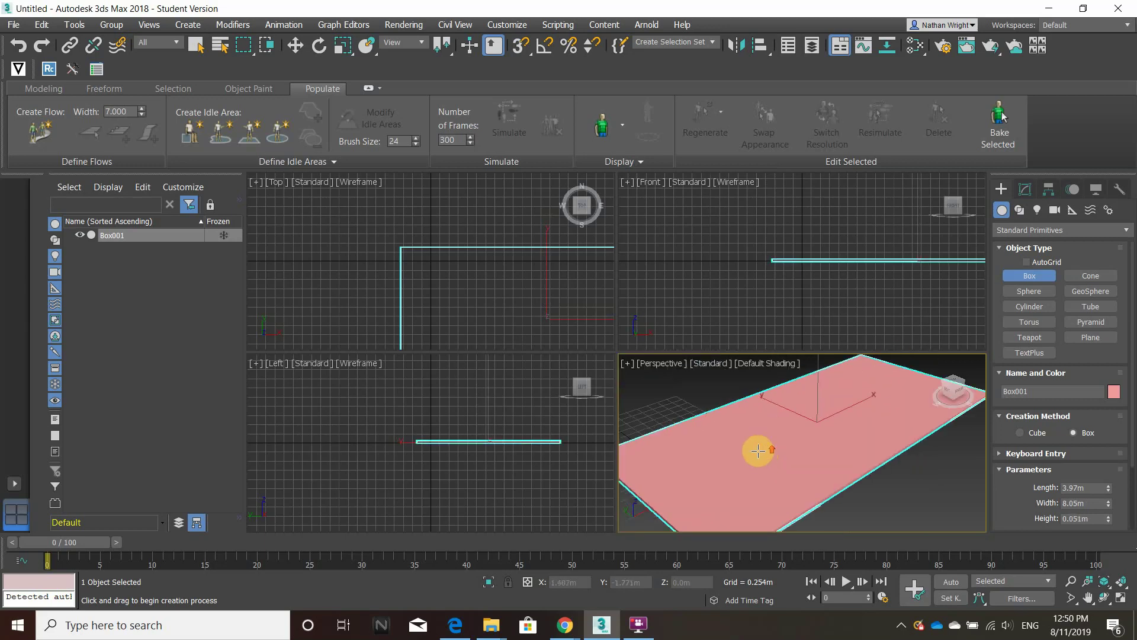
pyautogui.scroll(-4, 790, 388)
pyautogui.scroll(-3, 414, 258)
pyautogui.scroll(1, 406, 254)
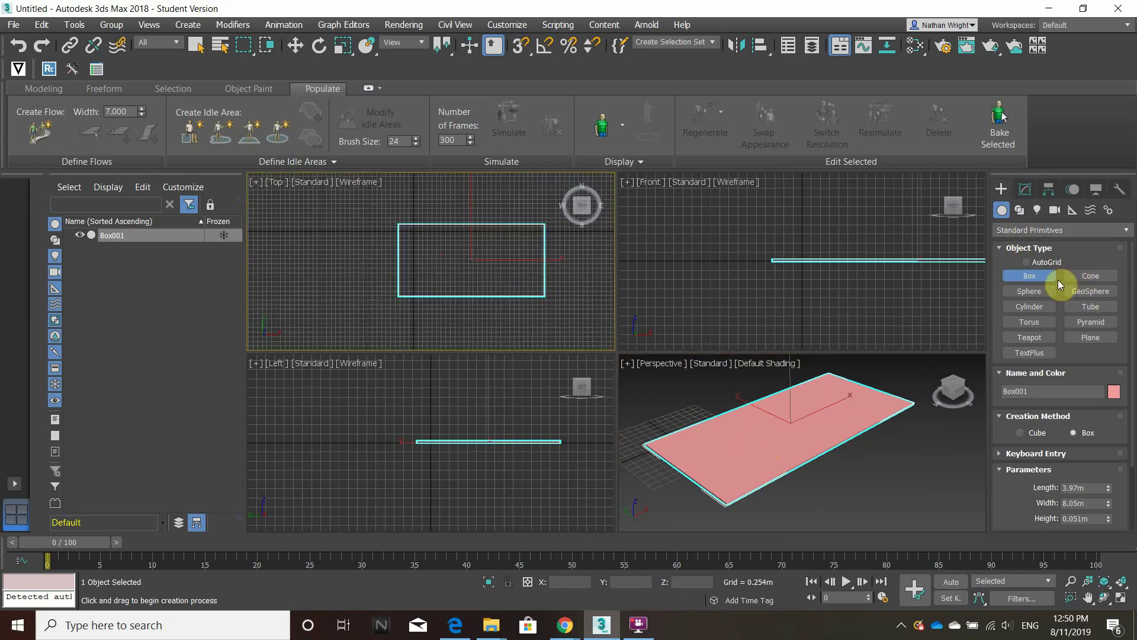
# Step: Activate the Cylinder primitive and frame the slab's upper-left corner in the Top view
pyautogui.click(1022, 278)
pyautogui.scroll(3, 418, 229)
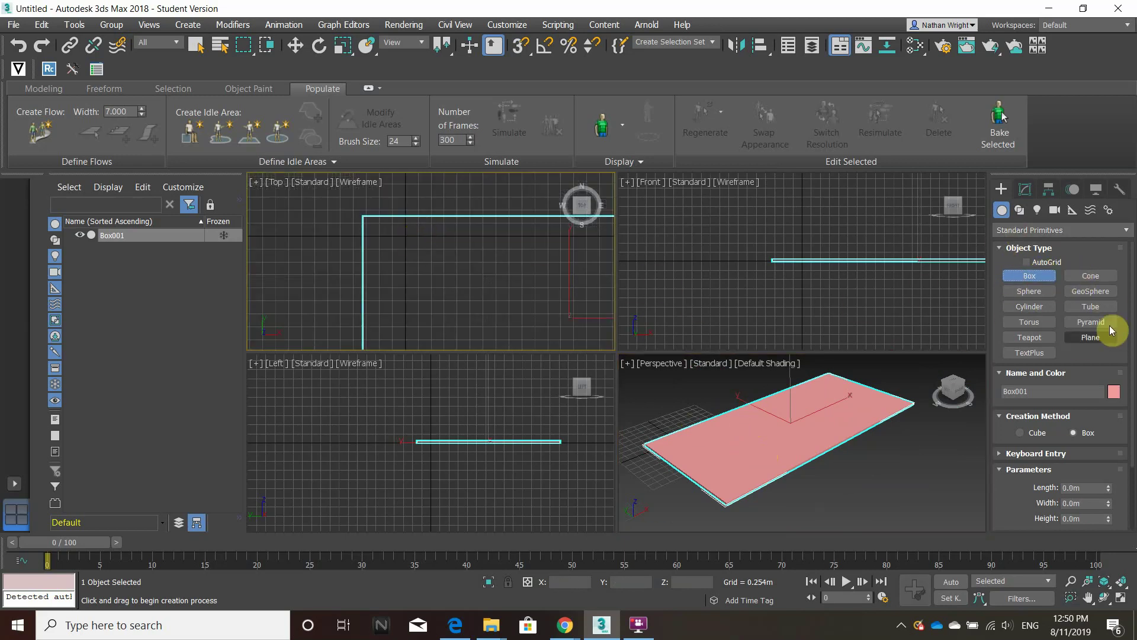
pyautogui.click(1025, 308)
pyautogui.scroll(-2, 391, 258)
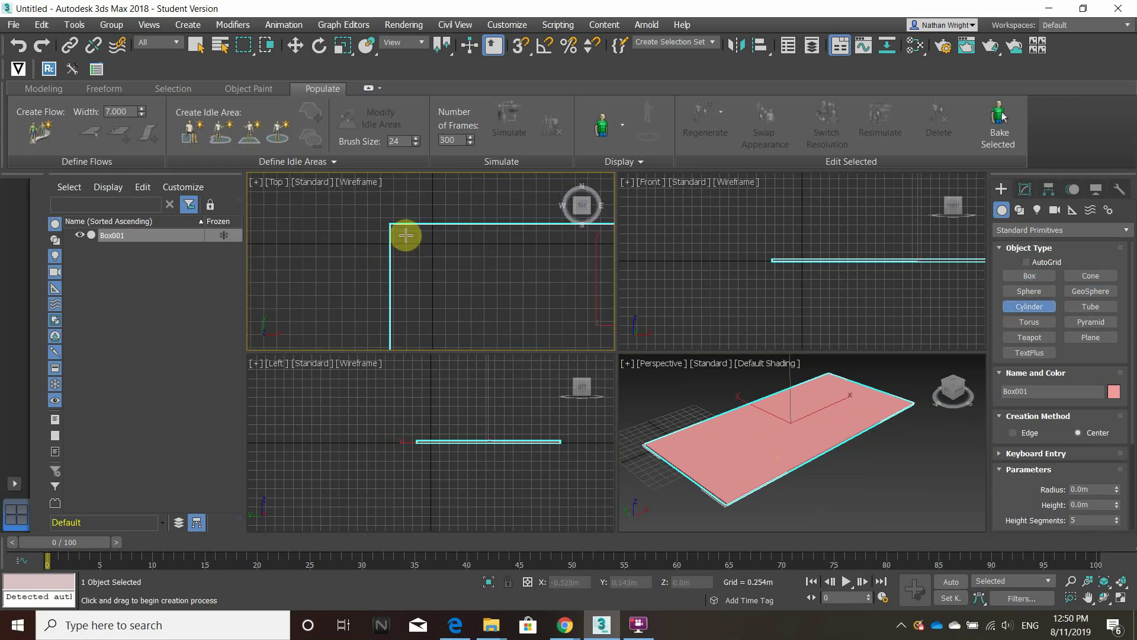
pyautogui.moveTo(406, 236); pyautogui.dragTo(411, 237)
pyautogui.rightClick(409, 237)
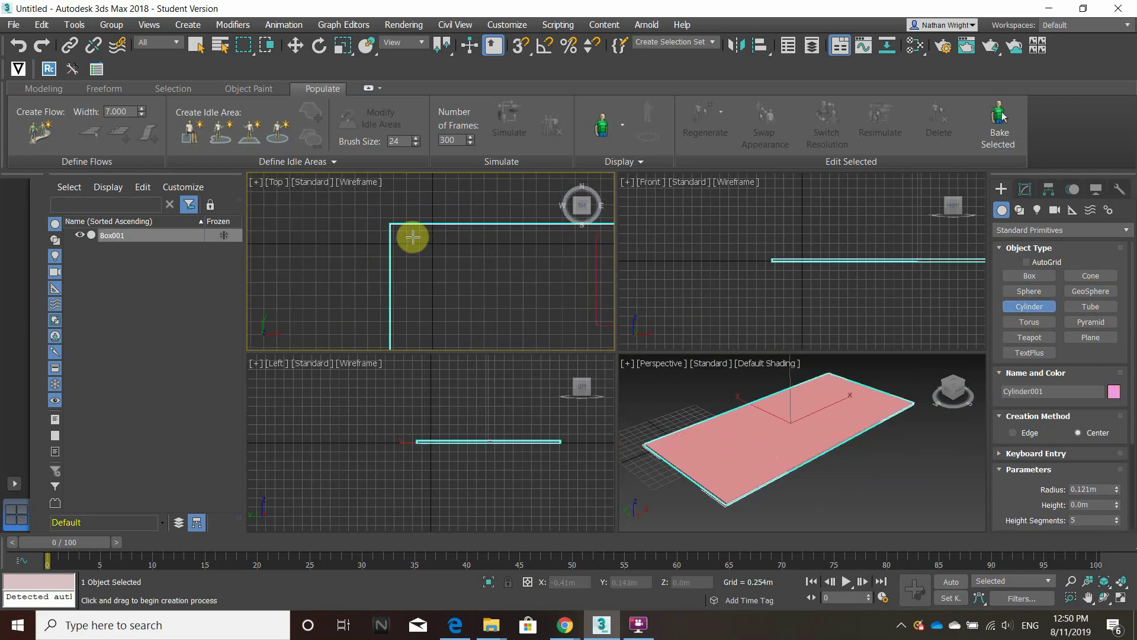
pyautogui.scroll(1, 389, 234)
pyautogui.moveTo(408, 241); pyautogui.dragTo(416, 243)
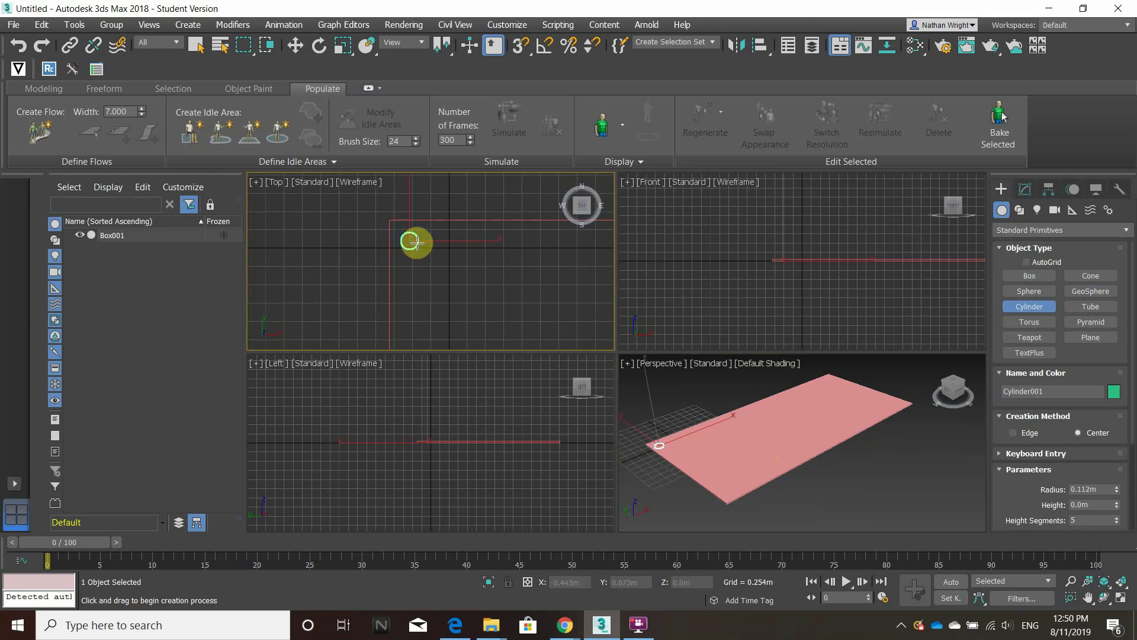
pyautogui.click(417, 243)
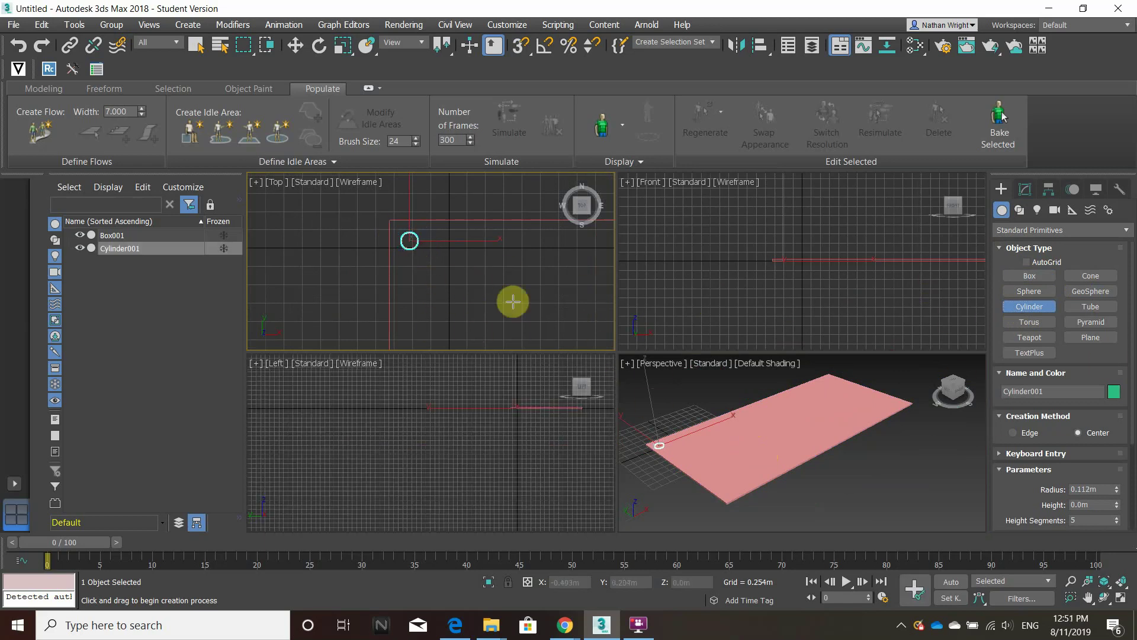
pyautogui.moveTo(699, 458); pyautogui.dragTo(814, 483, button='middle')
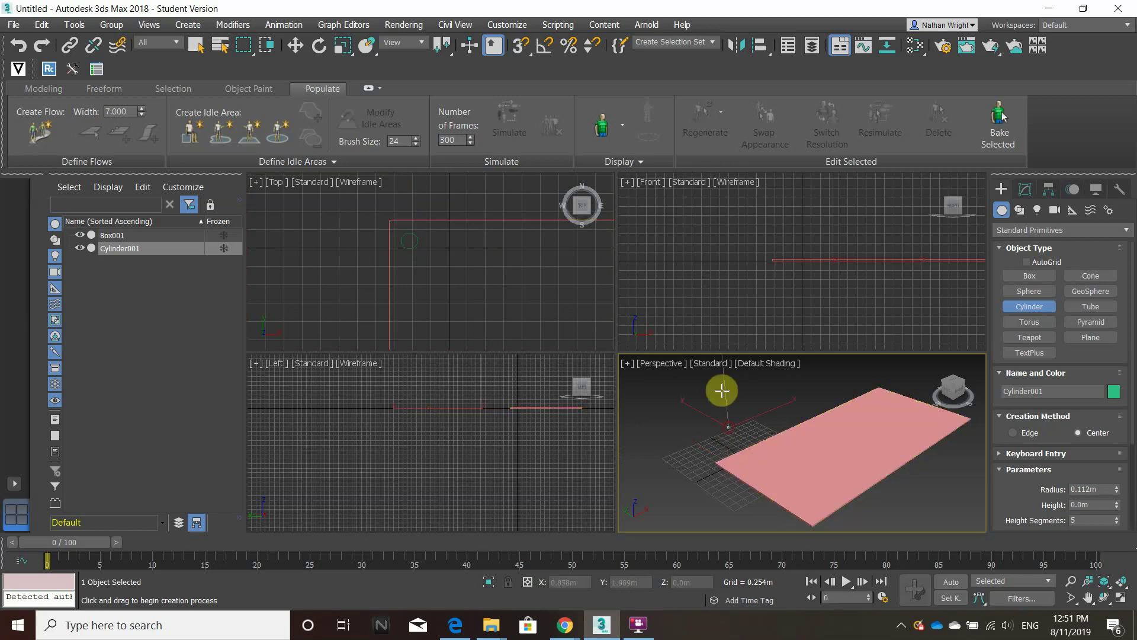
pyautogui.moveTo(723, 462); pyautogui.dragTo(719, 367)
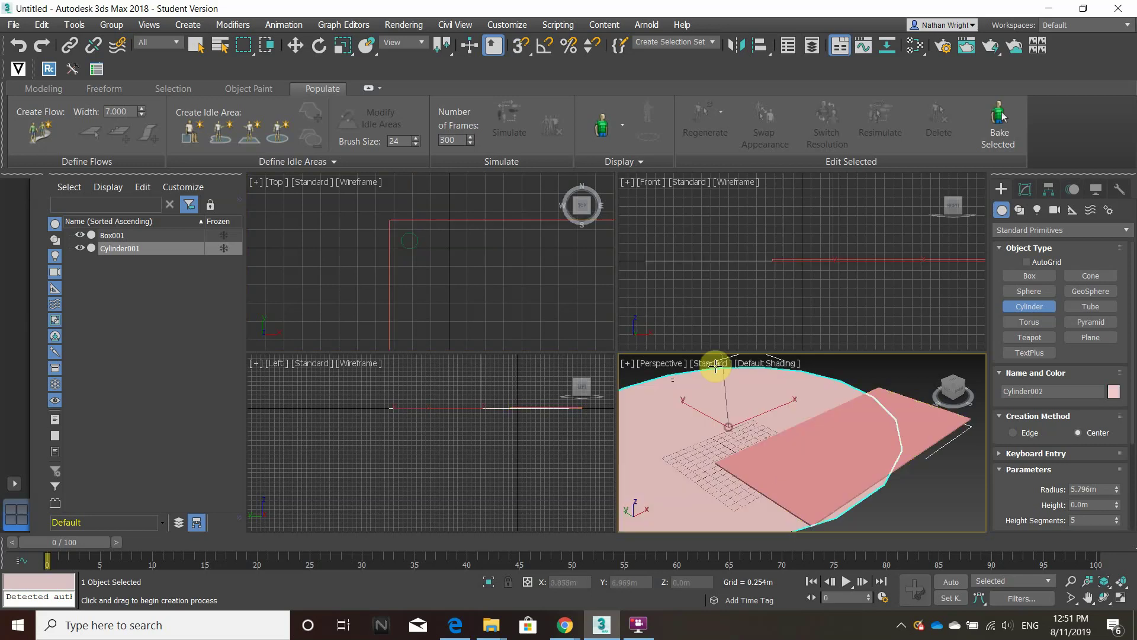
pyautogui.rightClick(673, 405)
pyautogui.scroll(5, 736, 456)
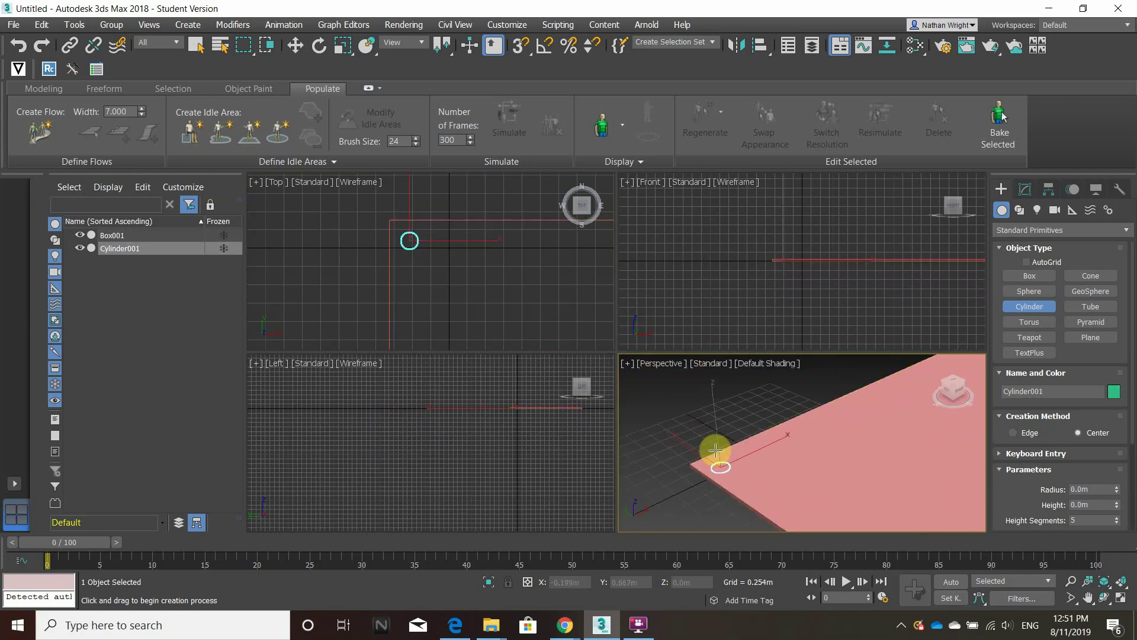
pyautogui.moveTo(712, 463); pyautogui.dragTo(715, 459)
pyautogui.rightClick(727, 434)
pyautogui.hotkey('ctrl', 'z')
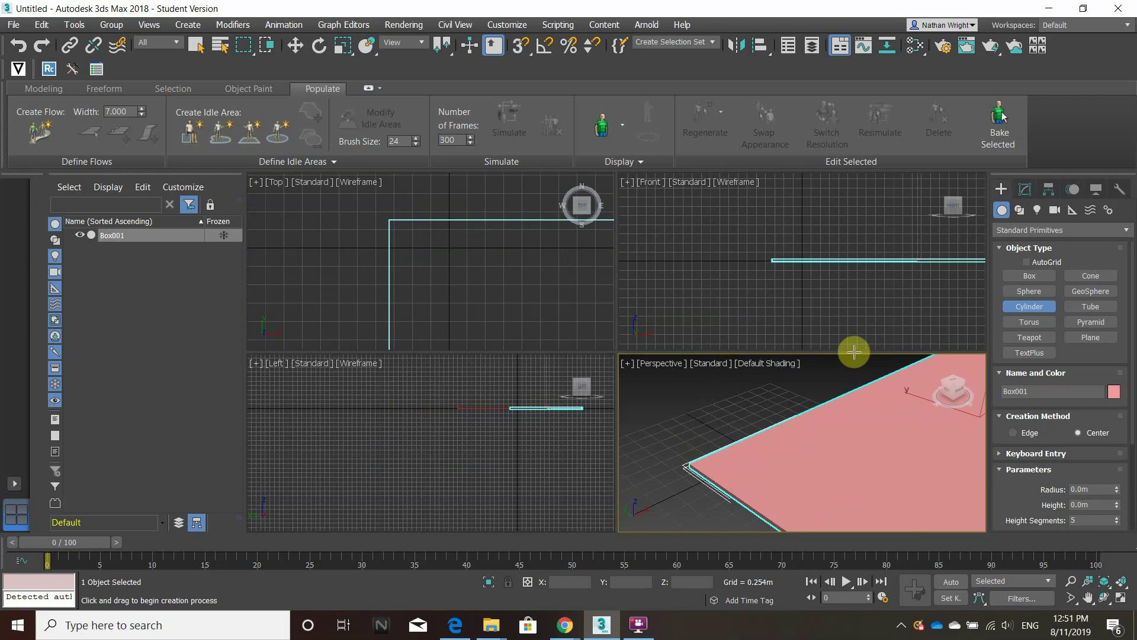
# Step: Draw a cylinder column at the slab's upper-left corner in the Top view, about 0.21 m in radius and 3.4 m high
pyautogui.moveTo(412, 240); pyautogui.dragTo(420, 253)
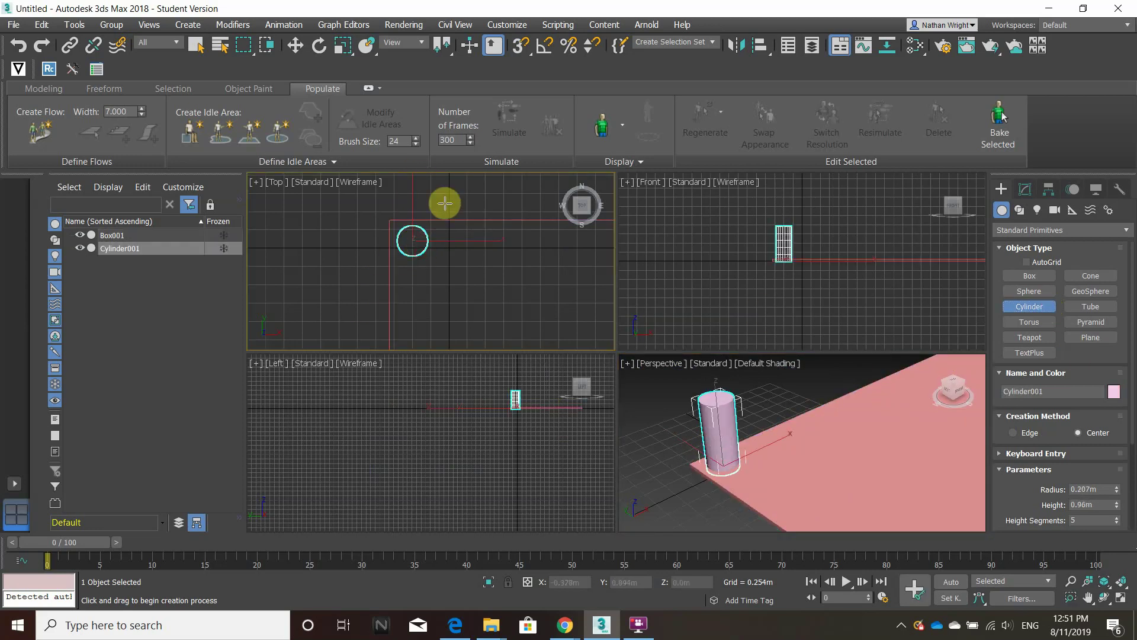
pyautogui.scroll(-3, 465, 289)
pyautogui.scroll(-6, 444, 244)
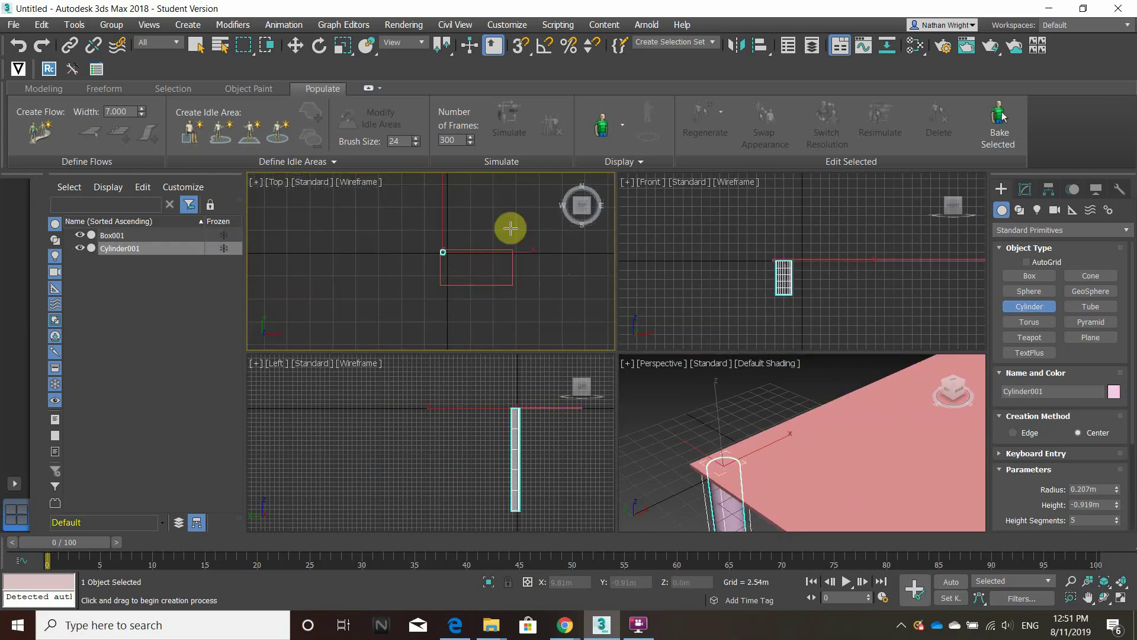
pyautogui.scroll(-2, 491, 184)
pyautogui.click(773, 454)
pyautogui.scroll(-3, 773, 451)
pyautogui.moveTo(773, 451); pyautogui.dragTo(689, 433, button='middle')
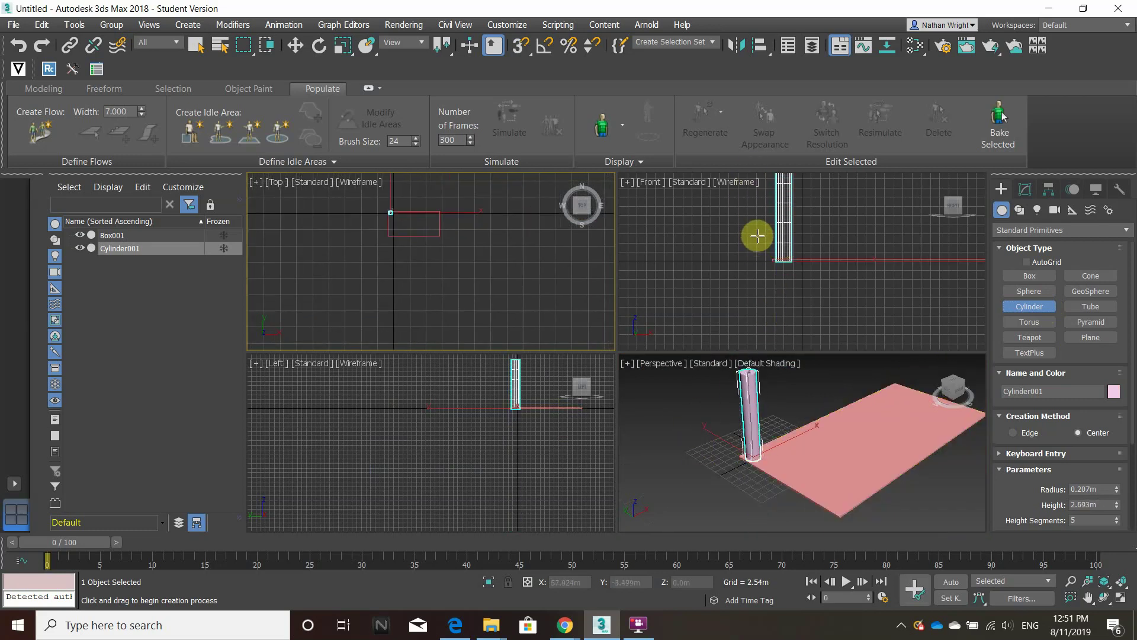
pyautogui.click(758, 231)
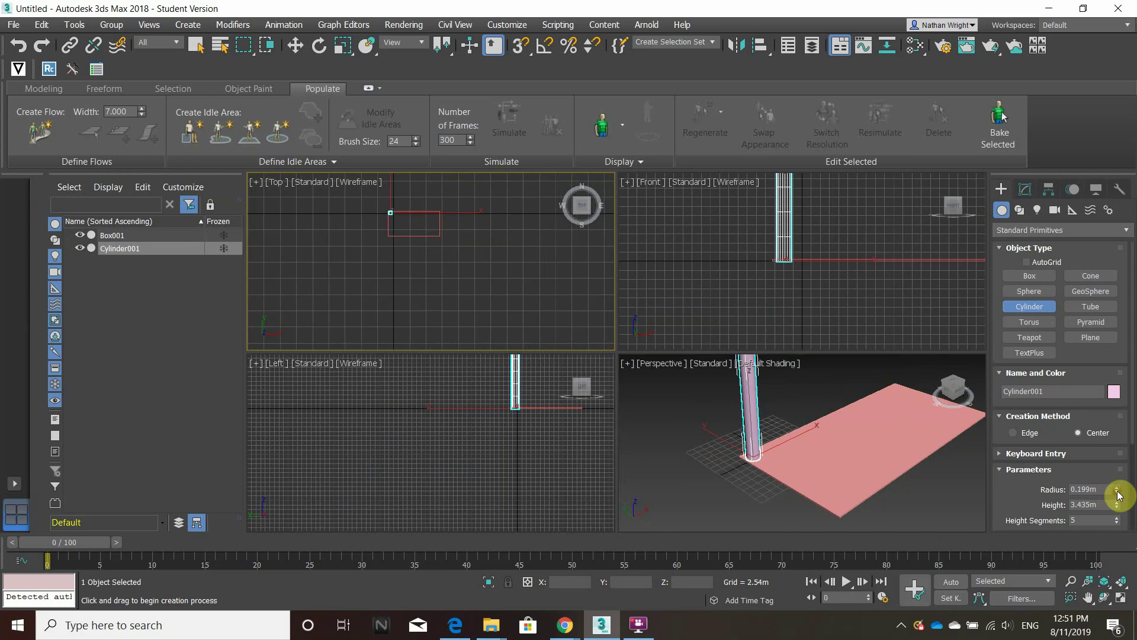
# Step: Reduce the column's radius to about 0.116 m and leave the Cylinder tool
pyautogui.moveTo(1118, 495); pyautogui.dragTo(1118, 494)
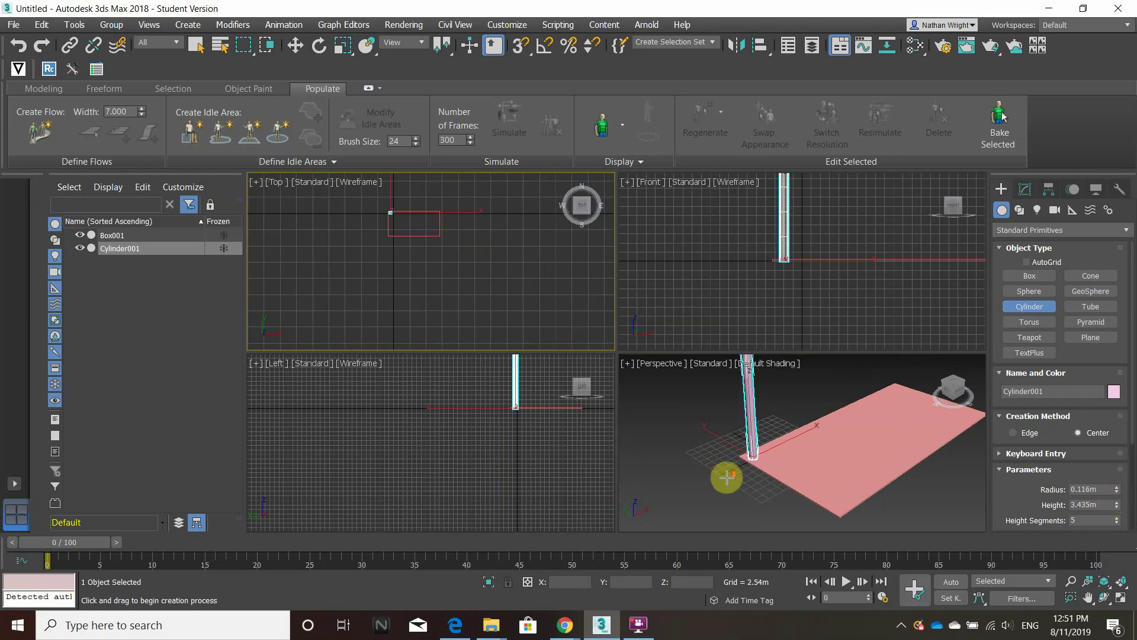
pyautogui.scroll(-3, 726, 477)
pyautogui.scroll(5, 726, 478)
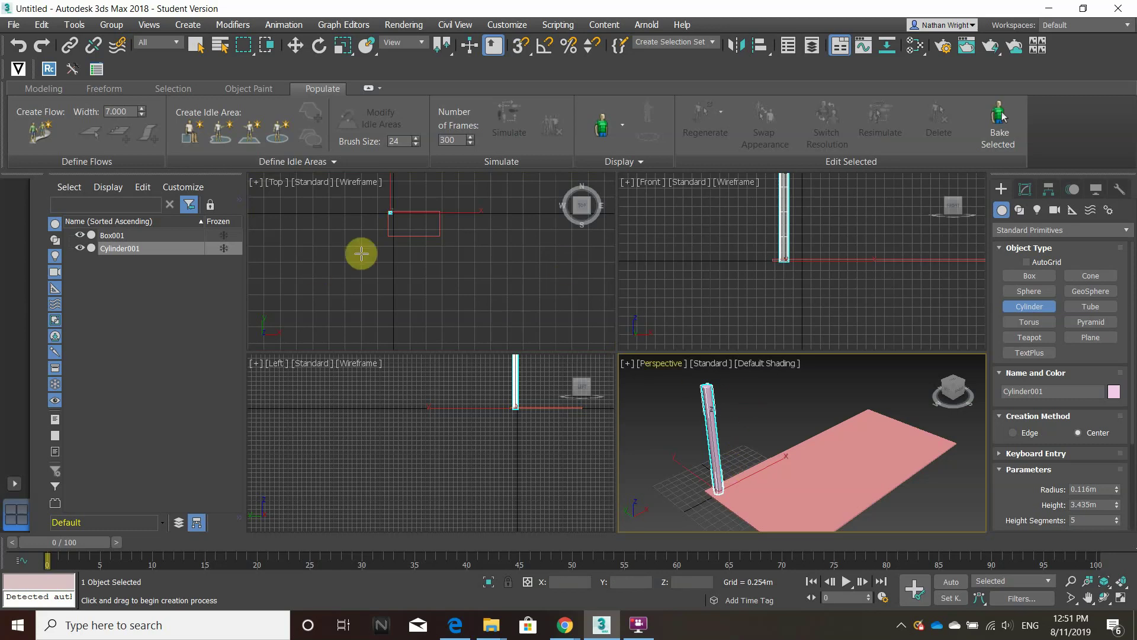
pyautogui.scroll(8, 399, 246)
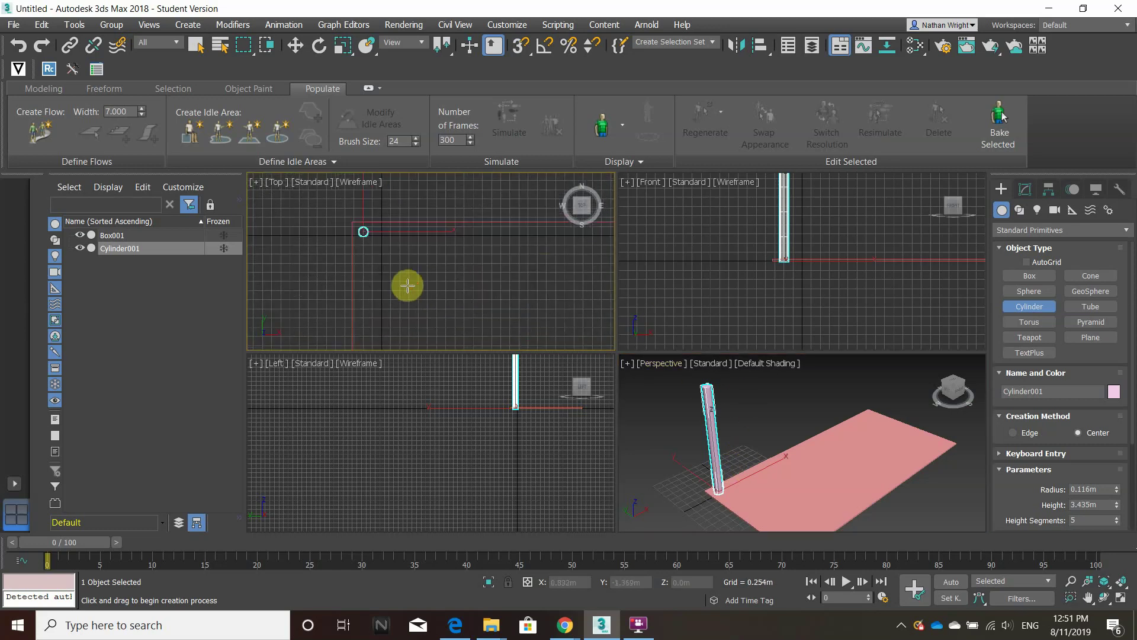
pyautogui.rightClick(400, 279)
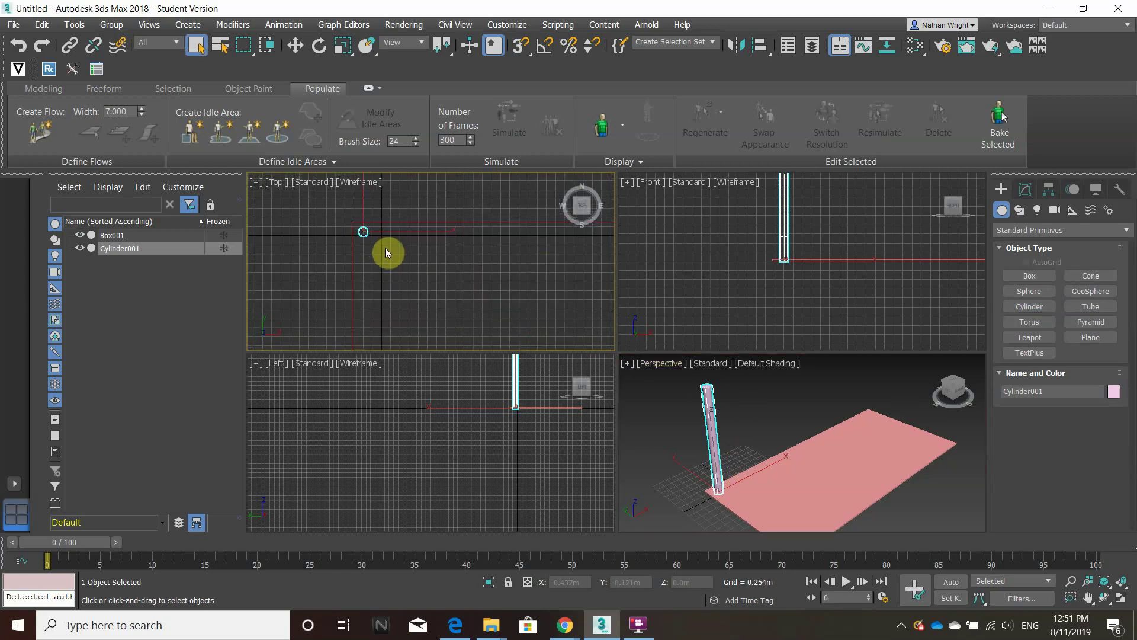
pyautogui.scroll(3, 385, 248)
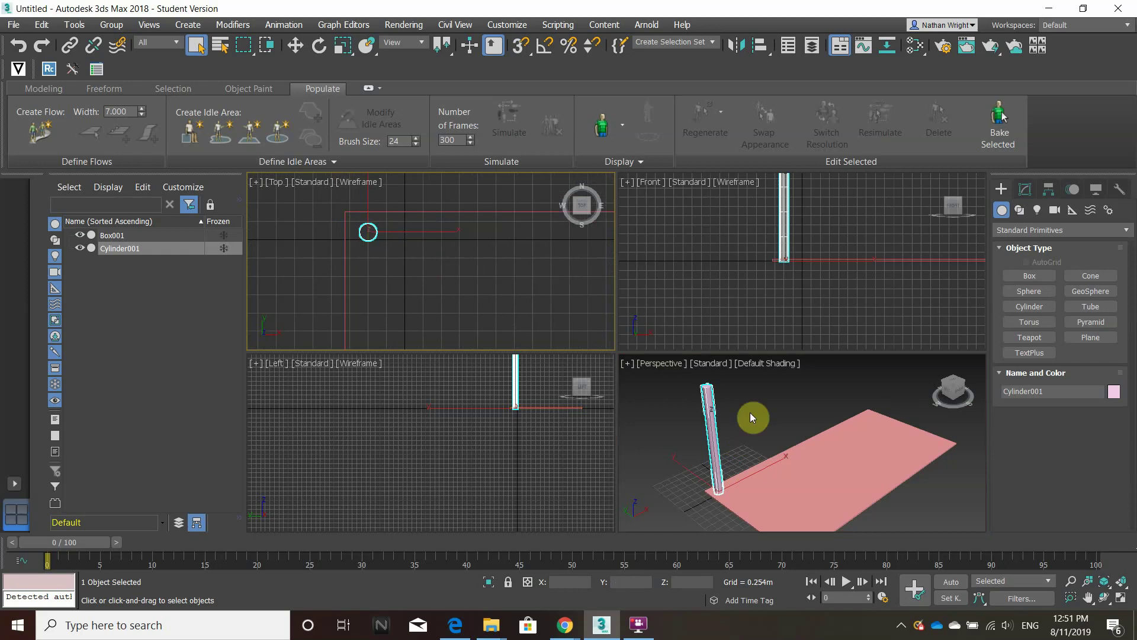
# Step: Clone the column as an instance
pyautogui.rightClick(731, 417)
pyautogui.hotkey('ctrl', 'v')
pyautogui.click(521, 290)
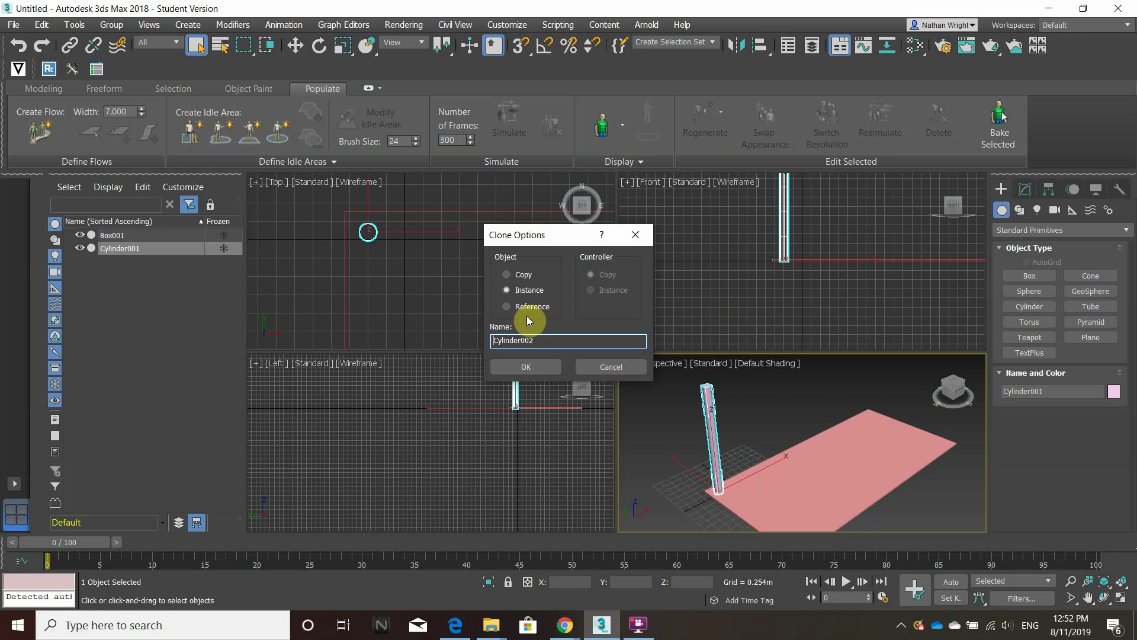
pyautogui.click(523, 367)
# Step: Move the cloned column along the Y axis to the other corner of the slab's short side and deselect it
pyautogui.scroll(-5, 403, 288)
pyautogui.moveTo(412, 288); pyautogui.dragTo(481, 339, button='middle')
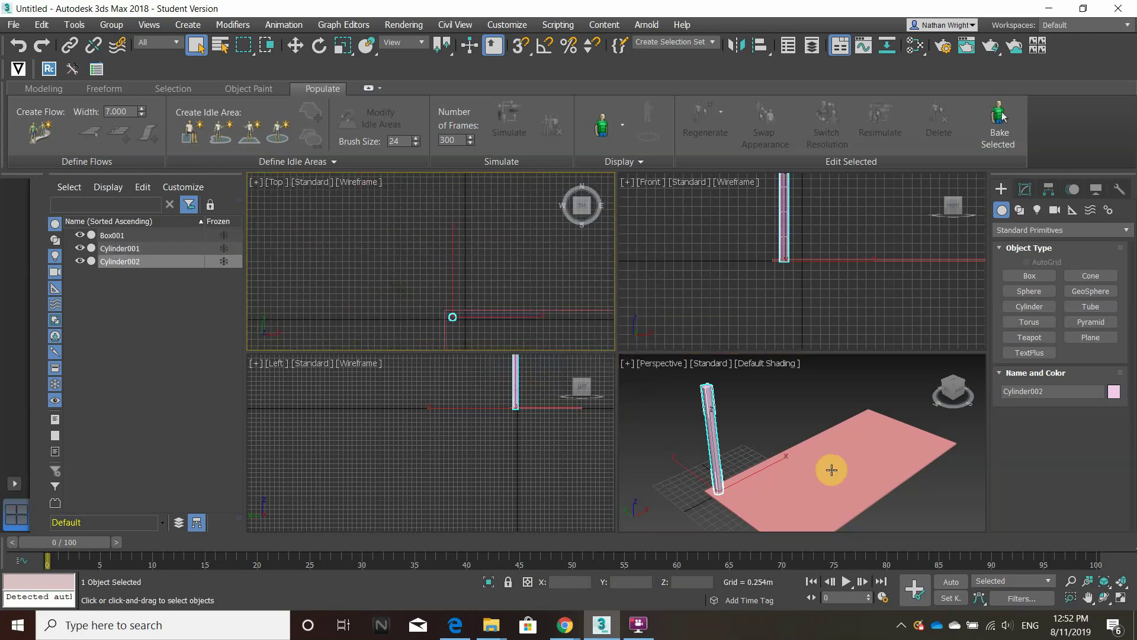
pyautogui.click(295, 45)
pyautogui.click(709, 475)
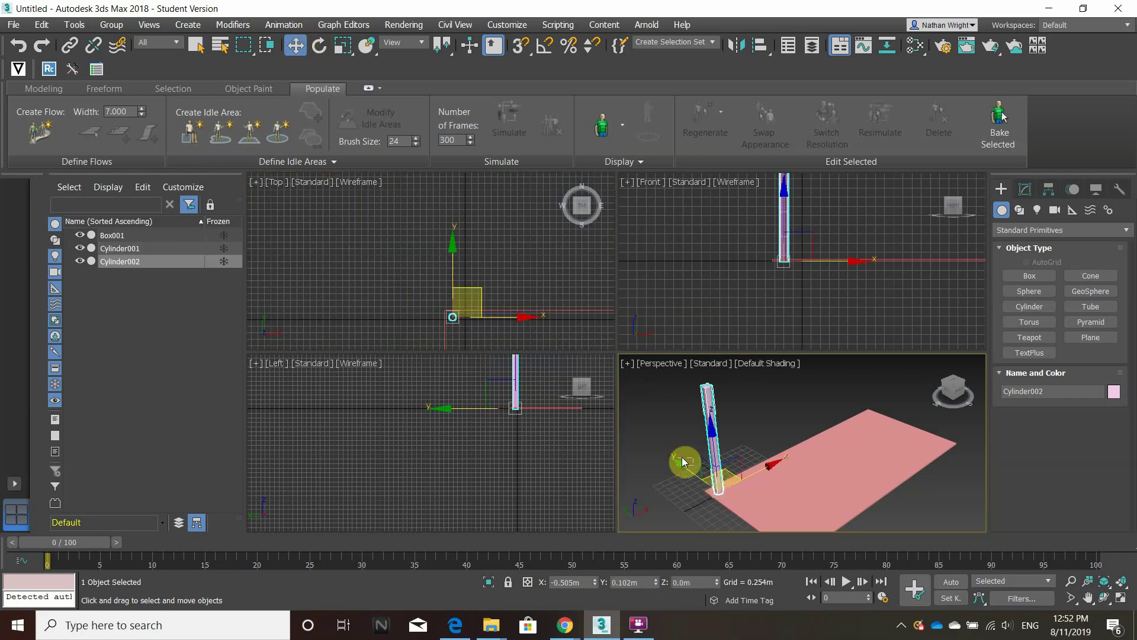
pyautogui.click(673, 456)
pyautogui.click(713, 434)
pyautogui.moveTo(681, 461); pyautogui.dragTo(724, 498)
pyautogui.moveTo(741, 483); pyautogui.dragTo(726, 453, button='middle')
pyautogui.moveTo(726, 452); pyautogui.dragTo(725, 532)
pyautogui.click(713, 510)
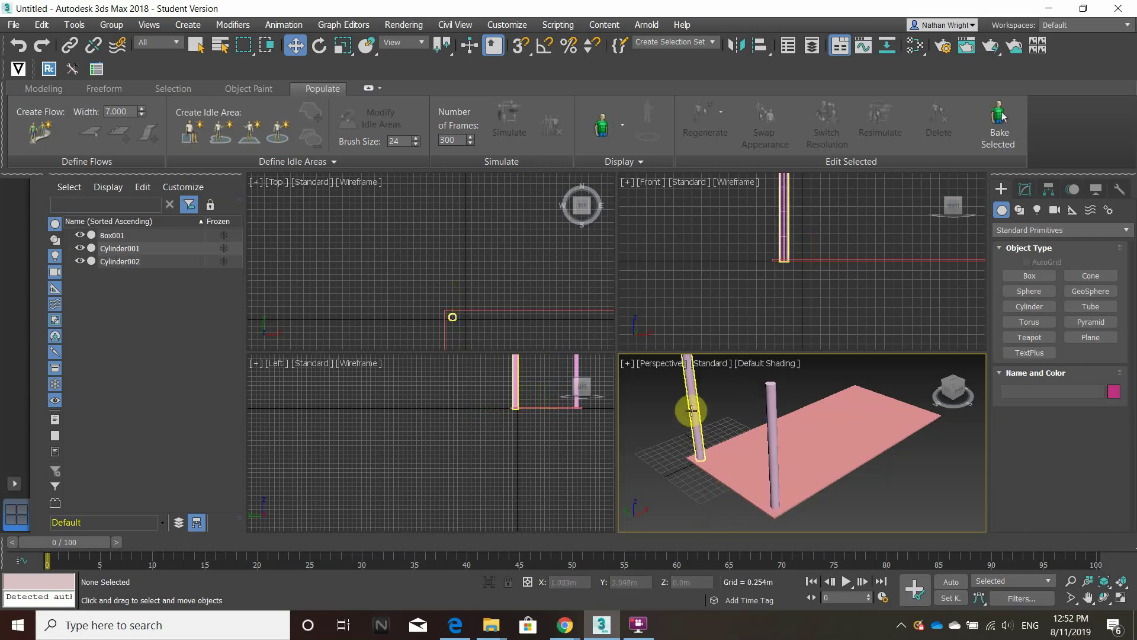
# Step: Clone both columns together and move the copies about 7.4 m along the X axis to the slab's far end
pyautogui.click(690, 407)
pyautogui.keyDown('ctrl'); pyautogui.click(771, 396); pyautogui.keyUp('ctrl')
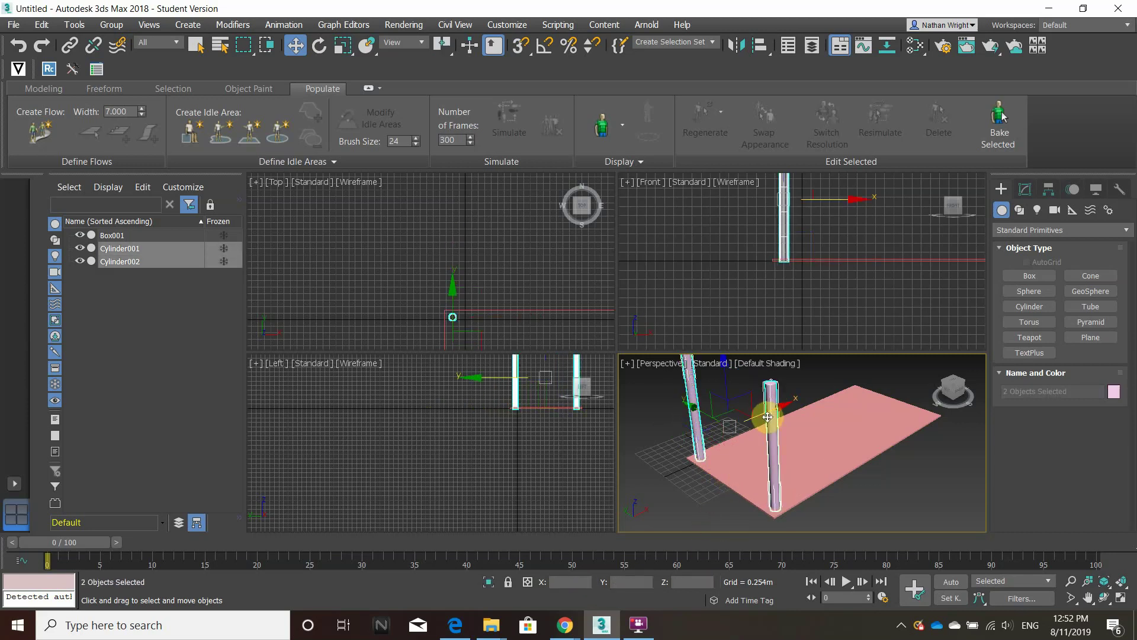
pyautogui.hotkey('ctrl', 'v')
pyautogui.click(514, 368)
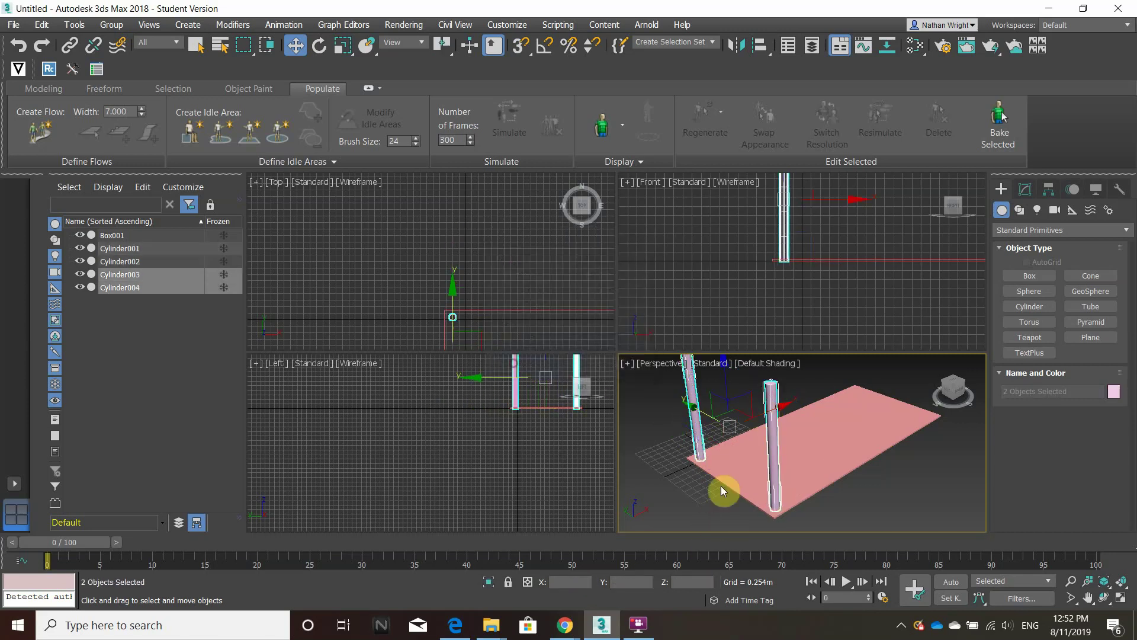
pyautogui.moveTo(724, 490); pyautogui.dragTo(686, 472, button='middle')
pyautogui.moveTo(752, 407); pyautogui.dragTo(926, 343)
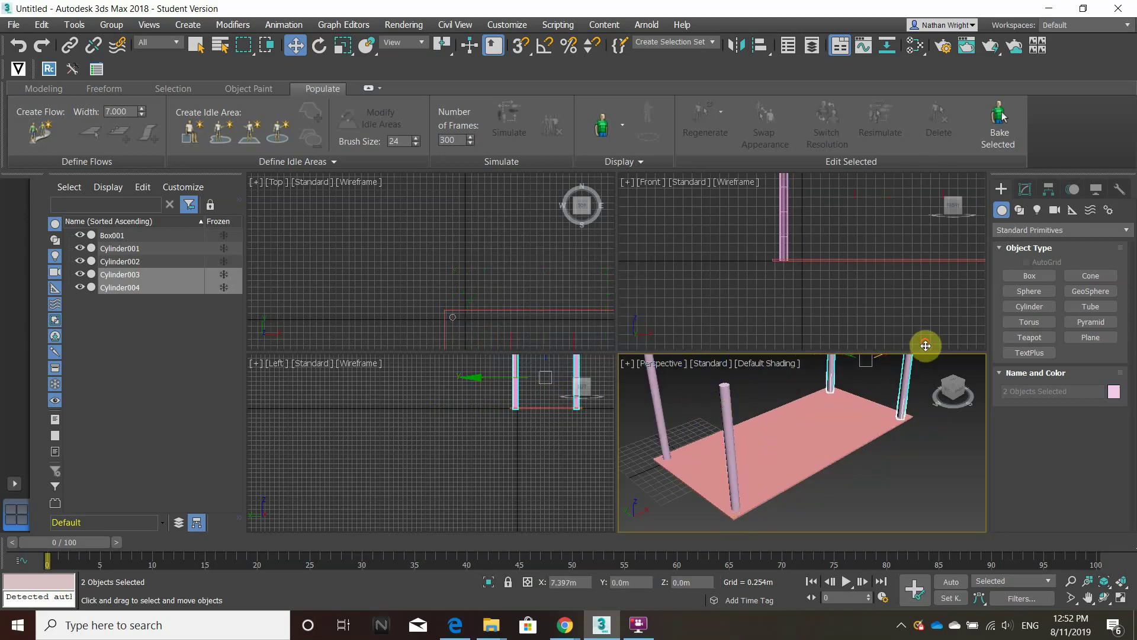
# Step: Draw an open straight stair along the slab's far short side, rising beside the two cloned columns to about their height
pyautogui.scroll(-5, 830, 485)
pyautogui.moveTo(814, 485)
pyautogui.keyDown('alt'); pyautogui.mouseDown(button='middle')
pyautogui.moveTo(764, 477)
pyautogui.moveTo(798, 451)
pyautogui.moveTo(808, 475)
pyautogui.mouseUp(button='middle'); pyautogui.keyUp('alt')
pyautogui.scroll(4, 811, 452)
pyautogui.click(1062, 236)
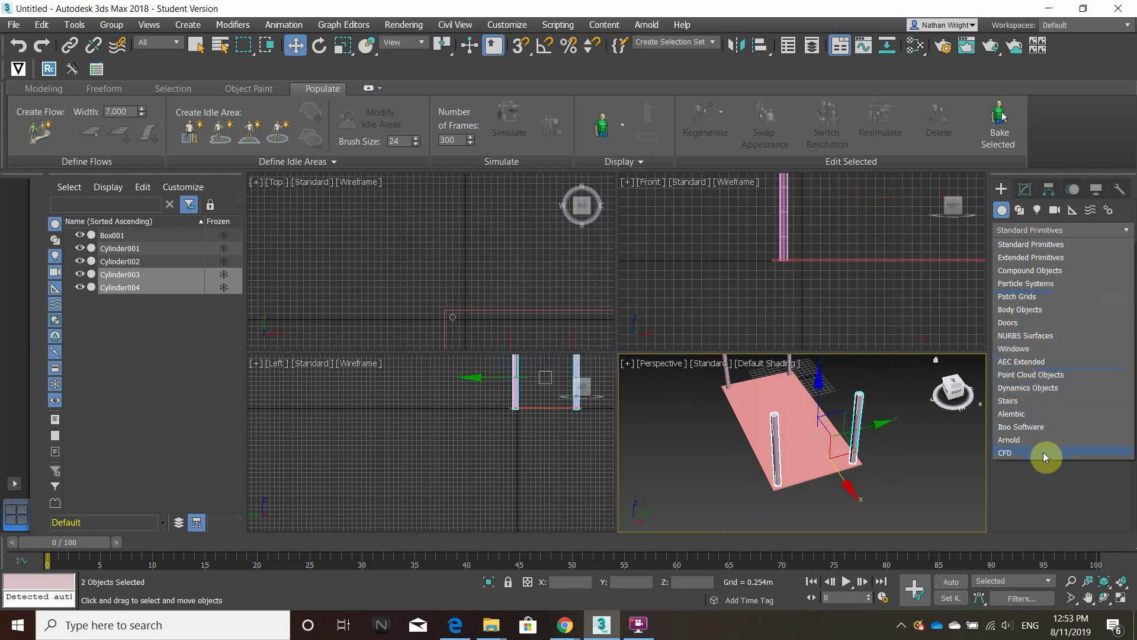
pyautogui.click(1014, 402)
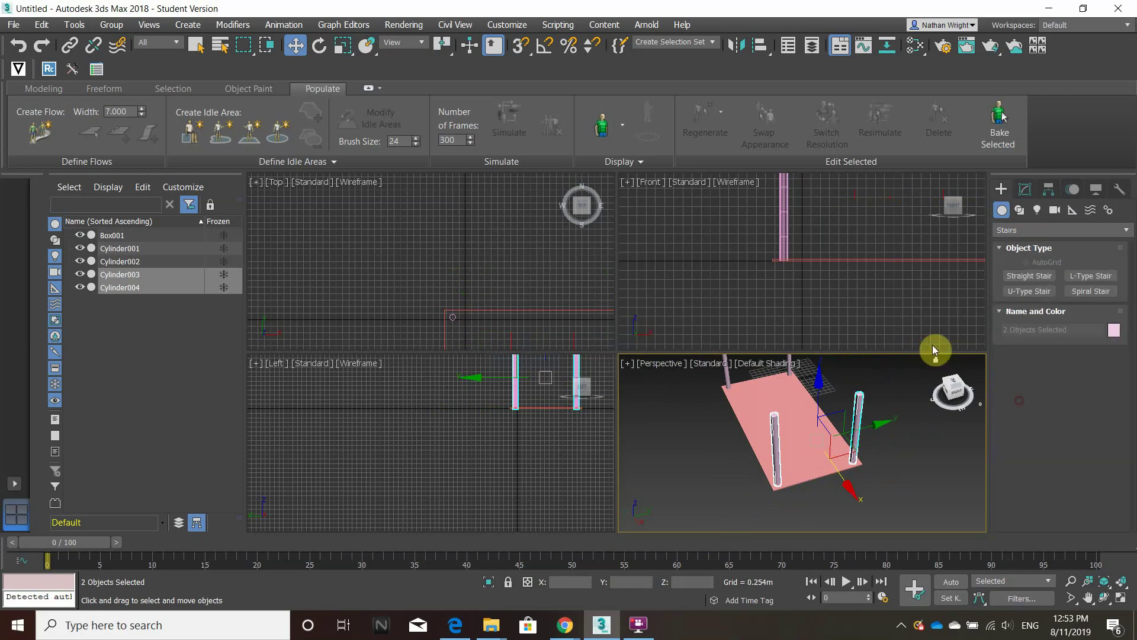
pyautogui.click(1031, 276)
pyautogui.keyDown('alt'); pyautogui.moveTo(785, 500); pyautogui.dragTo(824, 507, button='middle'); pyautogui.keyUp('alt')
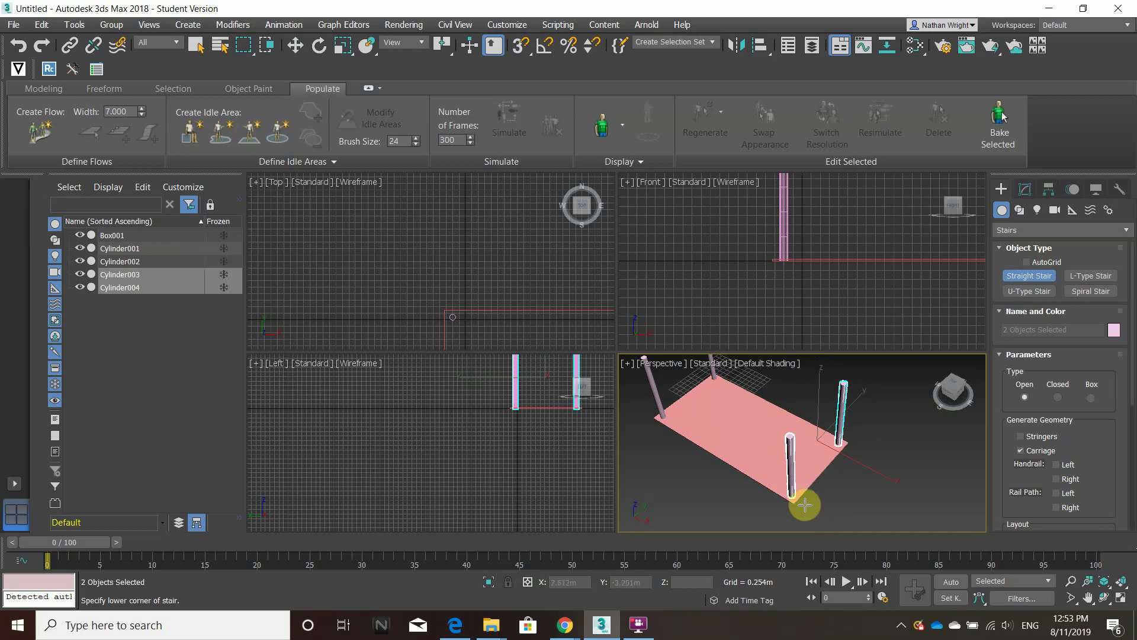
pyautogui.moveTo(813, 502); pyautogui.dragTo(851, 448)
pyautogui.click(843, 436)
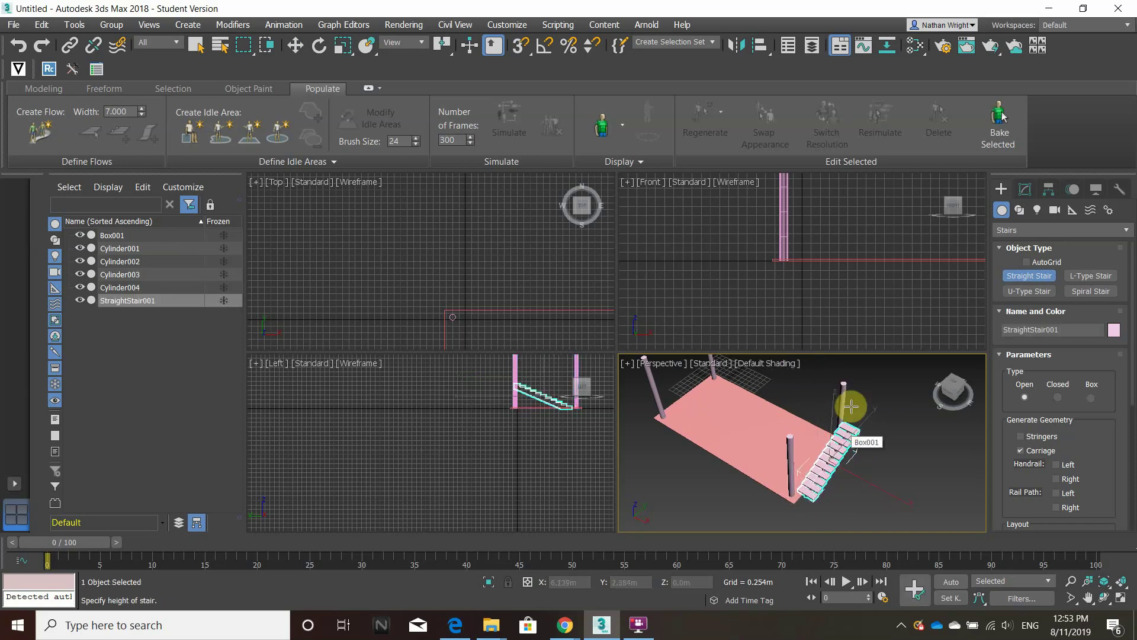
pyautogui.click(850, 364)
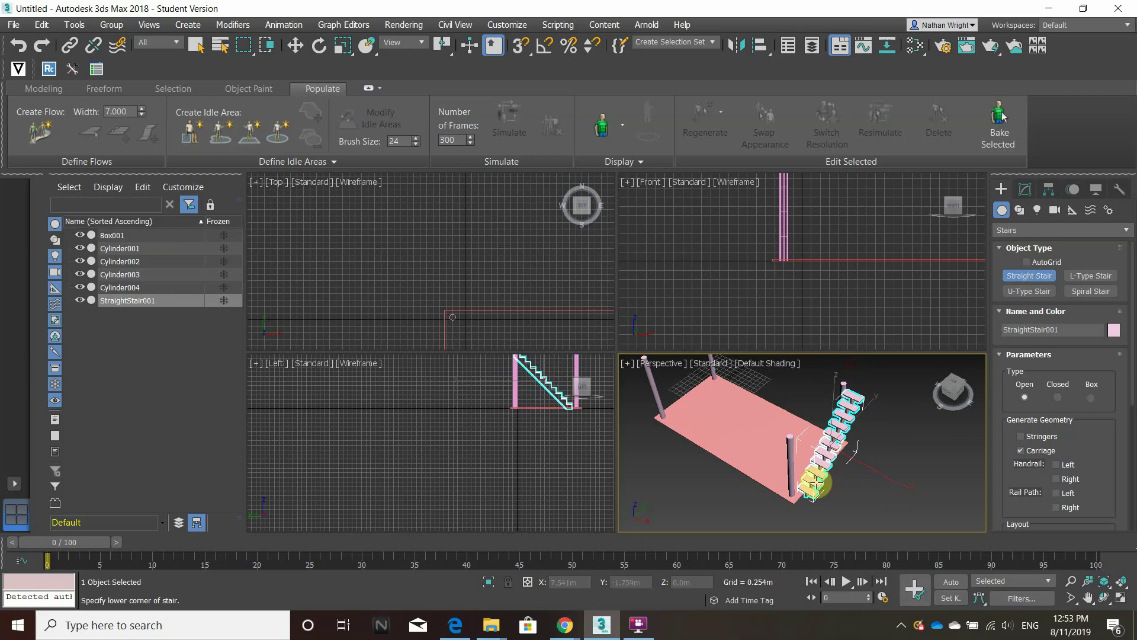
pyautogui.scroll(-3, 782, 479)
pyautogui.keyDown('alt'); pyautogui.moveTo(778, 486); pyautogui.dragTo(742, 400, button='middle'); pyautogui.keyUp('alt')
pyautogui.rightClick(763, 475)
# Step: Finish the straight stair and select the slab, all four columns and the stair together
pyautogui.click(856, 461)
pyautogui.keyDown('alt'); pyautogui.moveTo(846, 478); pyautogui.dragTo(845, 504, button='middle'); pyautogui.keyUp('alt')
pyautogui.moveTo(845, 504); pyautogui.dragTo(732, 379)
# Step: Apply the HyperClone modifier to the six selected building parts
pyautogui.click(1024, 189)
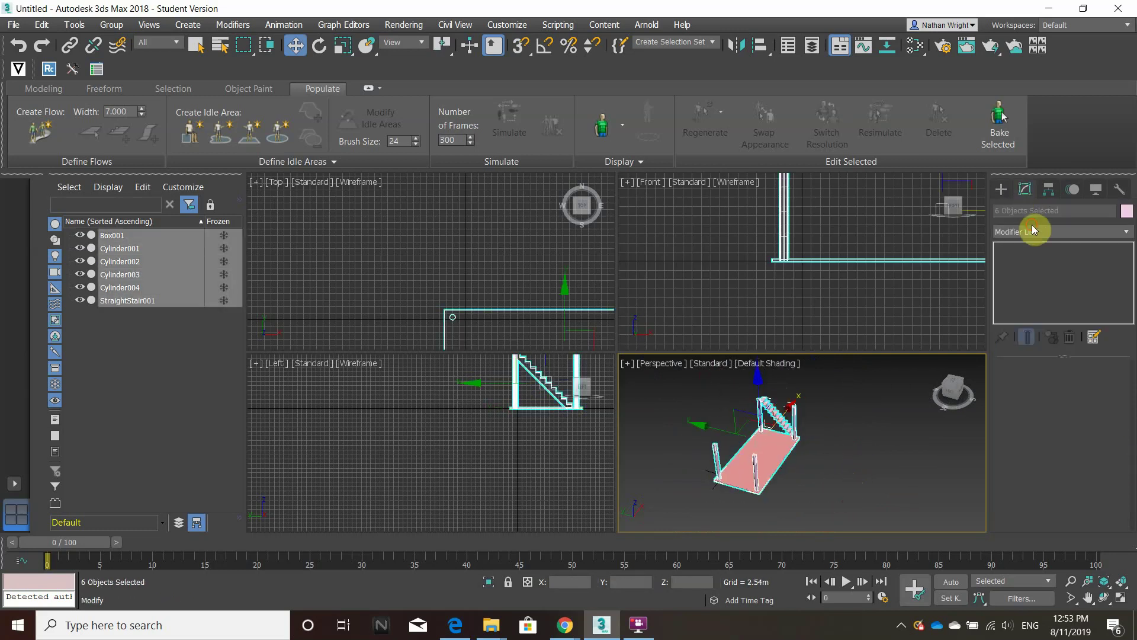
pyautogui.click(1033, 230)
pyautogui.scroll(-3, 1031, 249)
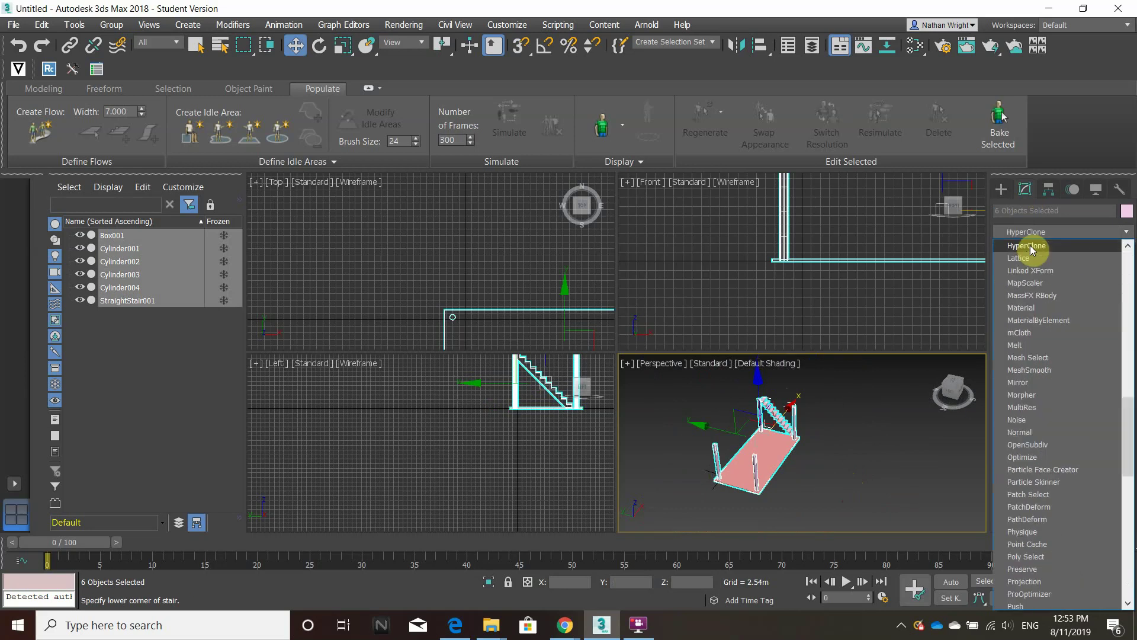
pyautogui.click(1030, 245)
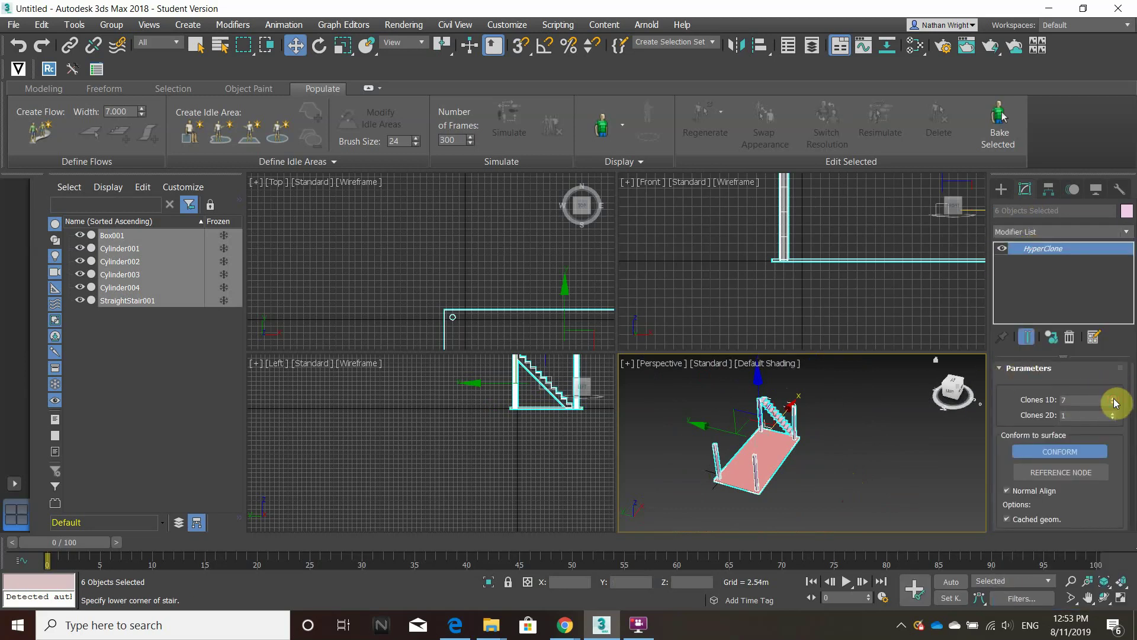
# Step: Set HyperClone's first-direction Z offset to -3.437 m to stack the floors on the column tops
pyautogui.scroll(-5, 1075, 458)
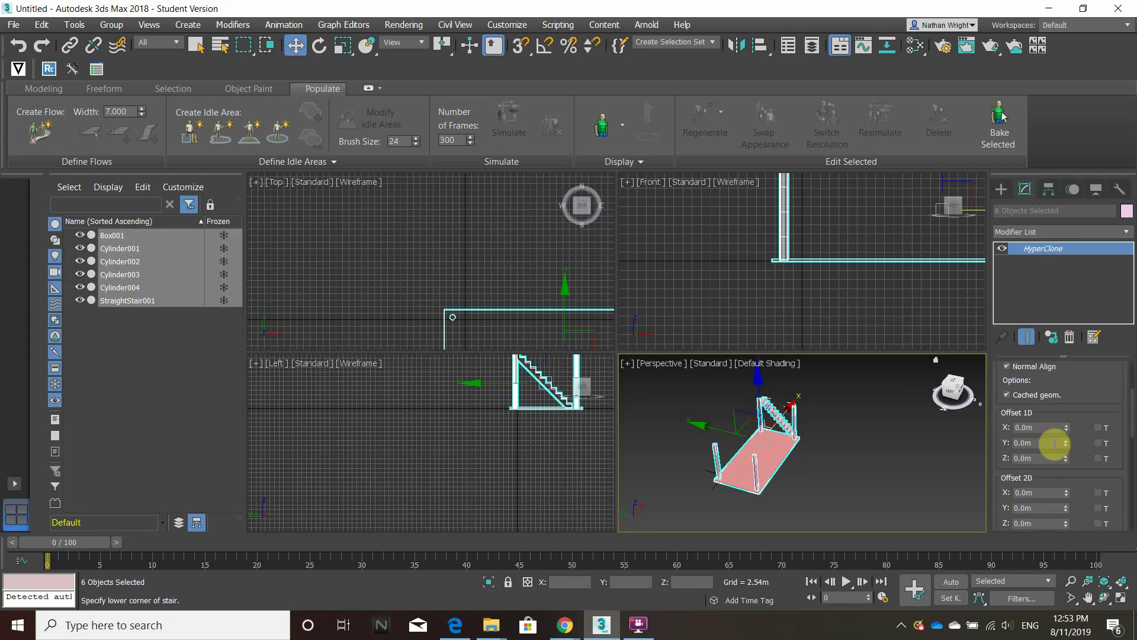
pyautogui.scroll(5, 1042, 415)
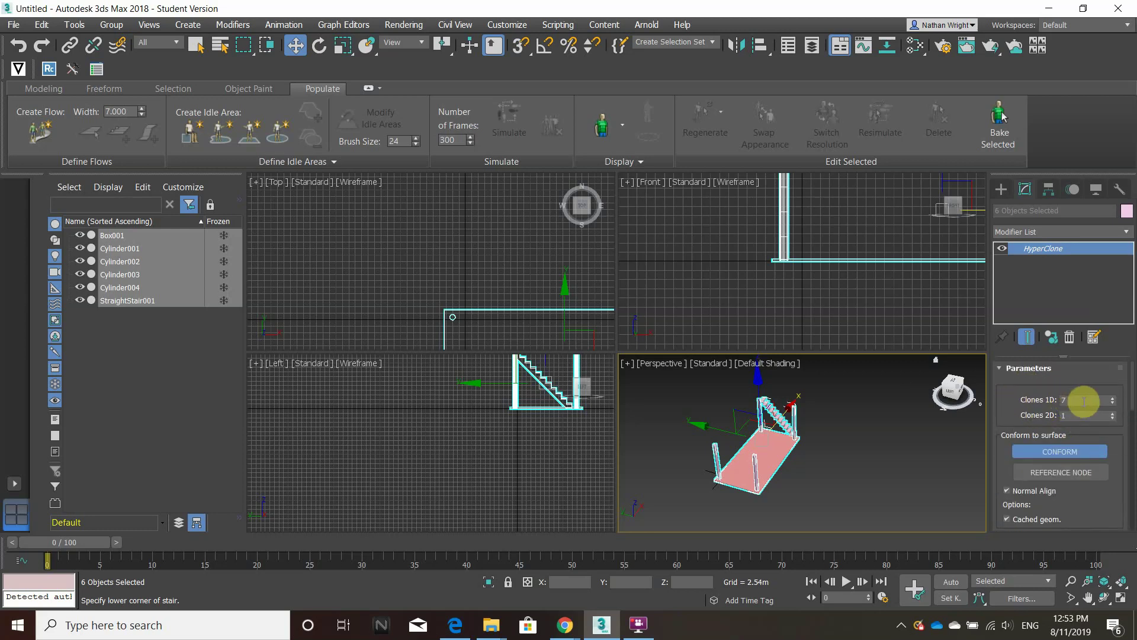
pyautogui.moveTo(1133, 388); pyautogui.dragTo(1133, 421)
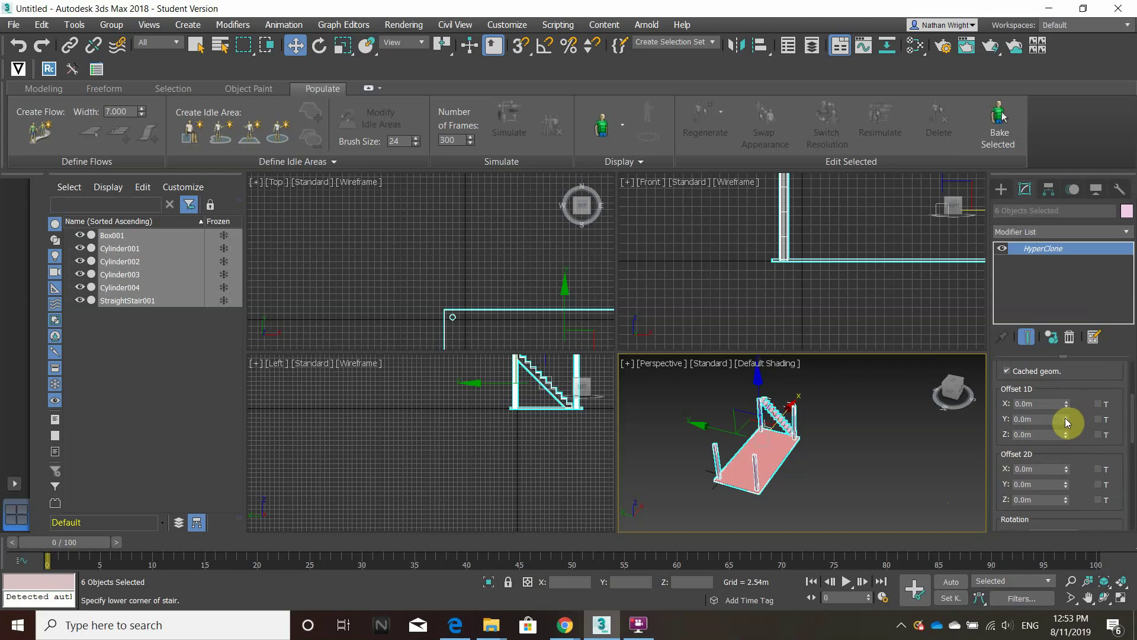
pyautogui.moveTo(804, 445); pyautogui.dragTo(793, 461, button='middle')
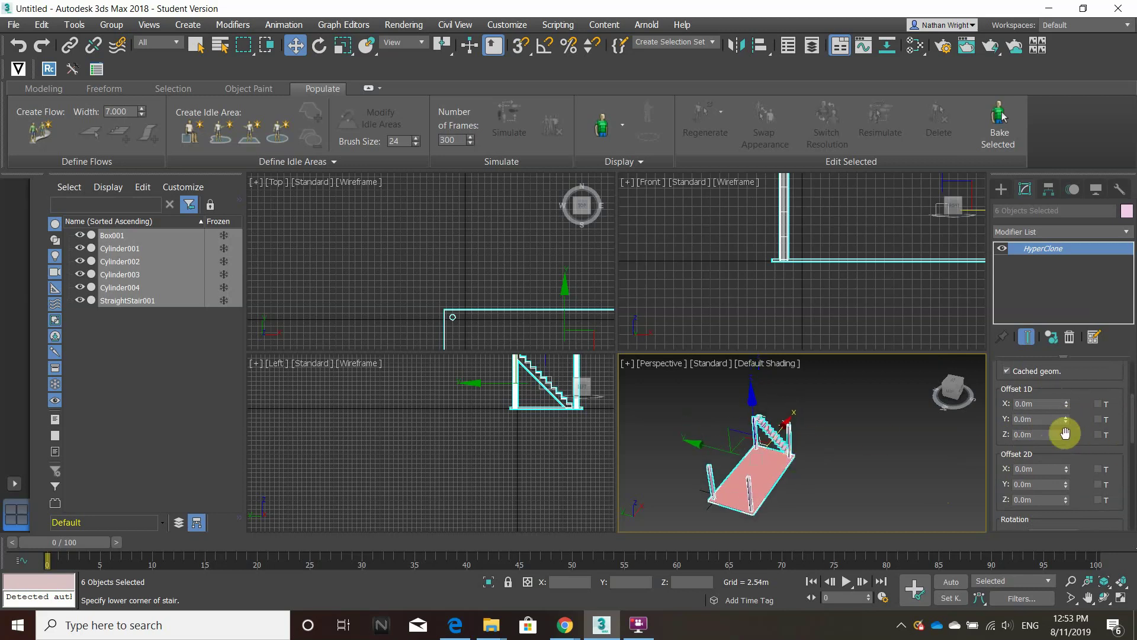
pyautogui.moveTo(1068, 437); pyautogui.dragTo(1041, 56)
pyautogui.scroll(8, 783, 483)
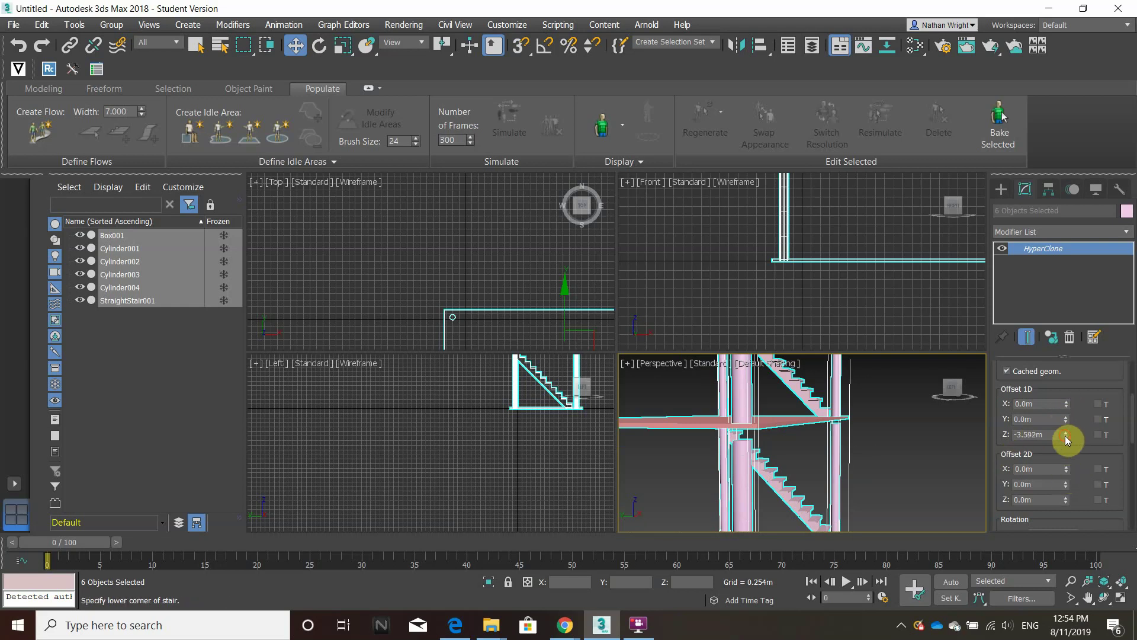
pyautogui.moveTo(1066, 438); pyautogui.dragTo(1062, 401)
pyautogui.scroll(-8, 825, 456)
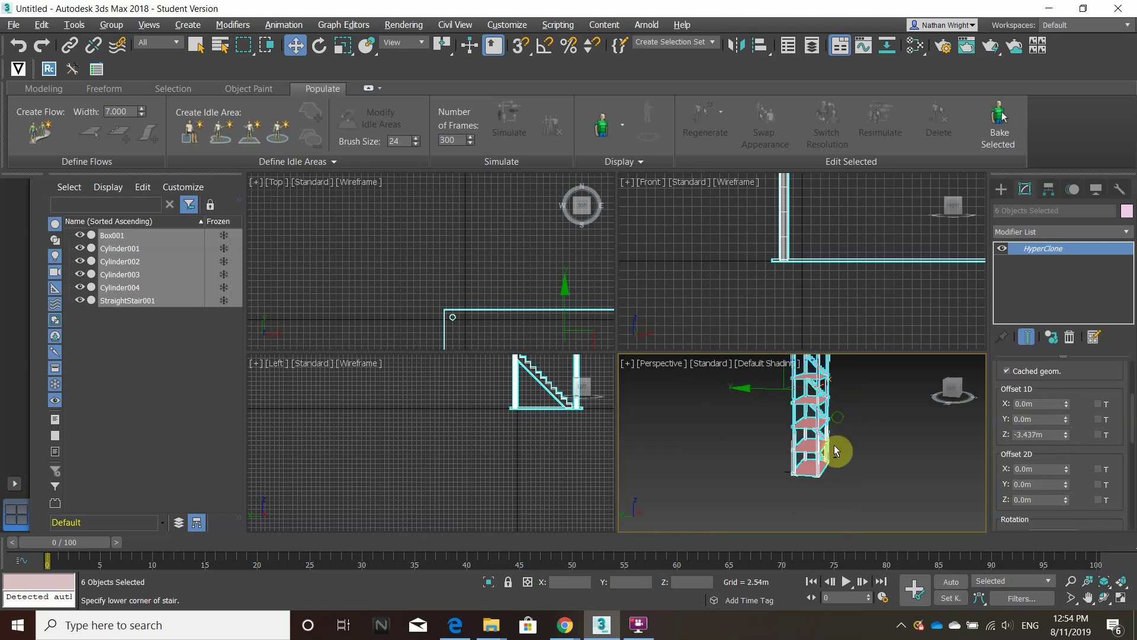
pyautogui.scroll(8, 812, 432)
pyautogui.moveTo(833, 437); pyautogui.dragTo(786, 430, button='middle')
pyautogui.scroll(-6, 779, 462)
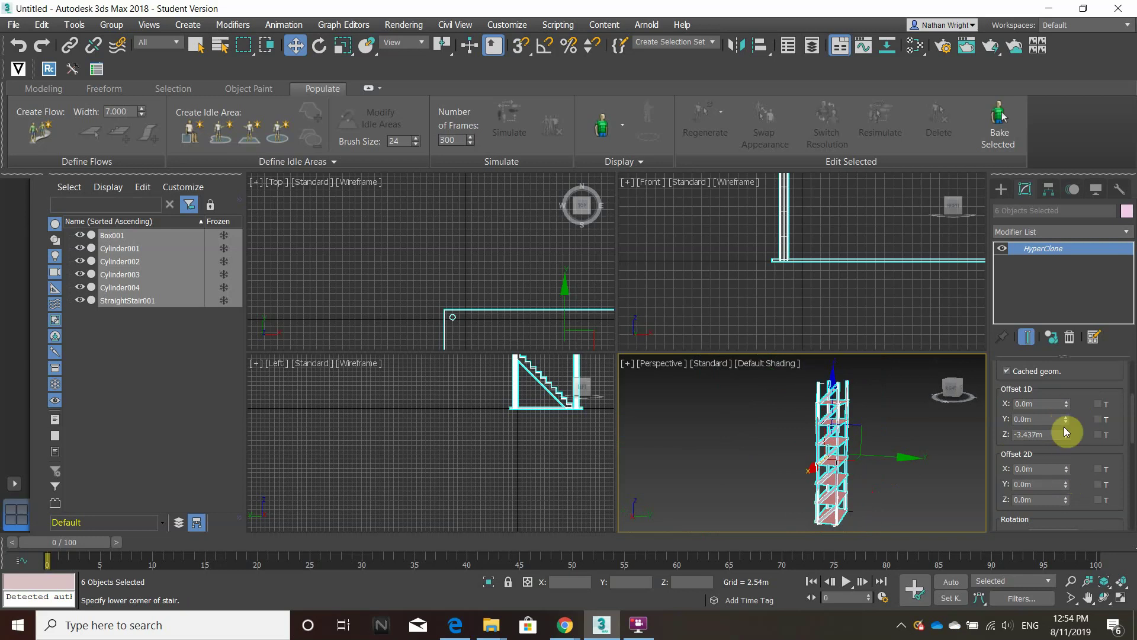
# Step: Reduce HyperClone's Clones 1D count to 2
pyautogui.scroll(5, 1057, 398)
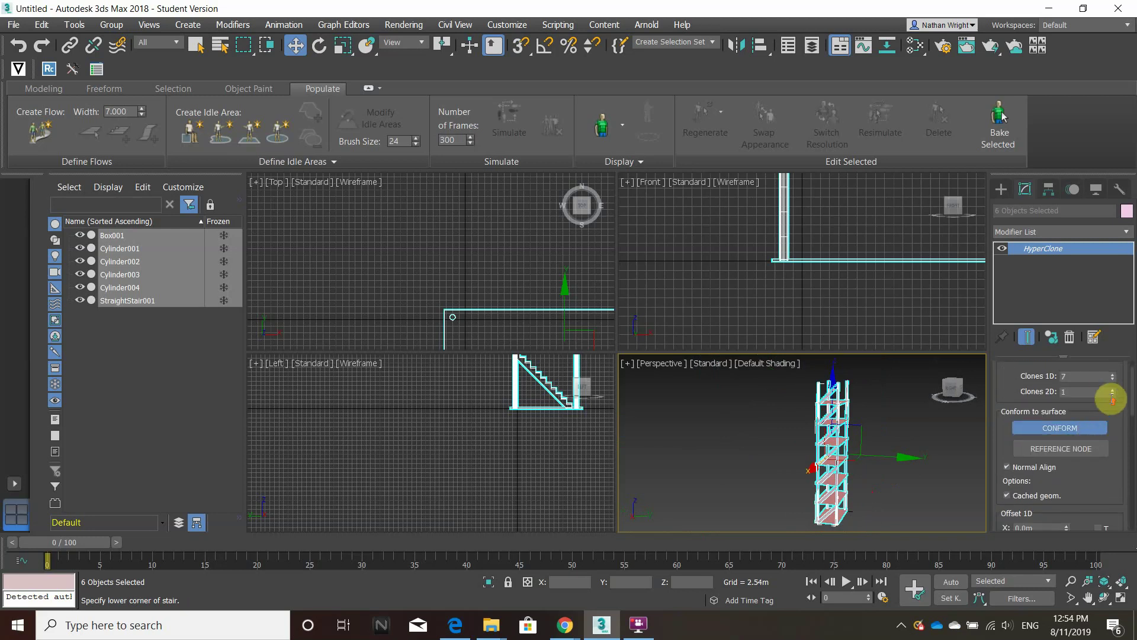
pyautogui.click(1113, 391)
pyautogui.click(1114, 392)
pyautogui.scroll(-1, 1082, 452)
pyautogui.scroll(-2, 869, 509)
pyautogui.click(1113, 374)
pyautogui.click(1113, 374)
pyautogui.click(1113, 375)
pyautogui.click(1114, 374)
pyautogui.moveTo(1112, 382); pyautogui.dragTo(1114, 381)
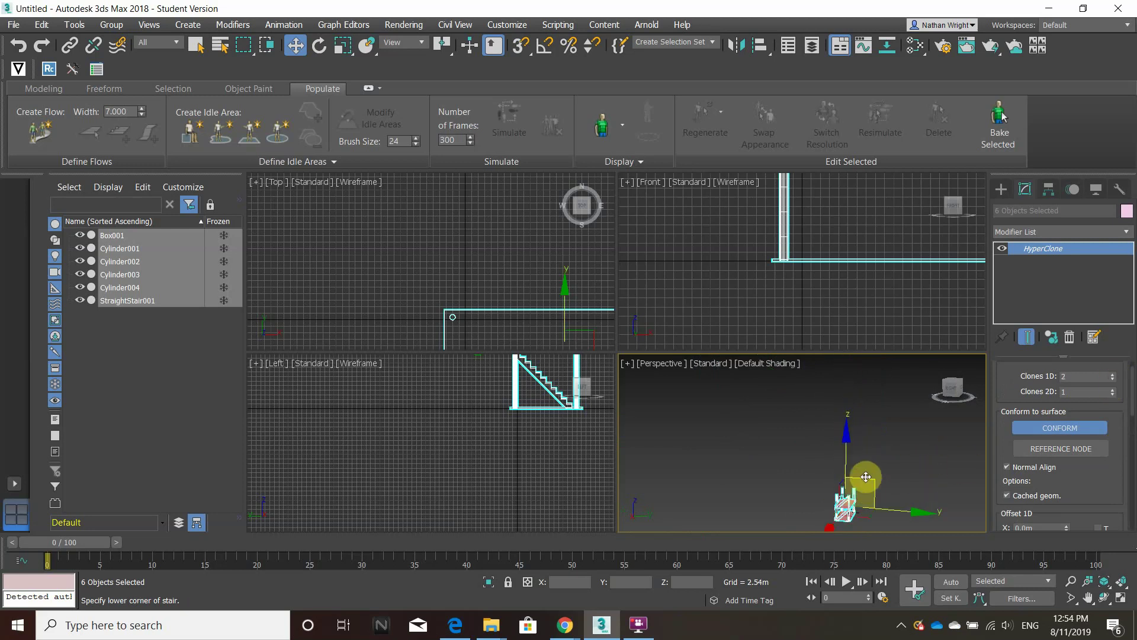
# Step: Delete the HyperClone modifier from the selected building parts
pyautogui.keyDown('alt'); pyautogui.moveTo(841, 465); pyautogui.dragTo(977, 495, button='middle'); pyautogui.keyUp('alt')
pyautogui.moveTo(856, 498); pyautogui.dragTo(979, 339, button='middle')
pyautogui.rightClick(1039, 251)
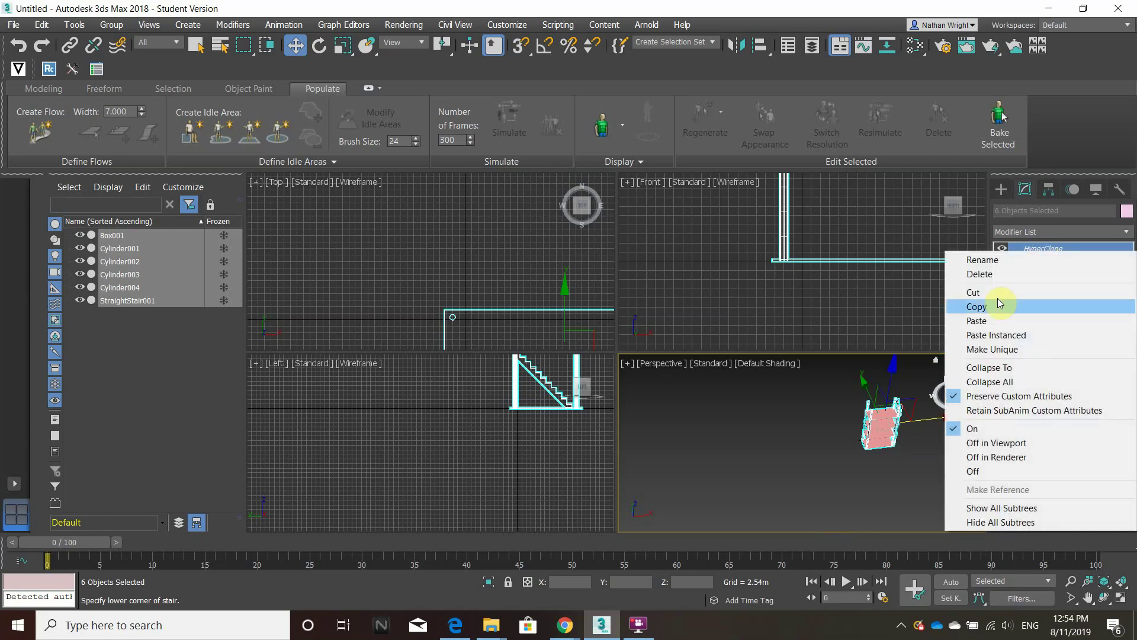
pyautogui.click(978, 274)
# Step: Clone the six building parts as independent copies and move the copies along the Y axis, clear of the original
pyautogui.keyDown('alt'); pyautogui.moveTo(944, 406); pyautogui.dragTo(853, 466, button='middle'); pyautogui.keyUp('alt')
pyautogui.scroll(-4, 851, 461)
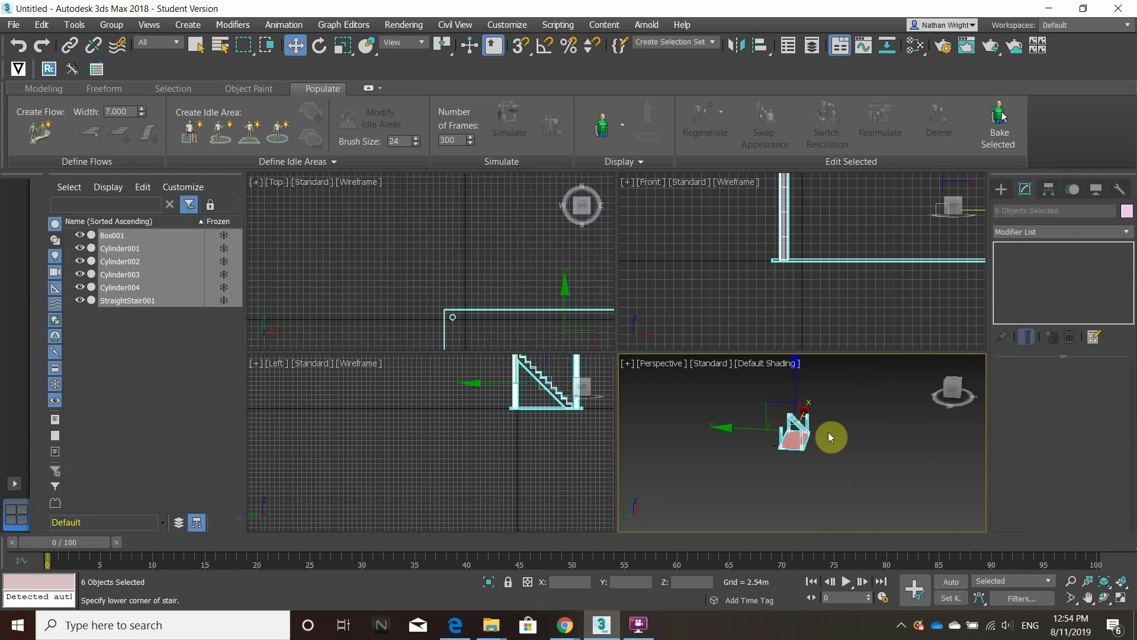
pyautogui.hotkey('ctrl', 'v')
pyautogui.click(506, 274)
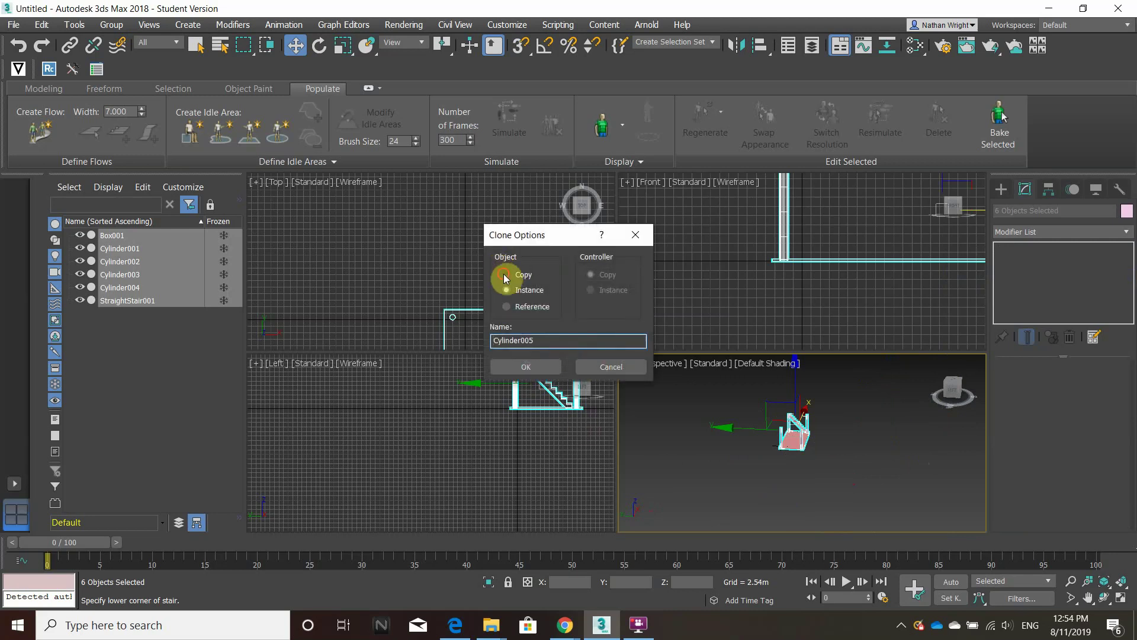
pyautogui.click(526, 367)
pyautogui.moveTo(729, 427)
pyautogui.mouseDown()
pyautogui.moveTo(784, 437)
pyautogui.moveTo(773, 436)
pyautogui.mouseUp()
# Step: Clone the second structure's six parts in place as independent copies
pyautogui.moveTo(874, 463); pyautogui.dragTo(782, 477, button='middle')
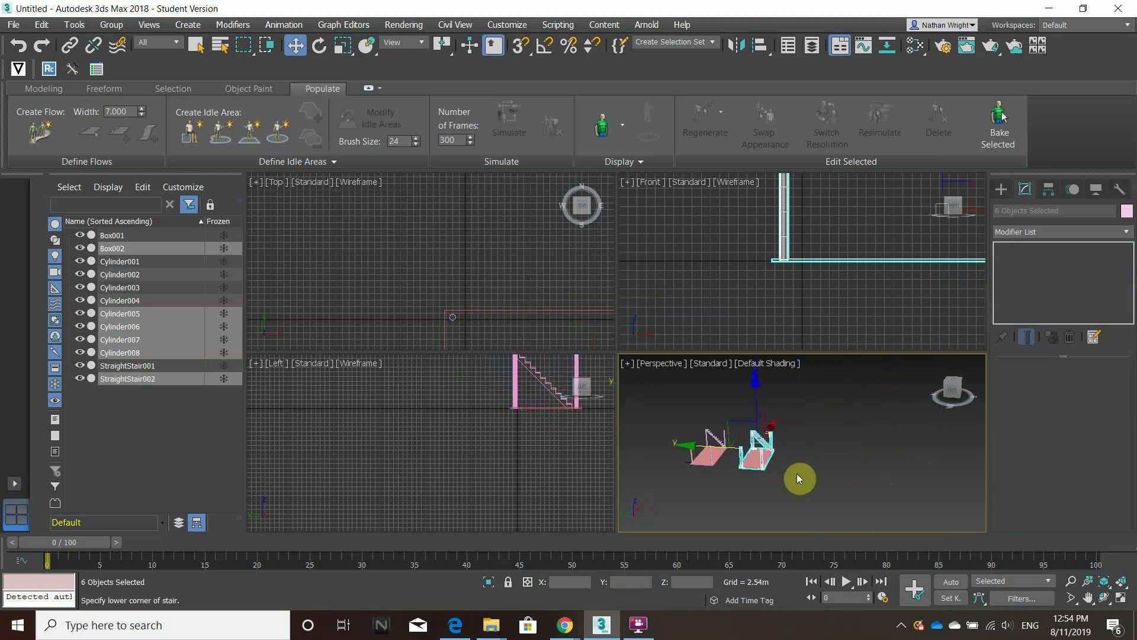
pyautogui.hotkey('ctrl', 'v')
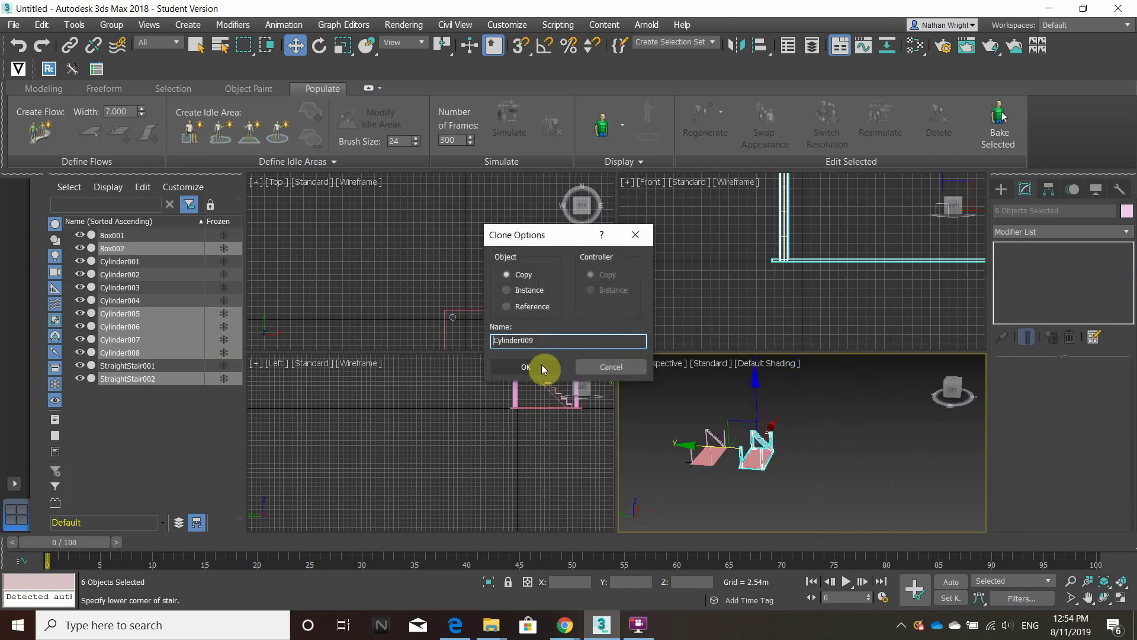
pyautogui.click(532, 365)
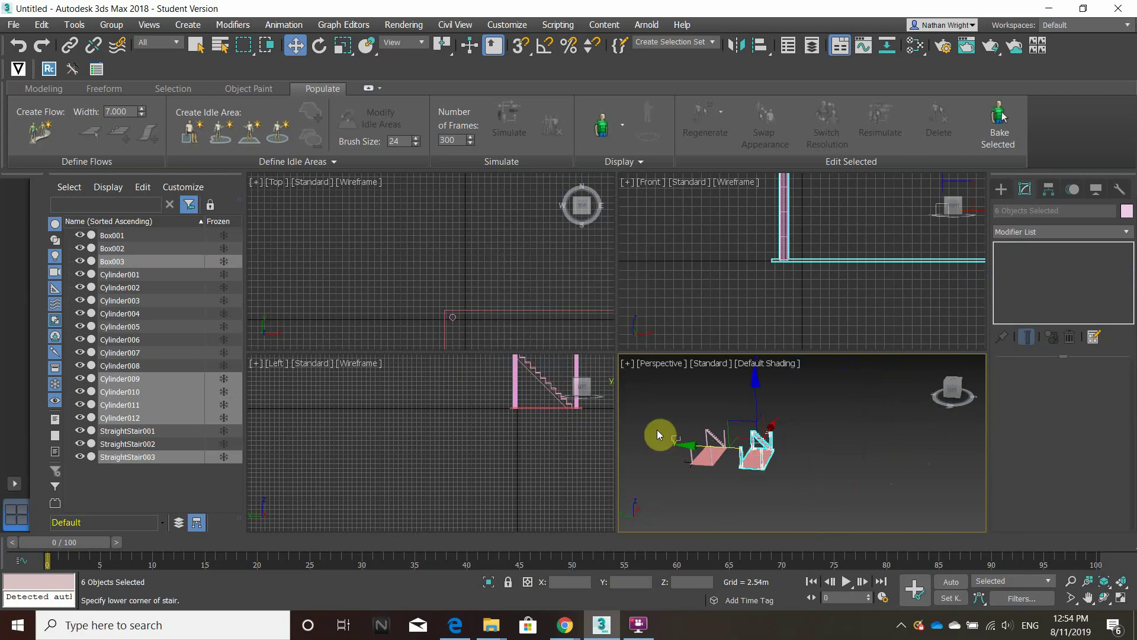
pyautogui.click(784, 470)
pyautogui.moveTo(755, 450); pyautogui.dragTo(744, 456)
pyautogui.hotkey('ctrl', 'x')
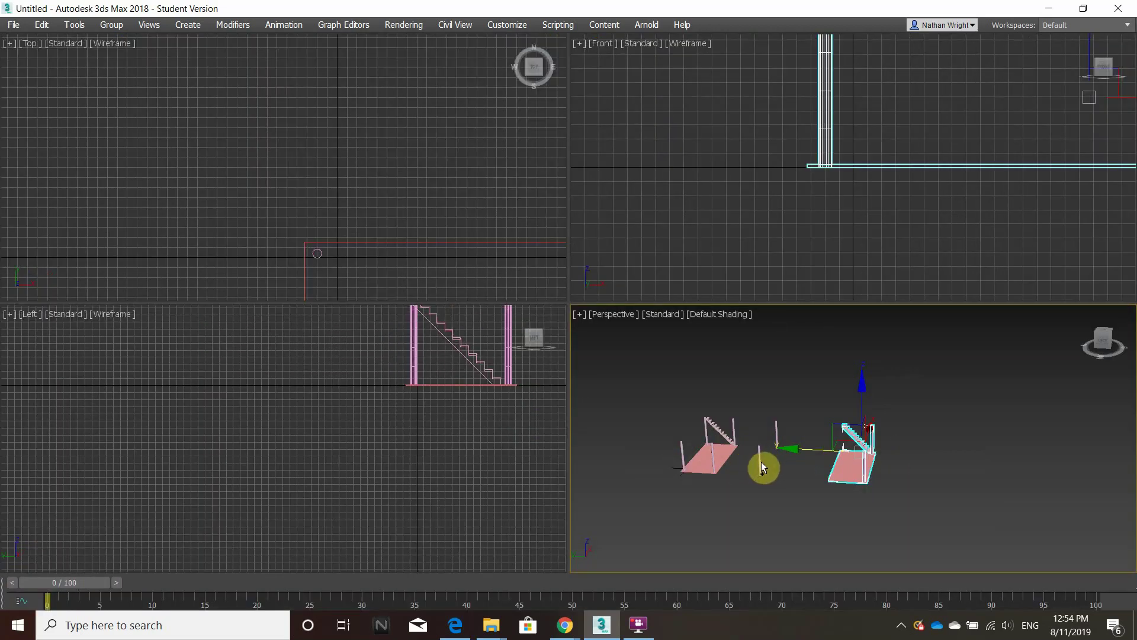
pyautogui.hotkey('ctrl', 'x')
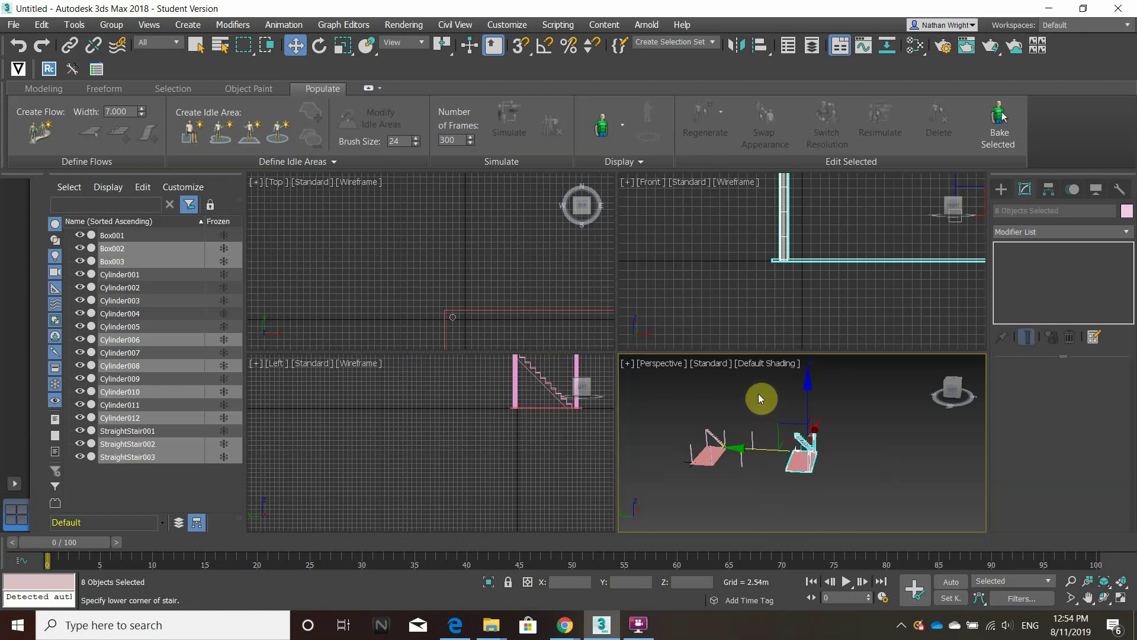
pyautogui.hotkey('ctrl', 'z')
# Step: Select all twelve overlapping parts of the second structure and clone them in place as independent copies
pyautogui.click(811, 468)
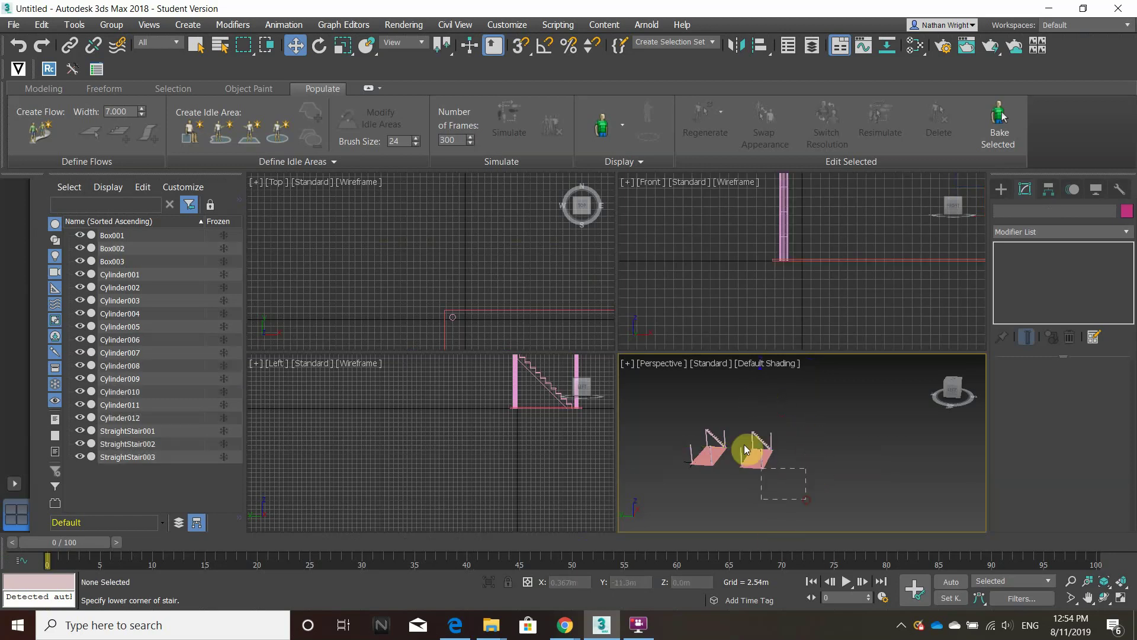
pyautogui.moveTo(740, 441); pyautogui.dragTo(741, 441)
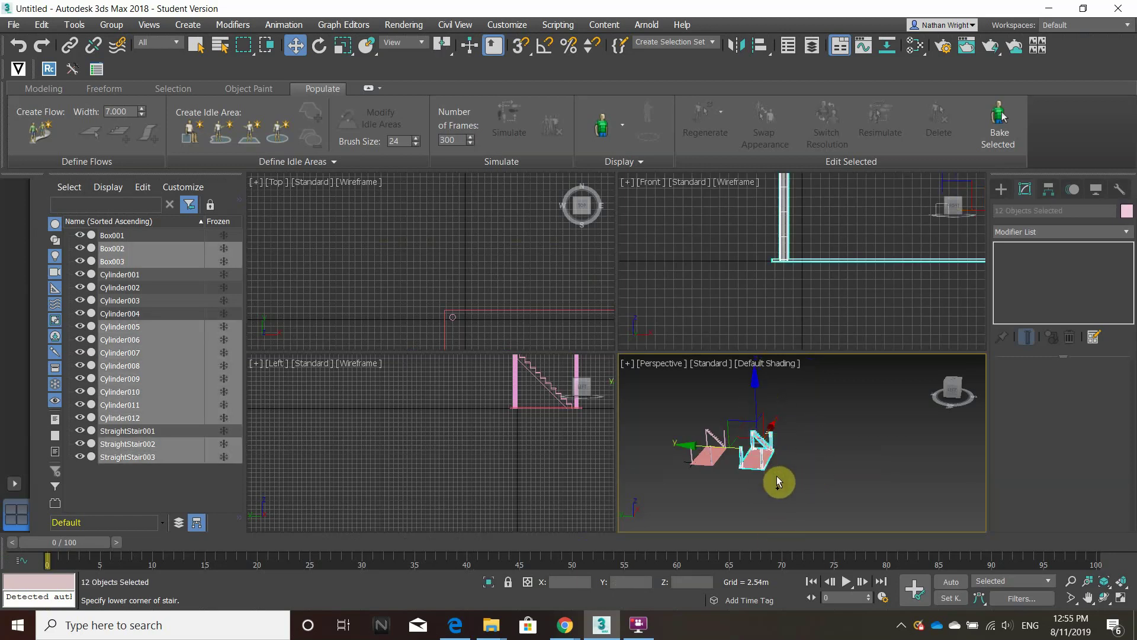
pyautogui.hotkey('ctrl', 'v')
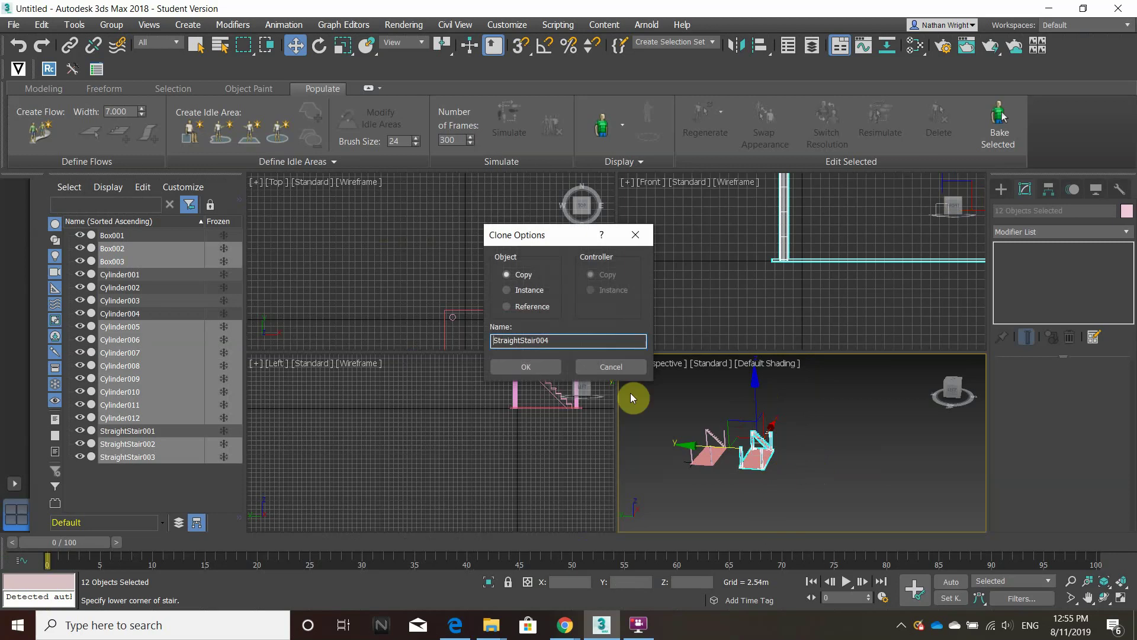
pyautogui.click(537, 370)
pyautogui.click(717, 439)
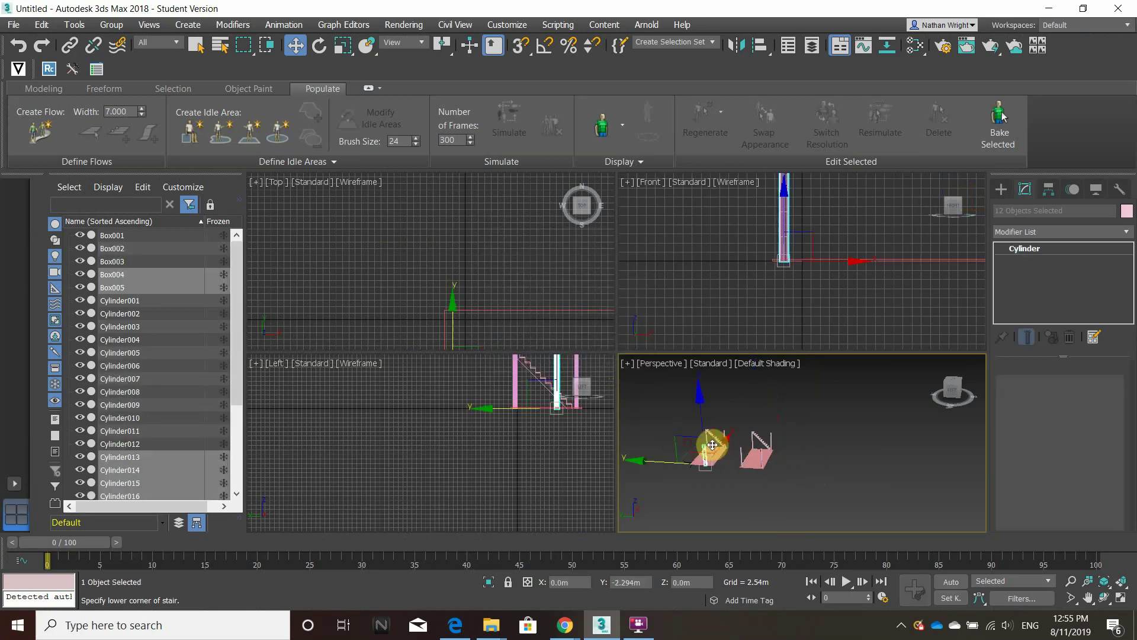
pyautogui.click(764, 471)
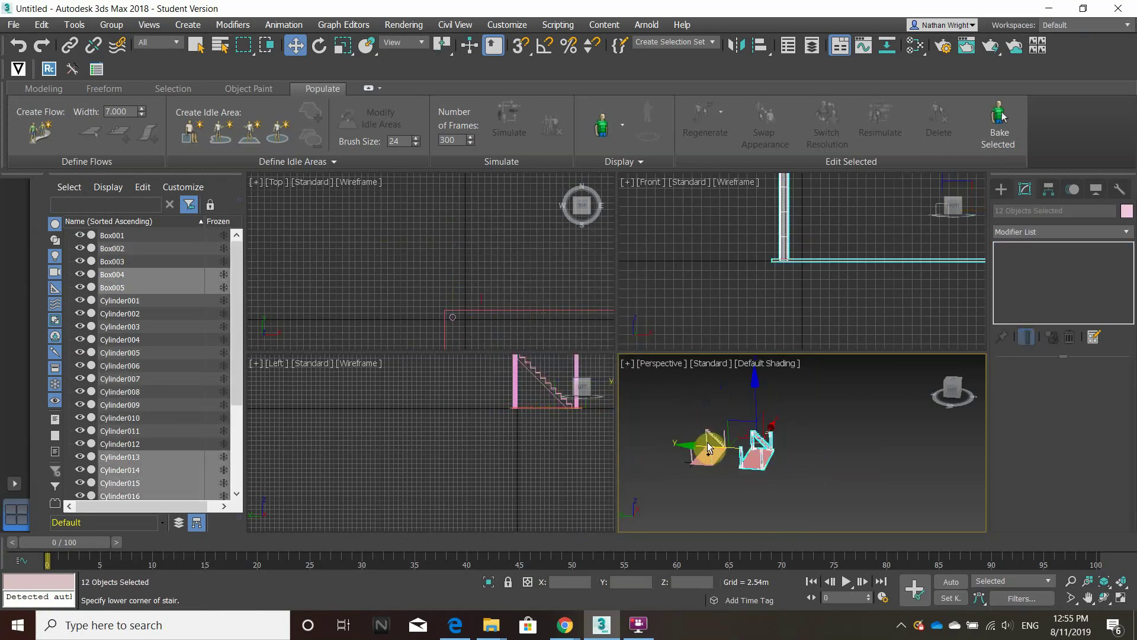
# Step: Move the twelve cloned parts along the Y axis to form a separate third structure, and deselect them
pyautogui.scroll(3, 697, 443)
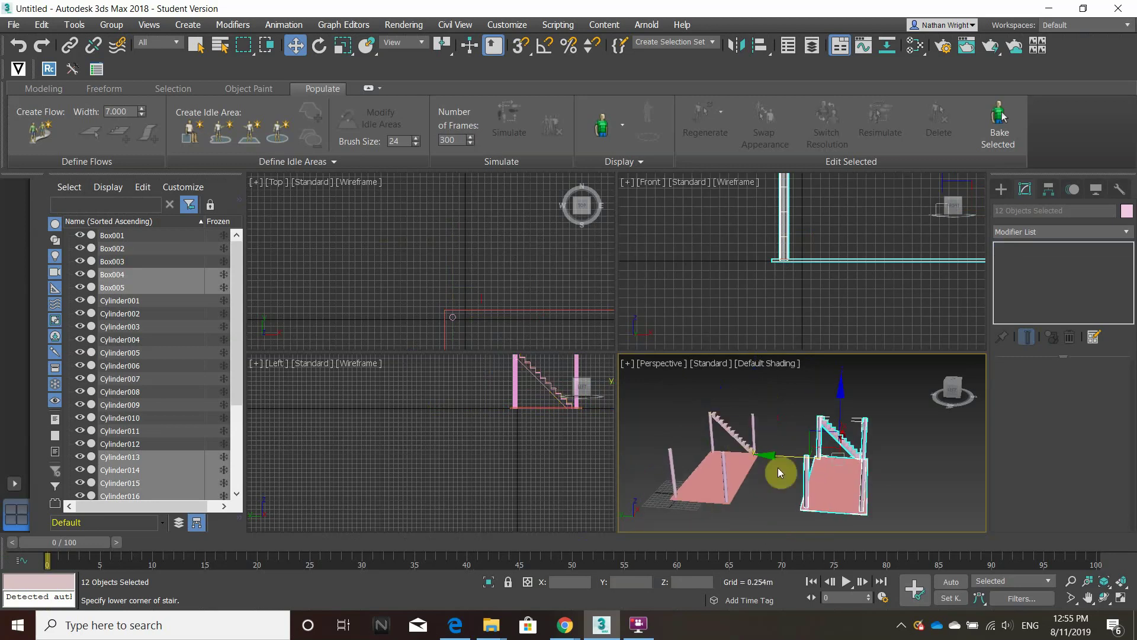
pyautogui.moveTo(783, 454); pyautogui.dragTo(891, 465)
pyautogui.moveTo(891, 465); pyautogui.dragTo(817, 466, button='middle')
pyautogui.scroll(-3, 809, 457)
pyautogui.scroll(4, 800, 456)
pyautogui.moveTo(805, 452); pyautogui.dragTo(851, 454)
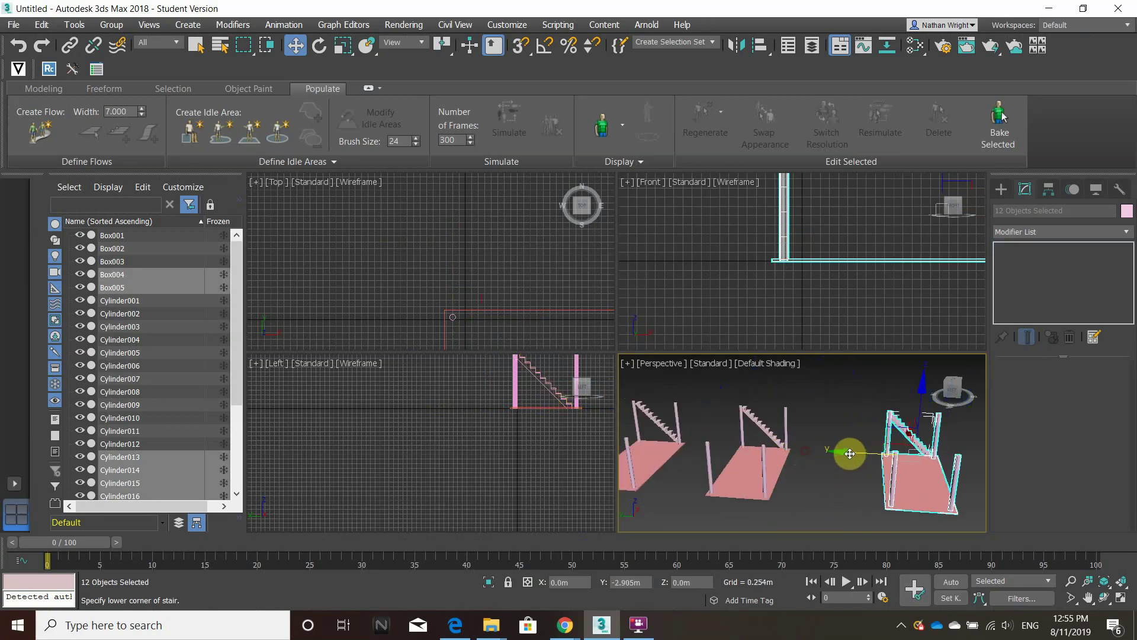
pyautogui.scroll(-2, 832, 451)
pyautogui.click(827, 466)
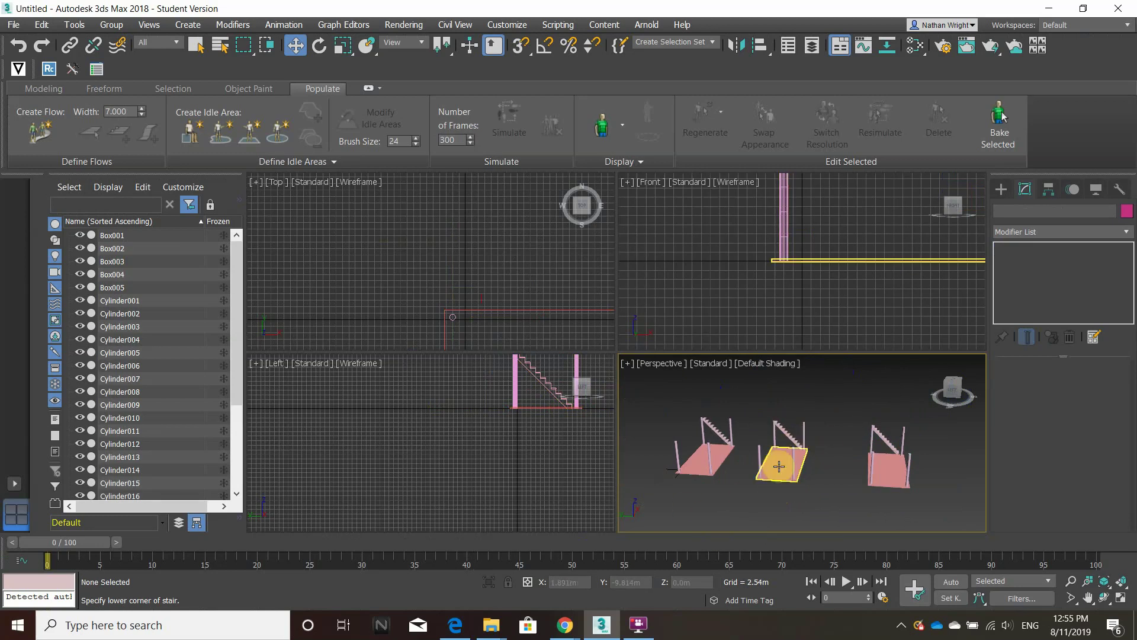
# Step: Resize one of the middle structure's floor slabs to 8.695 m length, 13.37 m width and 0.09 m height, and deselect it
pyautogui.scroll(5, 776, 465)
pyautogui.click(753, 470)
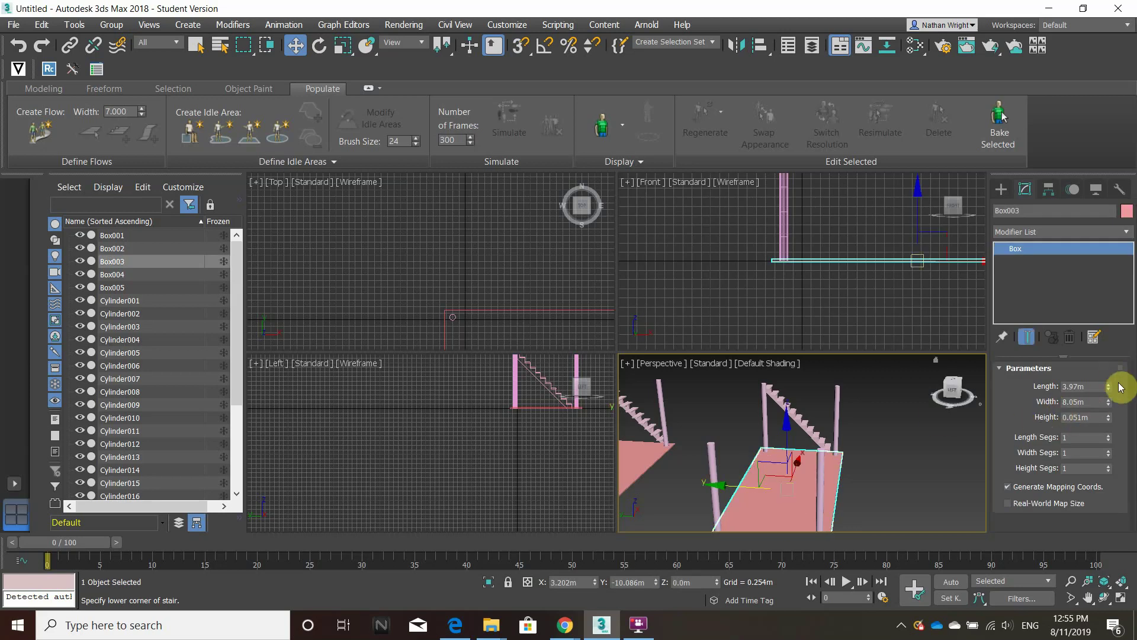
pyautogui.moveTo(1108, 403); pyautogui.dragTo(1097, 318)
pyautogui.moveTo(798, 487); pyautogui.dragTo(807, 391, button='middle')
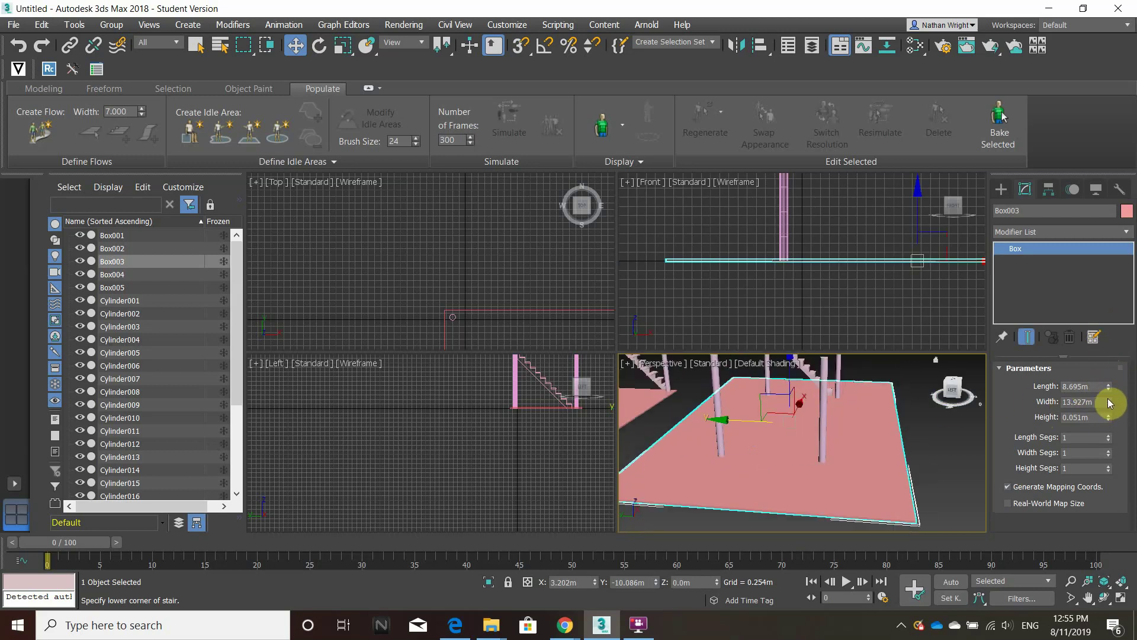
pyautogui.moveTo(1110, 404); pyautogui.dragTo(1101, 368)
pyautogui.scroll(-2, 829, 453)
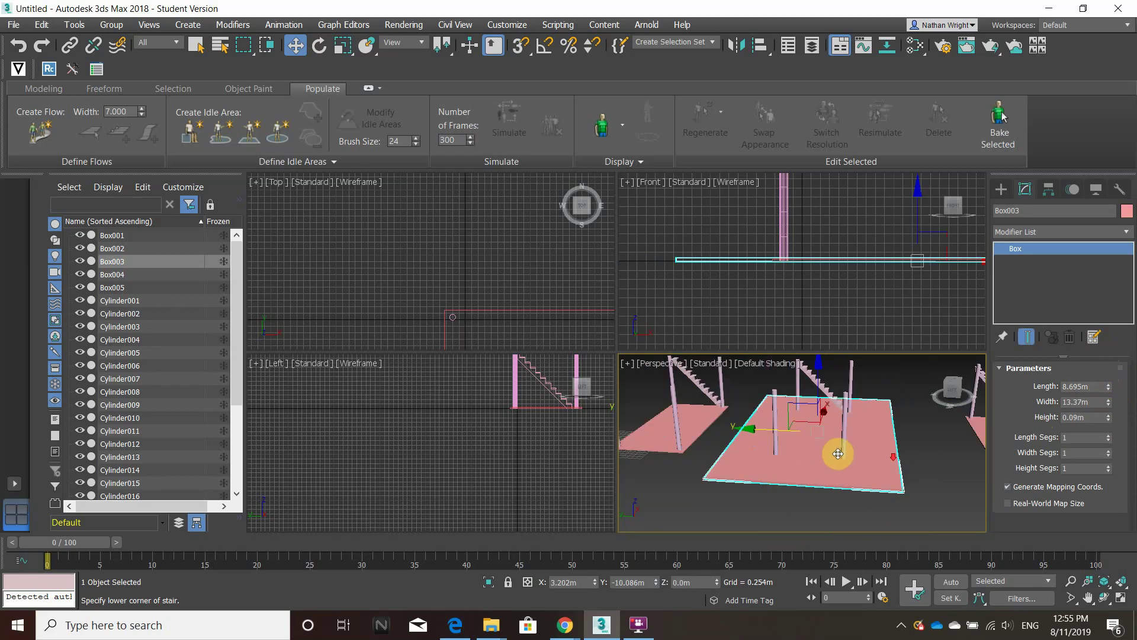
pyautogui.click(914, 374)
# Step: Move the duplicate column pair on the enlarged slab's side facing the third structure outward along the Y axis
pyautogui.keyDown('alt'); pyautogui.moveTo(843, 383); pyautogui.dragTo(794, 455, button='middle'); pyautogui.keyUp('alt')
pyautogui.scroll(-2, 847, 421)
pyautogui.click(811, 412)
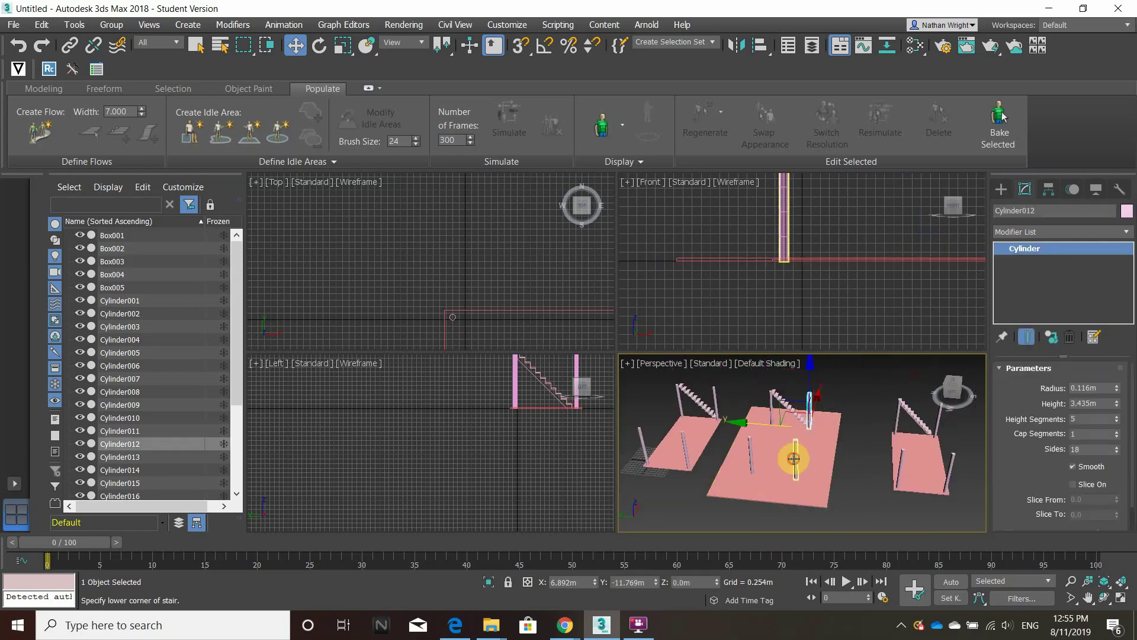
pyautogui.keyDown('ctrl'); pyautogui.click(795, 459); pyautogui.keyUp('ctrl')
pyautogui.keyDown('shift'); pyautogui.moveTo(735, 428); pyautogui.dragTo(759, 429); pyautogui.keyUp('shift')
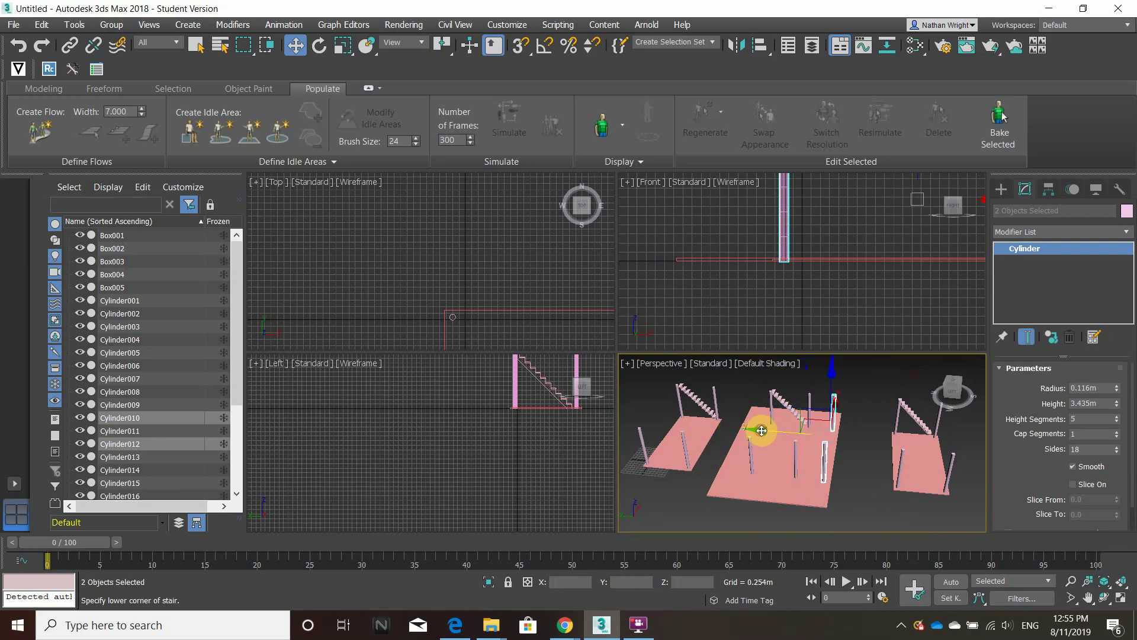
# Step: Move the duplicate column pair on the enlarged slab's side facing the first structure outward along the Y axis and deselect it
pyautogui.click(767, 410)
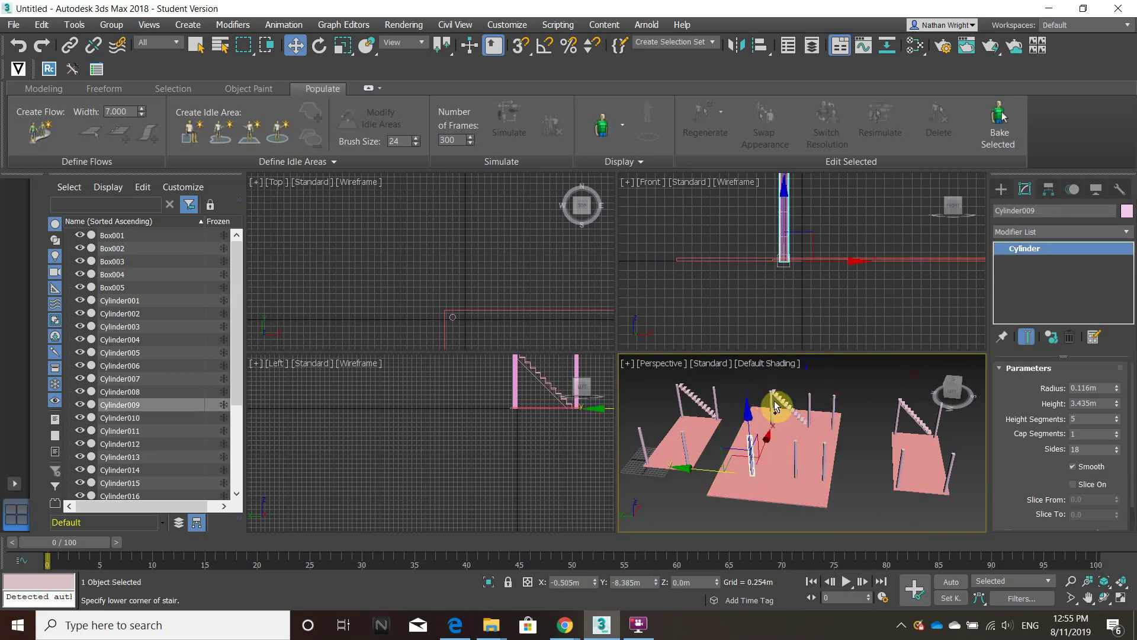
pyautogui.keyDown('ctrl'); pyautogui.click(773, 402); pyautogui.keyUp('ctrl')
pyautogui.keyDown('shift'); pyautogui.moveTo(698, 423); pyautogui.dragTo(679, 416); pyautogui.keyUp('shift')
pyautogui.click(846, 384)
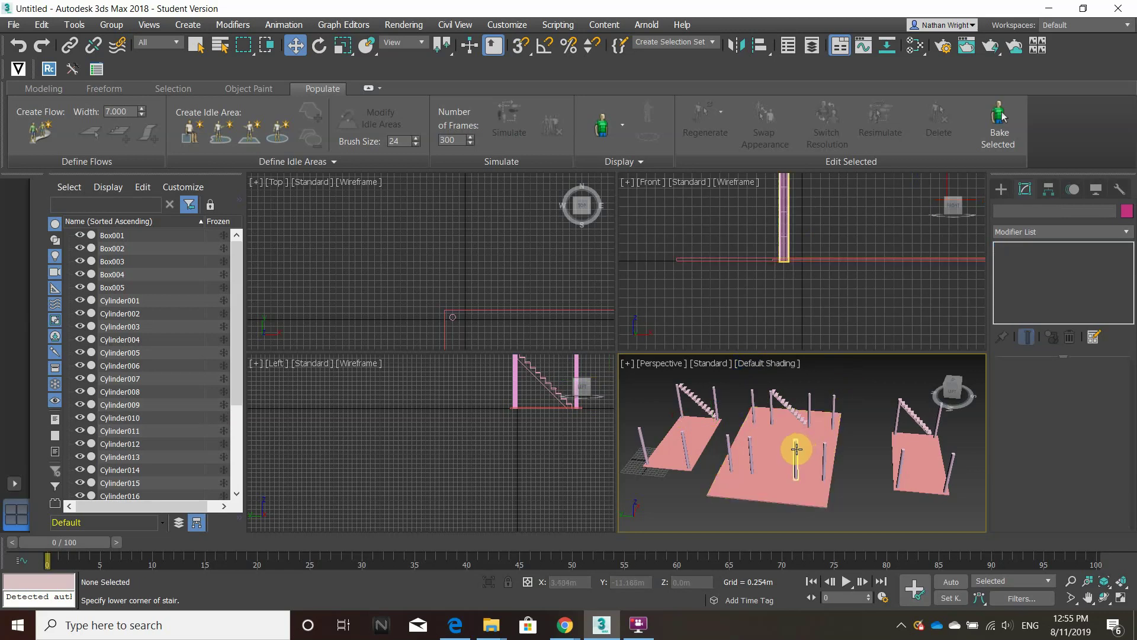
# Step: Delete the two inner columns on the stairless half of the middle structure's enlarged slab
pyautogui.click(796, 451)
pyautogui.press('Delete')
pyautogui.click(753, 454)
pyautogui.press('Delete')
pyautogui.click(776, 410)
pyautogui.press('Delete')
pyautogui.hotkey('ctrl', 'z')
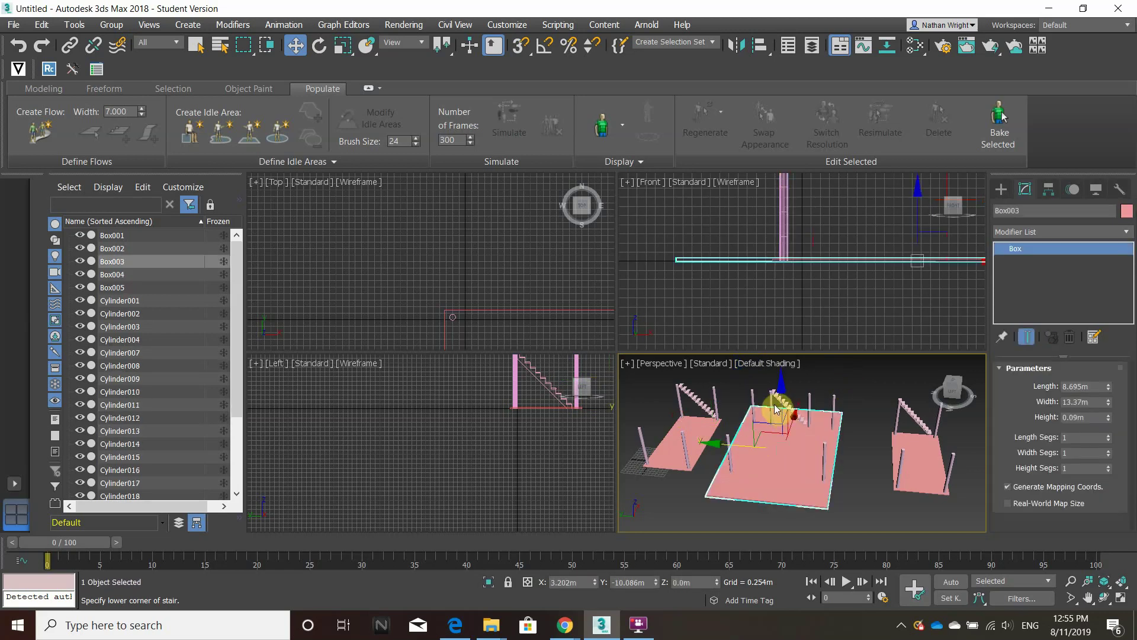
# Step: Delete the two inner columns beside the stairs on the middle structure's enlarged slab
pyautogui.click(773, 402)
pyautogui.press('Delete')
pyautogui.click(807, 393)
pyautogui.press('Delete')
pyautogui.keyDown('alt'); pyautogui.moveTo(776, 446); pyautogui.dragTo(755, 447, button='middle'); pyautogui.keyUp('alt')
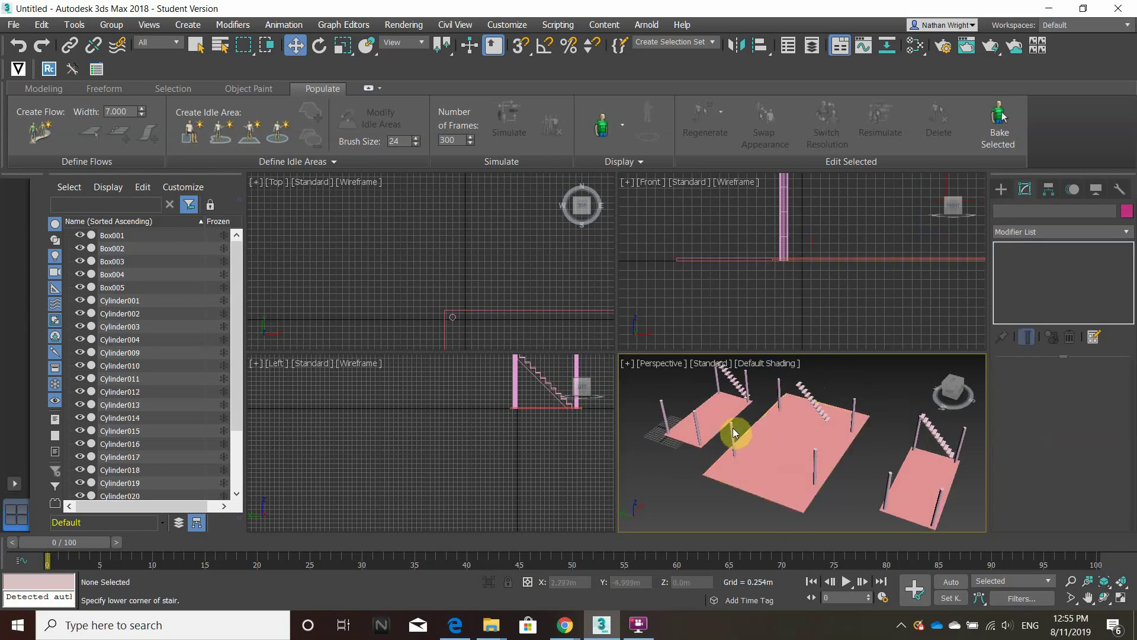
# Step: Move the column pair opposite the stairs outward along the X axis to the enlarged slab's edge, and deselect it
pyautogui.click(734, 429)
pyautogui.keyDown('ctrl'); pyautogui.click(814, 464); pyautogui.keyUp('ctrl')
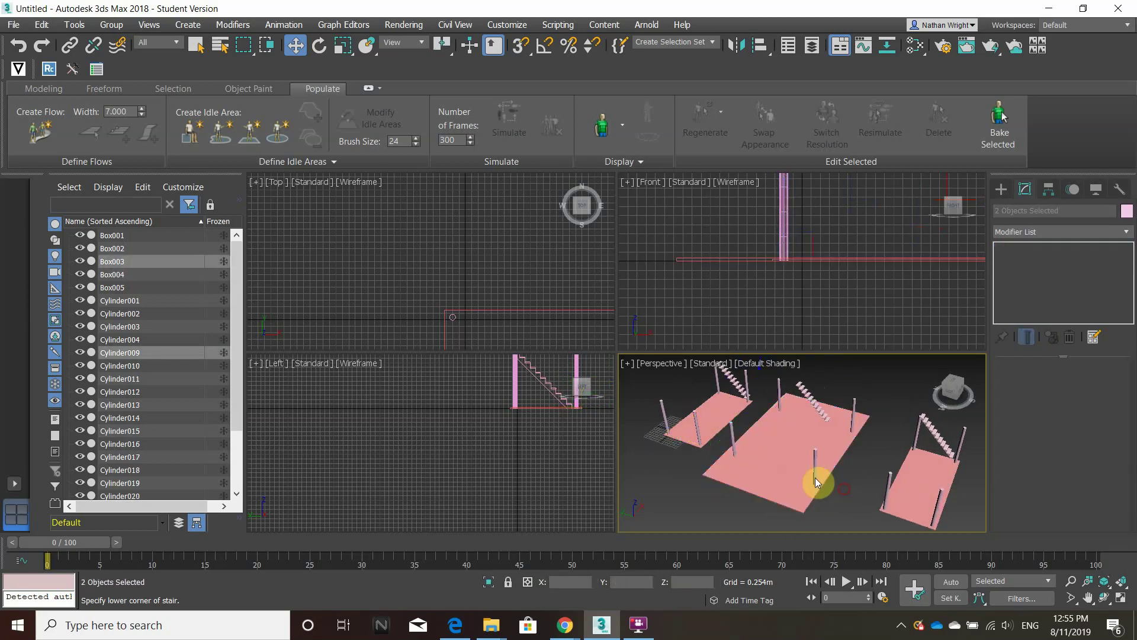
pyautogui.click(813, 464)
pyautogui.keyDown('ctrl'); pyautogui.click(734, 430); pyautogui.keyUp('ctrl')
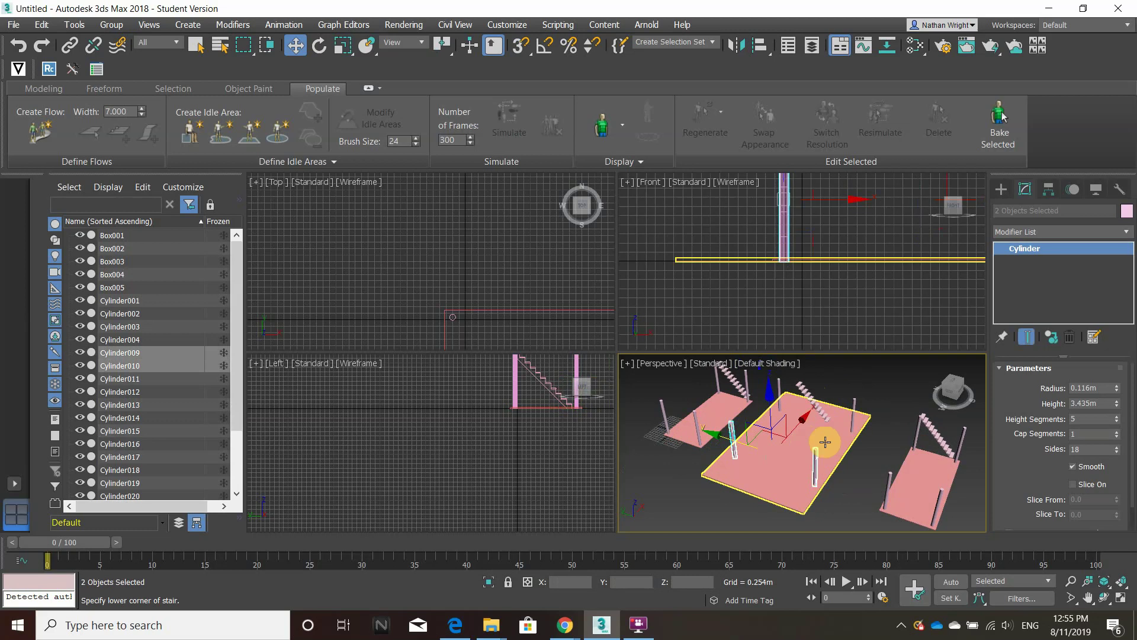
pyautogui.moveTo(804, 415); pyautogui.dragTo(788, 436)
pyautogui.click(869, 481)
# Step: Move one of the middle structure's two overlapping stairs outward along the X axis and delete the duplicate stair left behind
pyautogui.click(821, 400)
pyautogui.click(816, 390)
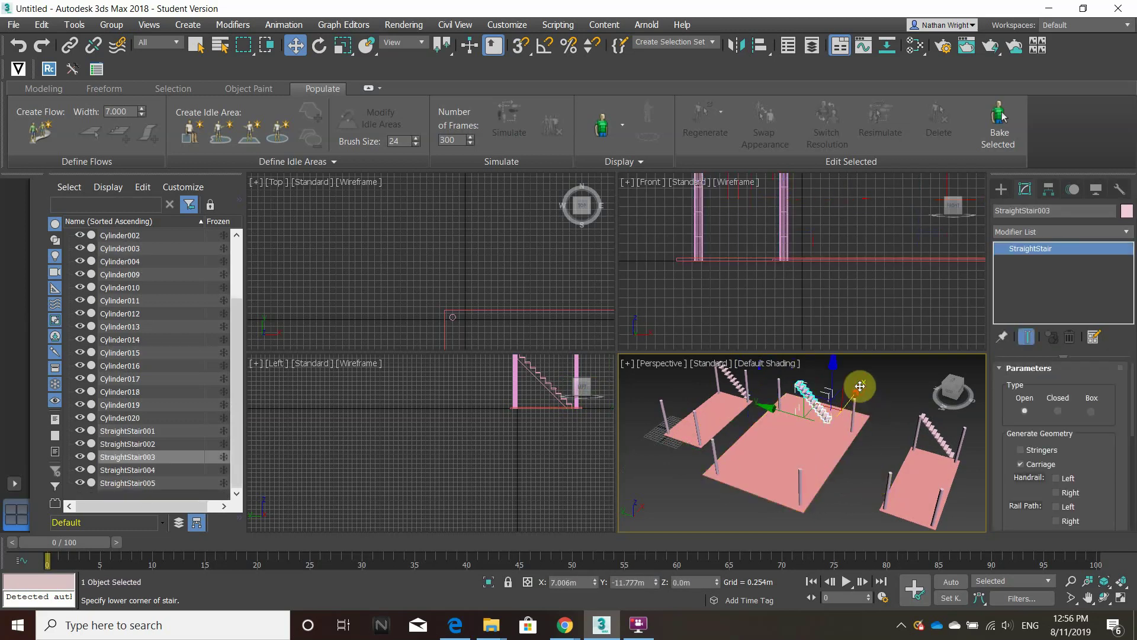
pyautogui.click(820, 401)
pyautogui.click(815, 402)
pyautogui.press('Delete')
# Step: Move the enlarged slab's stair-side column pair about 2.3 m along the X axis to the slab edge, and deselect it
pyautogui.click(779, 391)
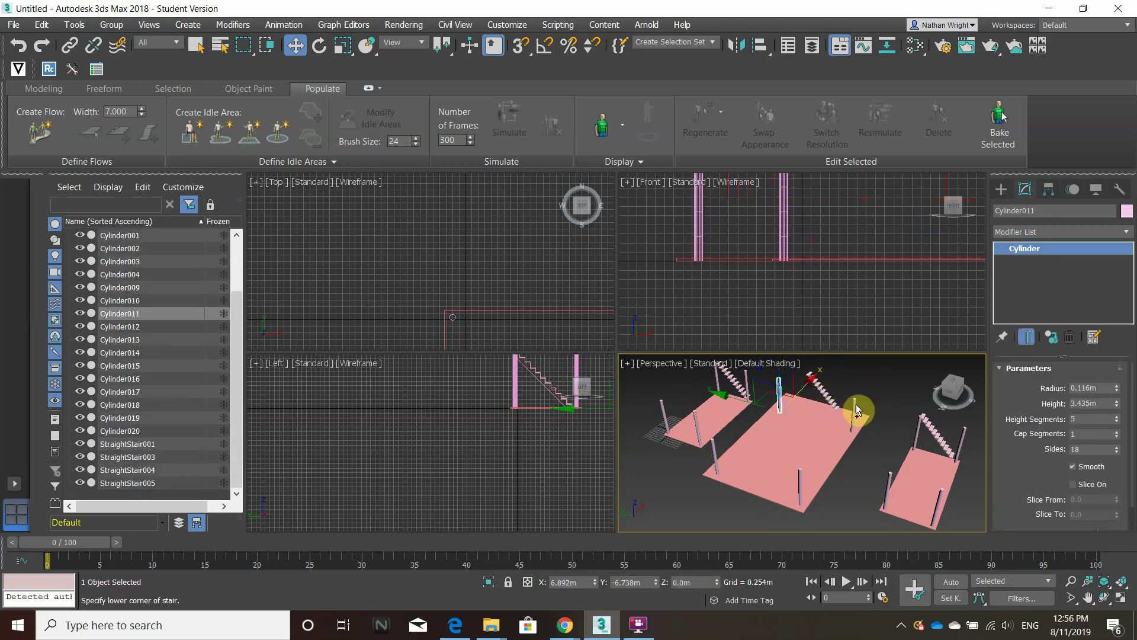
pyautogui.keyDown('ctrl'); pyautogui.click(856, 408); pyautogui.keyUp('ctrl')
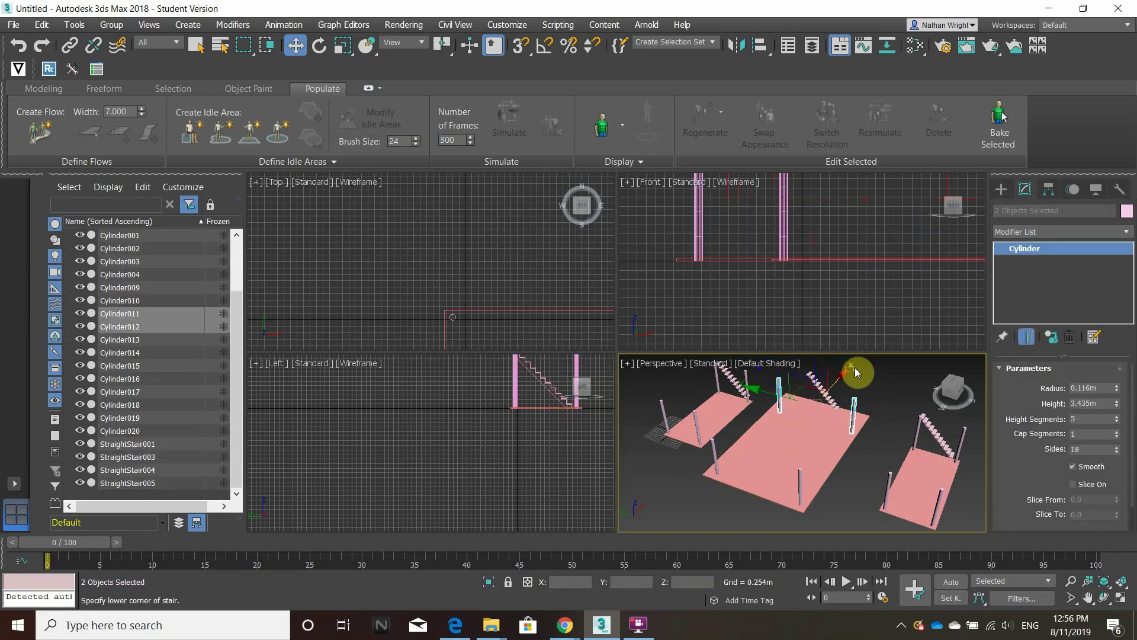
pyautogui.click(859, 364)
pyautogui.click(853, 405)
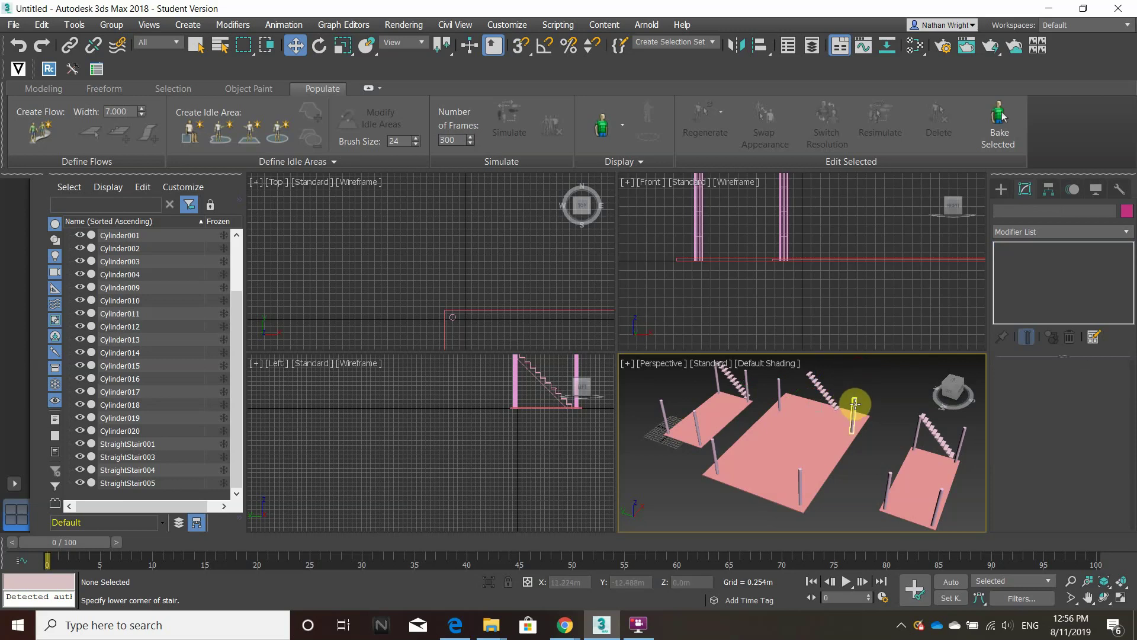
pyautogui.keyDown('ctrl'); pyautogui.click(779, 385); pyautogui.keyUp('ctrl')
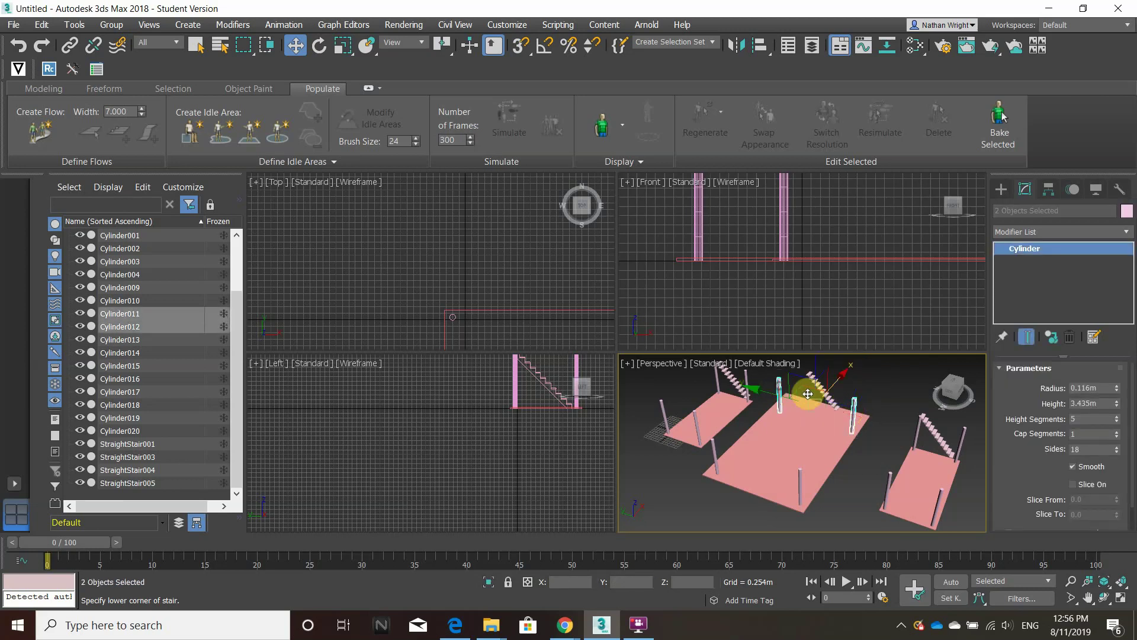
pyautogui.moveTo(840, 373); pyautogui.dragTo(854, 362)
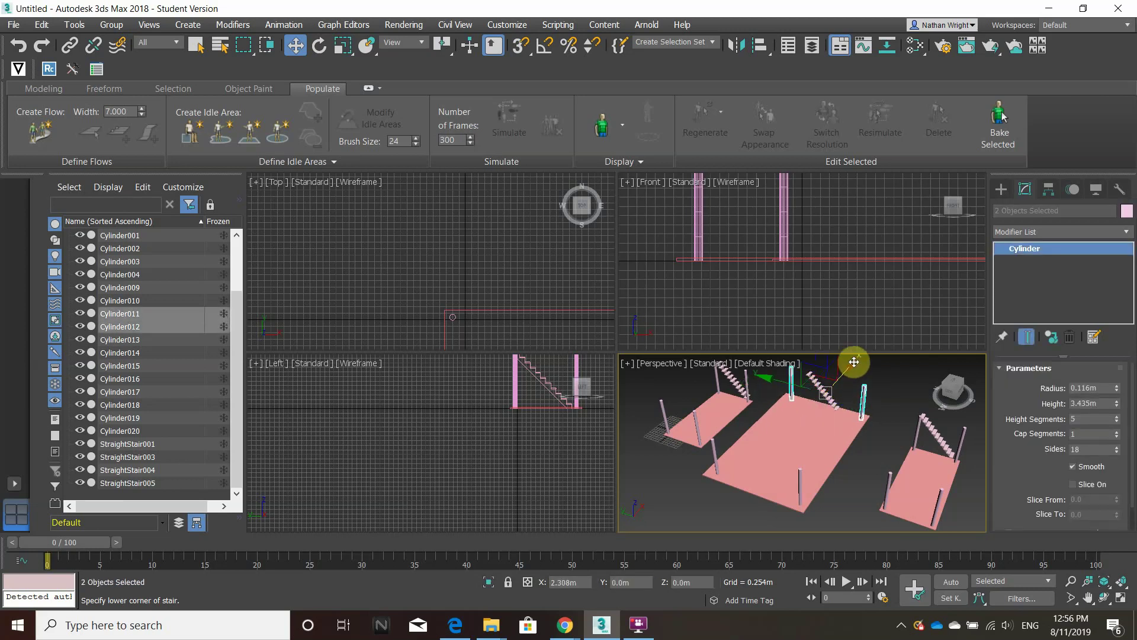
pyautogui.click(851, 467)
# Step: Select all seven parts of the middle structure and apply the HyperClone modifier to them
pyautogui.scroll(-6, 852, 478)
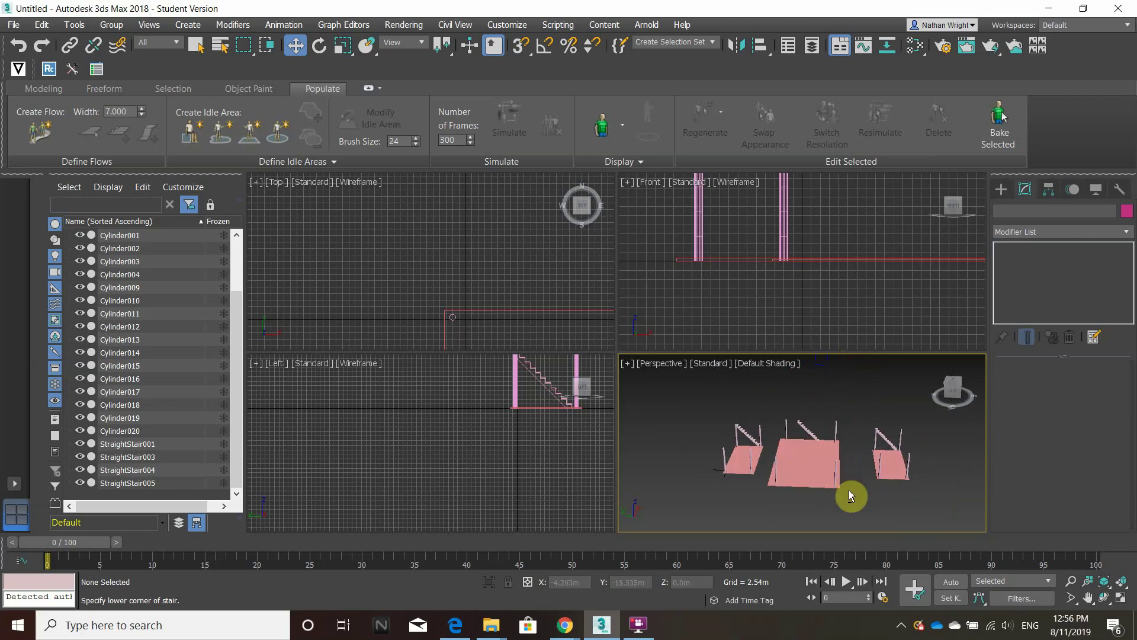
pyautogui.moveTo(852, 501); pyautogui.dragTo(769, 400)
pyautogui.click(1019, 232)
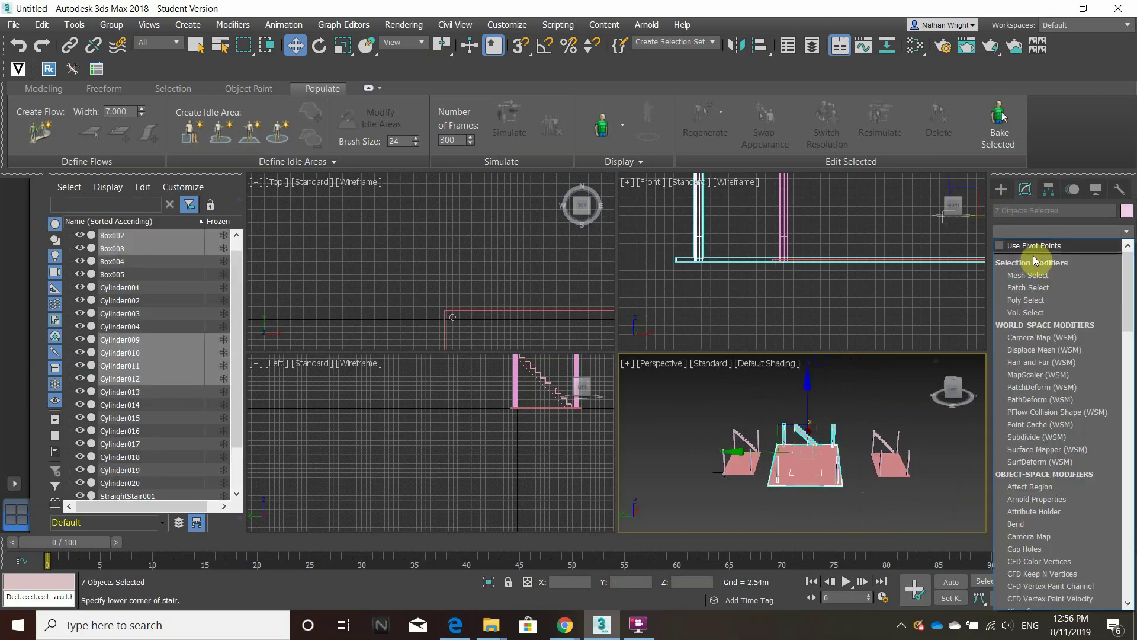
pyautogui.press('h')
pyautogui.press('h')
pyautogui.press('h')
pyautogui.click(1037, 243)
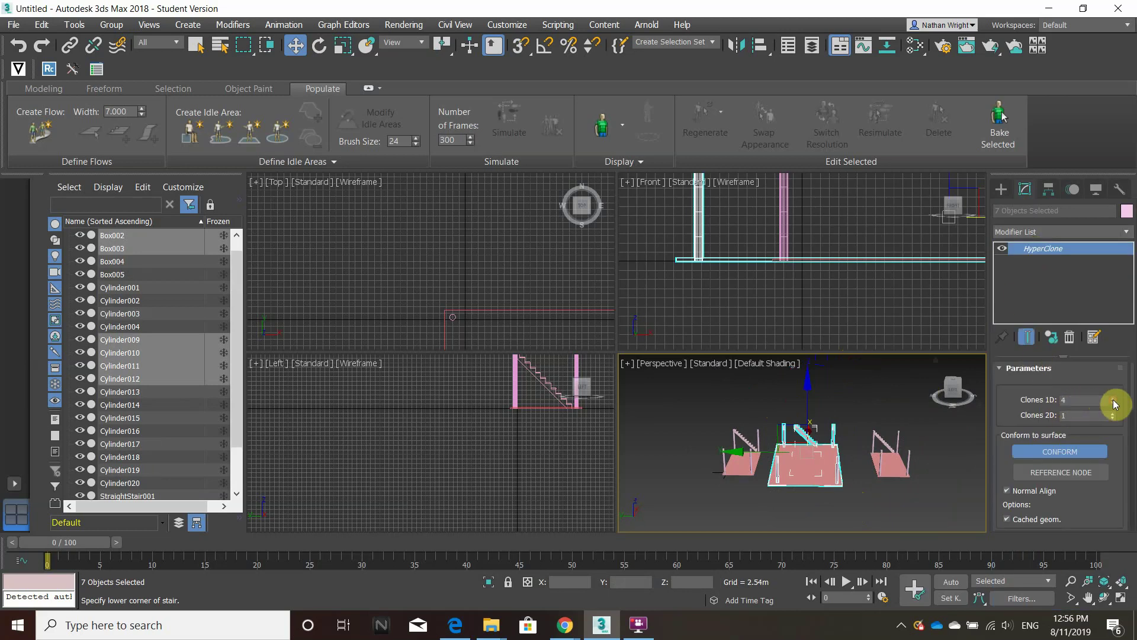
# Step: Set the middle structure's HyperClone to 5 clones in 1D and adjust its 1D Z offset so each floor rests on the columns below
pyautogui.scroll(-3, 1036, 438)
pyautogui.scroll(-1, 1057, 438)
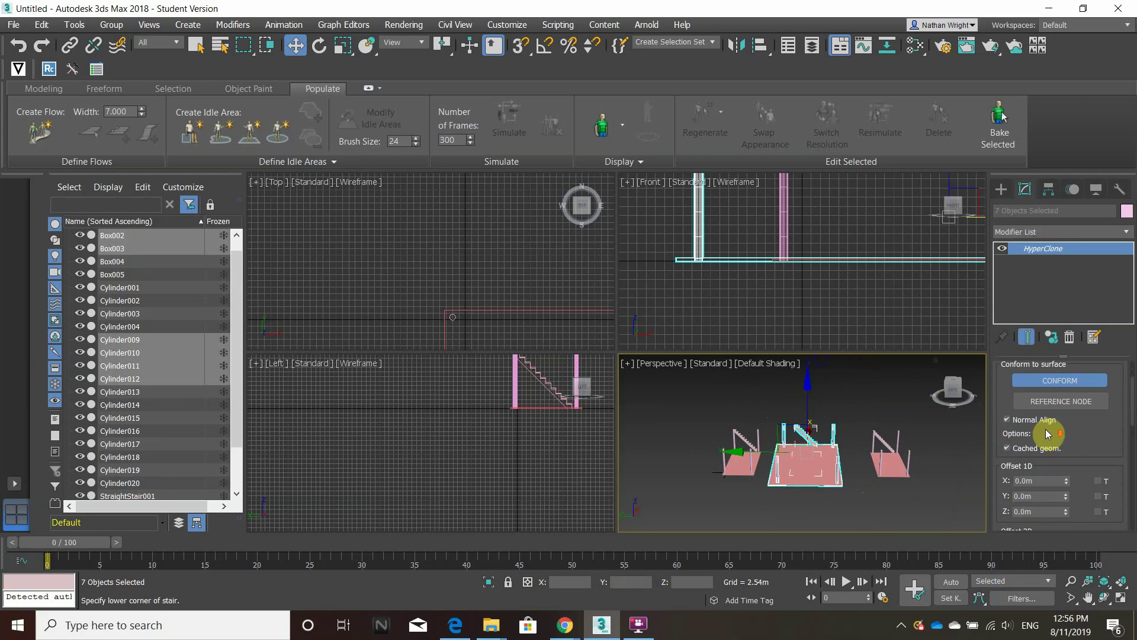
pyautogui.scroll(-1, 1060, 461)
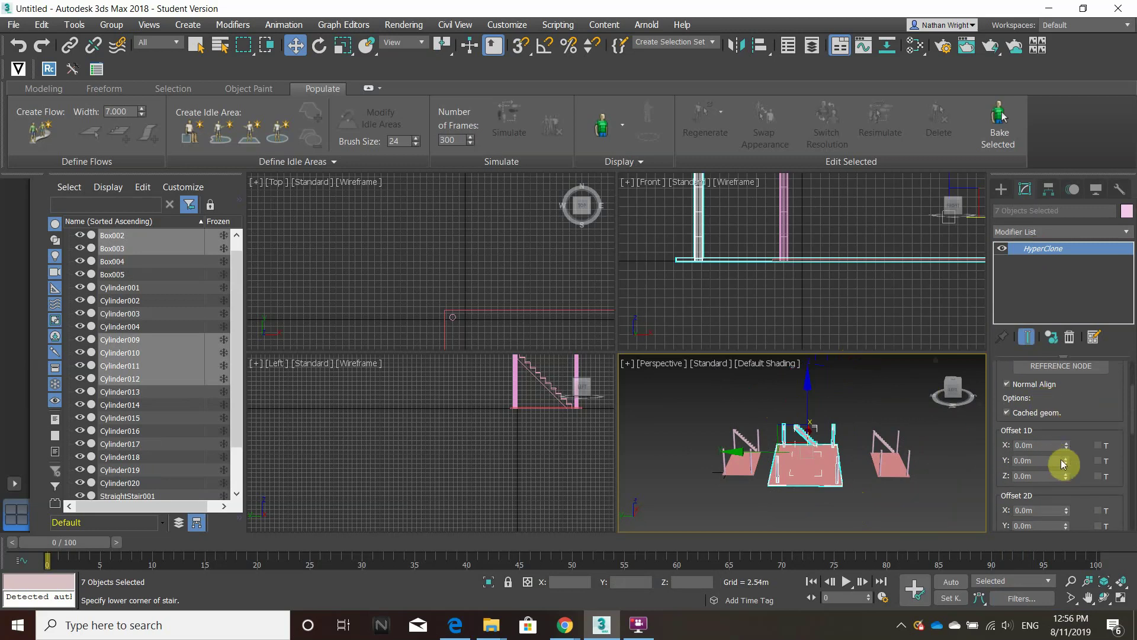
pyautogui.moveTo(1065, 475)
pyautogui.mouseDown()
pyautogui.moveTo(1061, 500)
pyautogui.moveTo(1045, 70)
pyautogui.mouseUp()
pyautogui.scroll(4, 846, 474)
pyautogui.keyDown('alt'); pyautogui.moveTo(846, 473); pyautogui.dragTo(844, 448, button='middle'); pyautogui.keyUp('alt')
pyautogui.scroll(6, 844, 451)
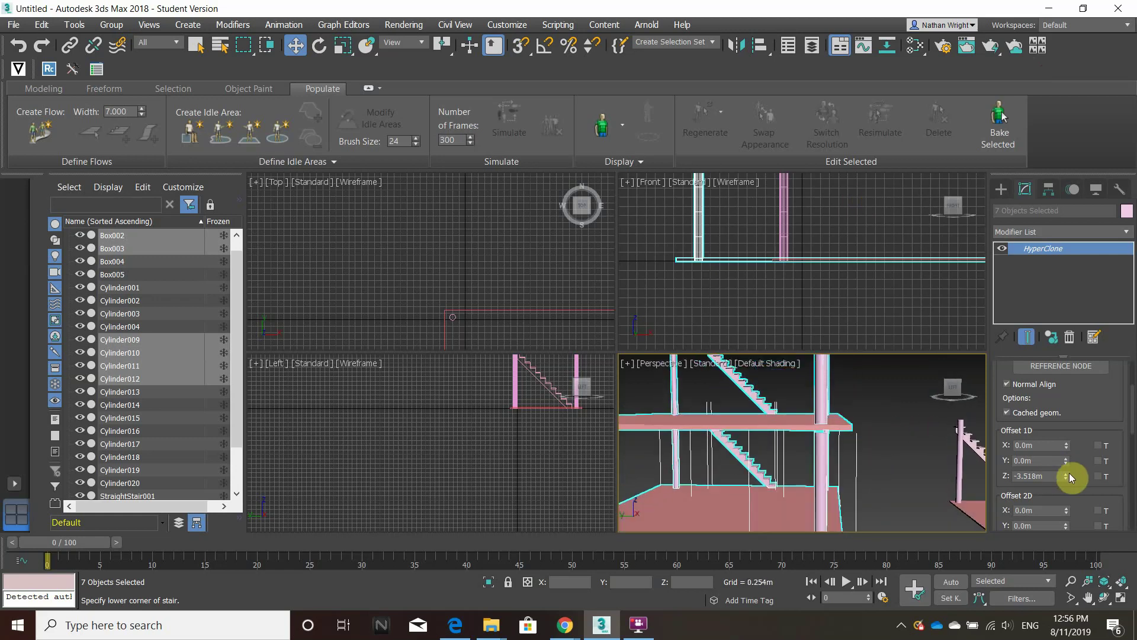
pyautogui.moveTo(1066, 476); pyautogui.dragTo(1059, 457)
pyautogui.click(872, 444)
# Step: Select the first structure's slab, four columns and stair, and apply the HyperClone modifier to them
pyautogui.scroll(-10, 877, 444)
pyautogui.keyDown('alt'); pyautogui.moveTo(878, 444); pyautogui.dragTo(898, 483, button='middle'); pyautogui.keyUp('alt')
pyautogui.scroll(5, 823, 459)
pyautogui.keyDown('alt'); pyautogui.moveTo(822, 459); pyautogui.dragTo(746, 385, button='middle'); pyautogui.keyUp('alt')
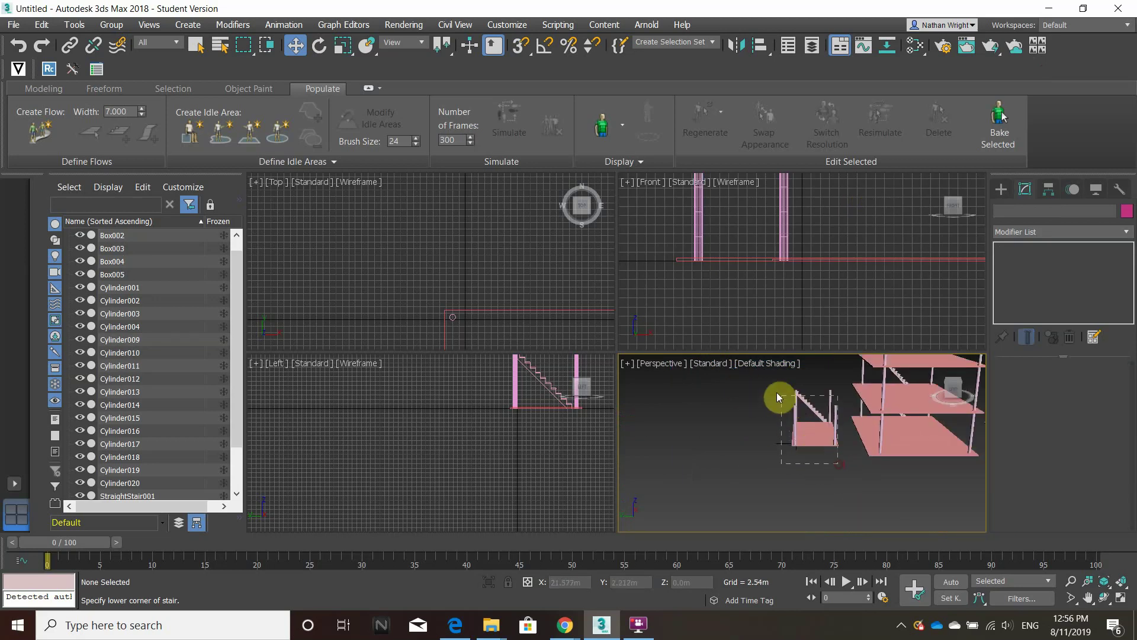
pyautogui.moveTo(838, 463); pyautogui.dragTo(770, 389)
pyautogui.click(1040, 233)
pyautogui.click(1038, 231)
pyautogui.press('h')
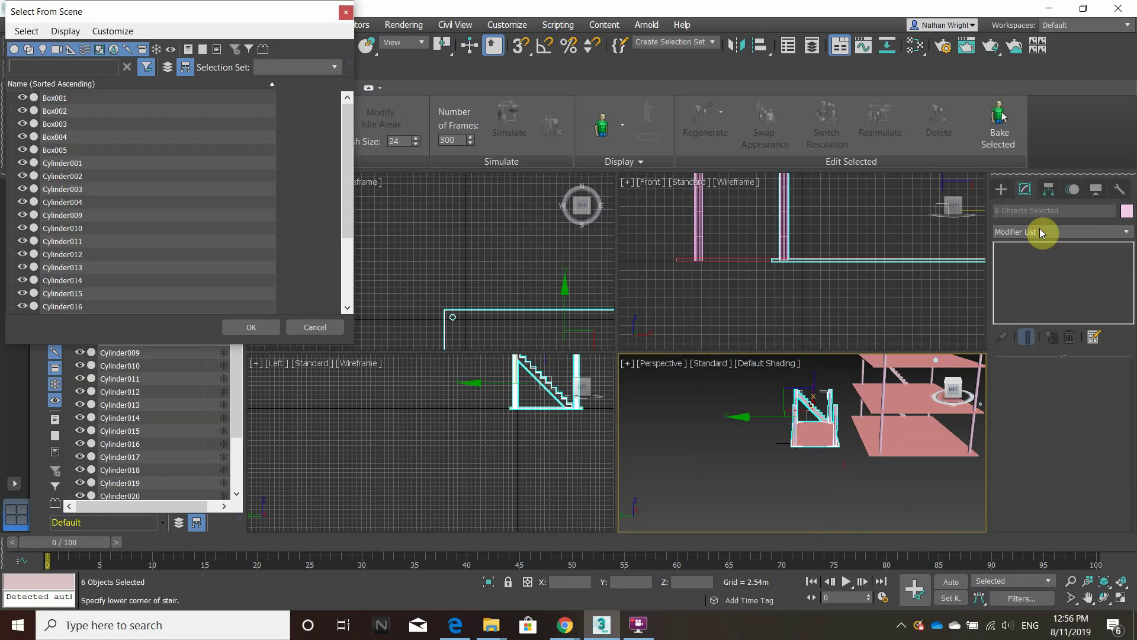
pyautogui.click(346, 11)
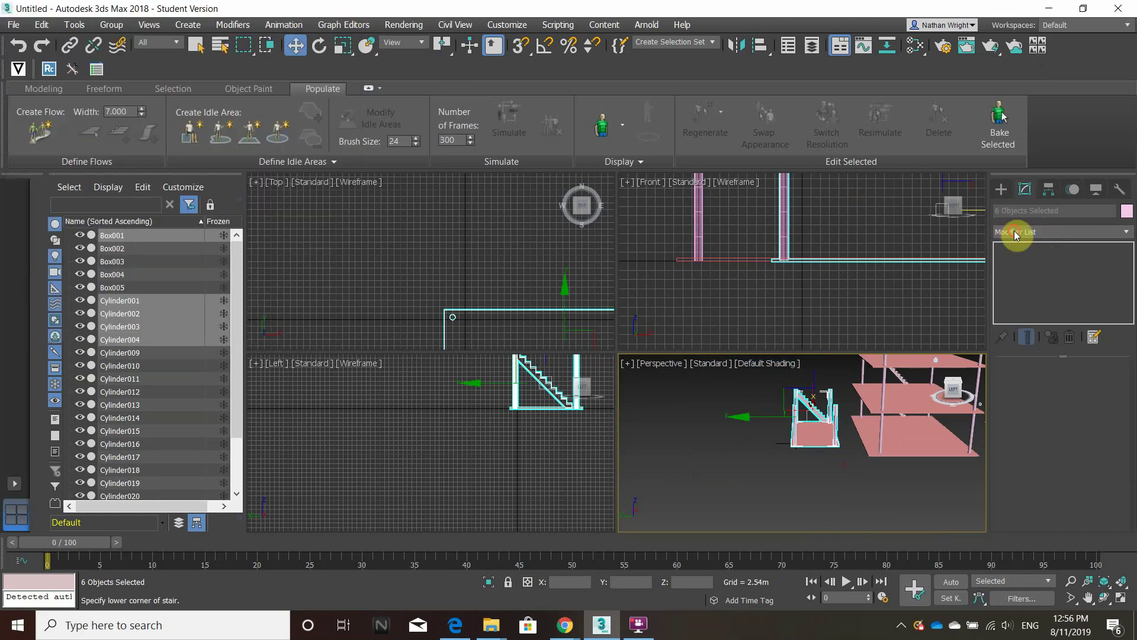
pyautogui.click(1015, 235)
pyautogui.scroll(-5, 1016, 297)
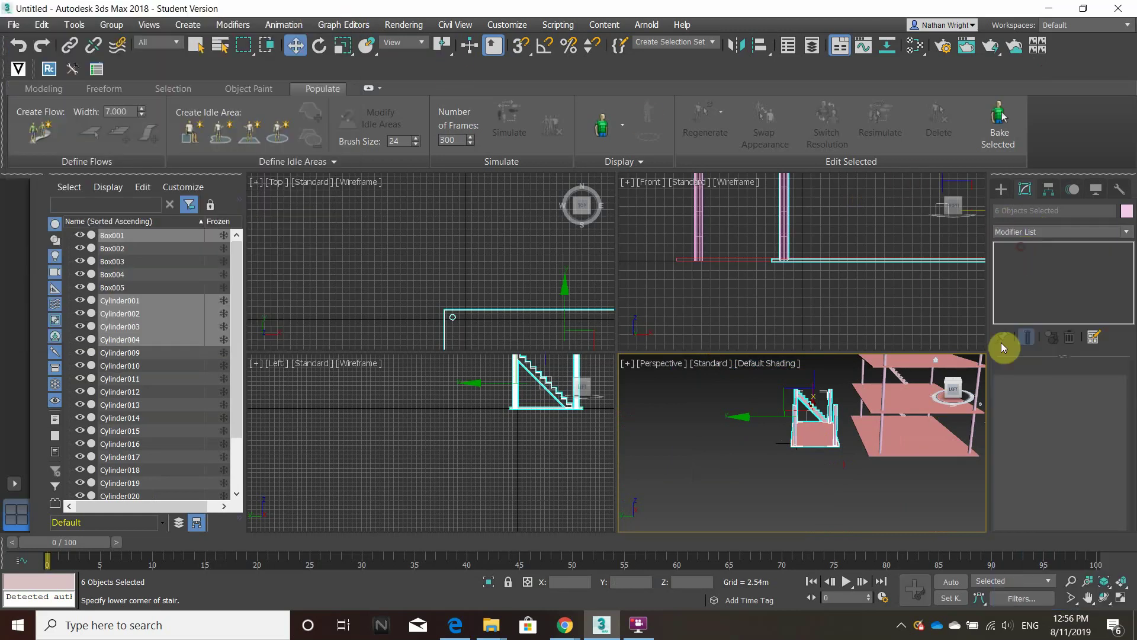
# Step: Set the first structure's HyperClone to 10 clones in 1D with a 1D Z offset of -3.465 m, and deselect it
pyautogui.doubleClick(1113, 399)
pyautogui.click(1080, 400)
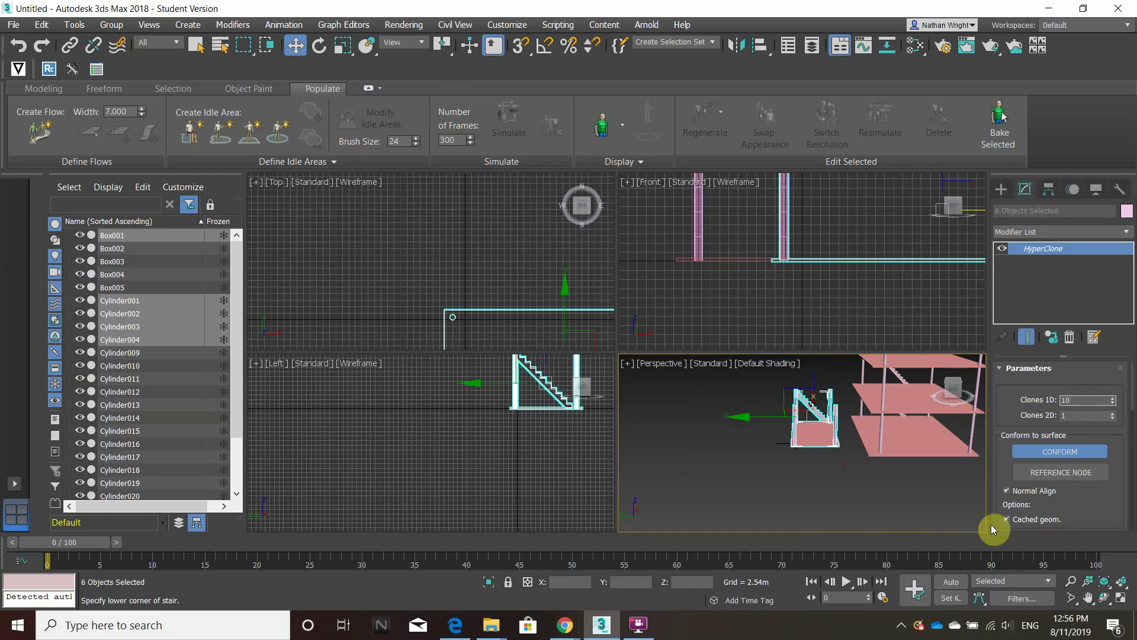
pyautogui.scroll(-3, 1003, 495)
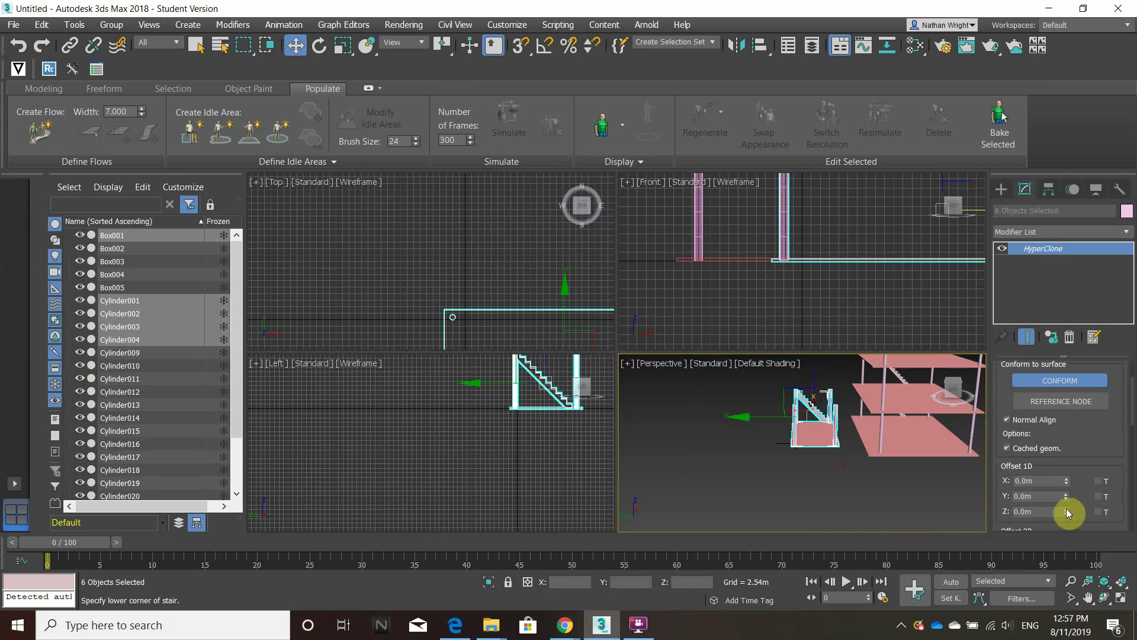
pyautogui.moveTo(1069, 513); pyautogui.dragTo(1060, 11)
pyautogui.scroll(6, 817, 432)
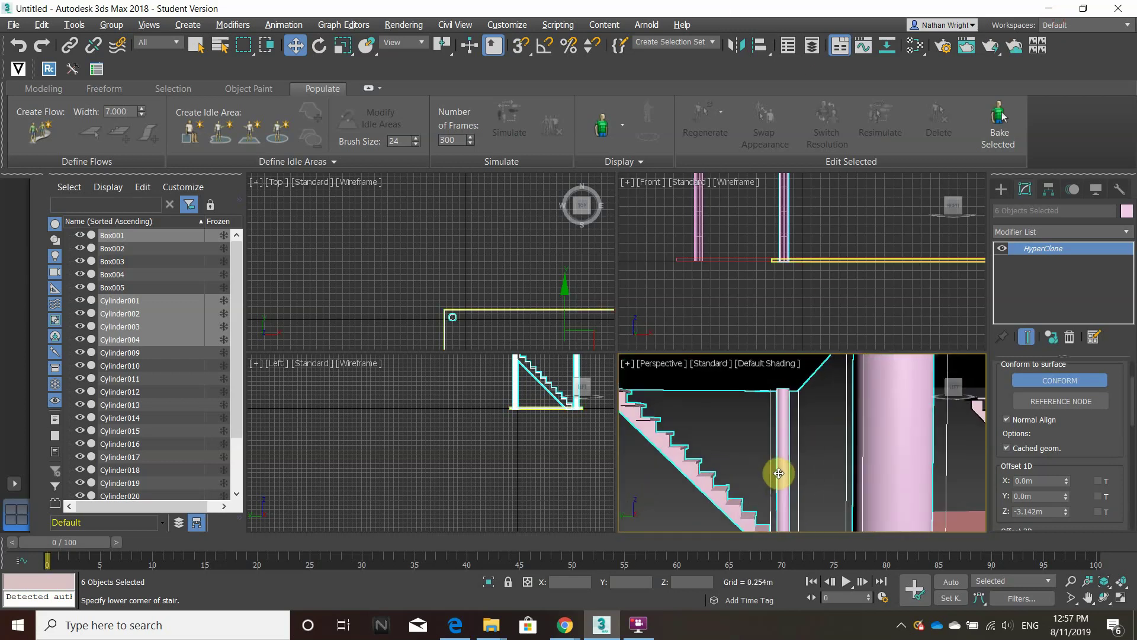
pyautogui.scroll(-6, 784, 466)
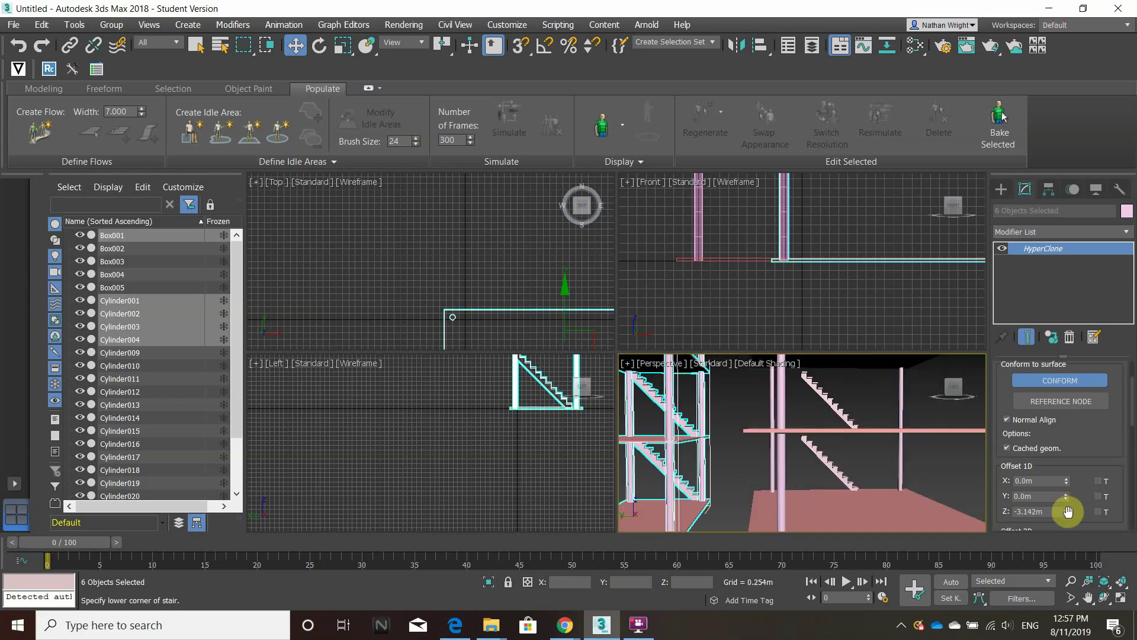
pyautogui.moveTo(1067, 510); pyautogui.dragTo(1061, 595)
pyautogui.scroll(-8, 764, 463)
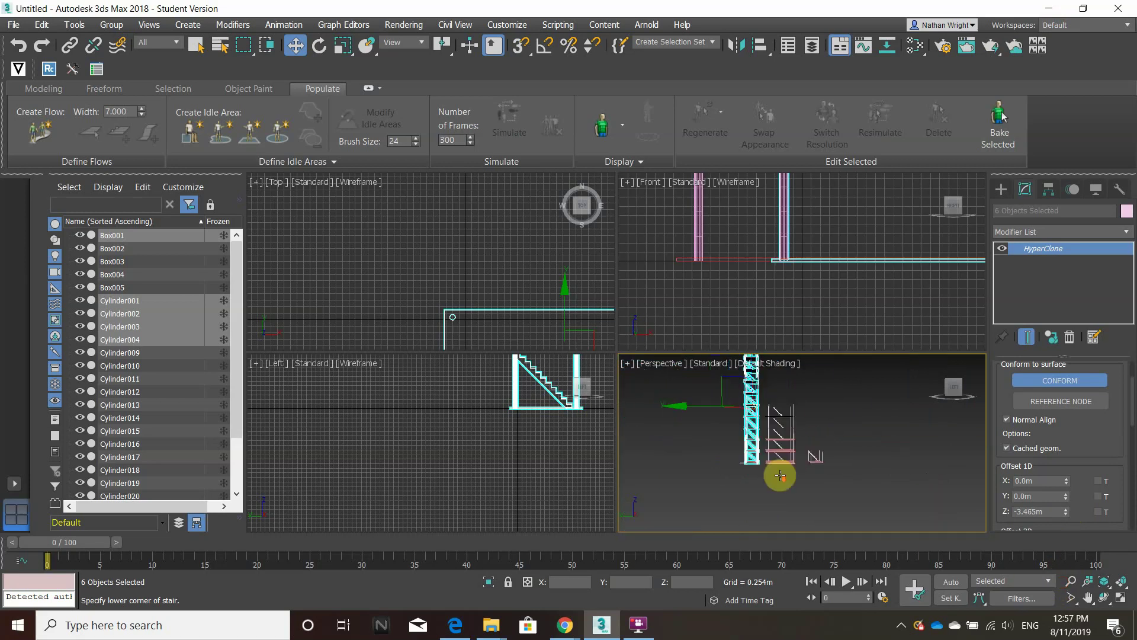
pyautogui.click(829, 432)
# Step: Select the twelve parts of the third structure, move them along the Y axis away from the two towers, and deselect them
pyautogui.scroll(2, 829, 439)
pyautogui.scroll(4, 758, 438)
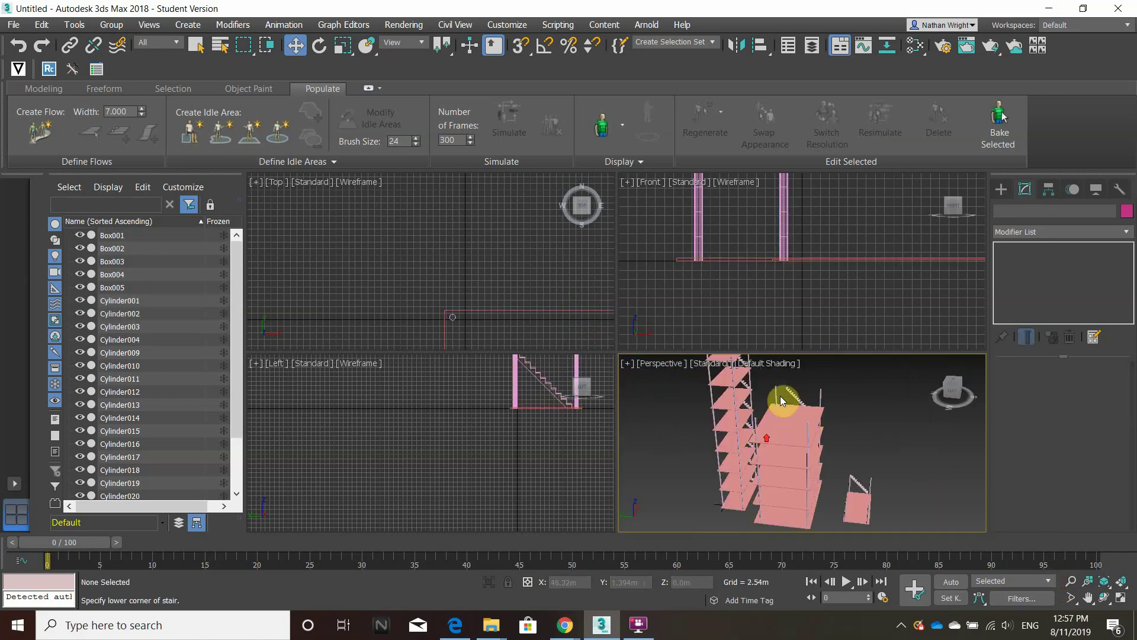
pyautogui.moveTo(773, 452); pyautogui.dragTo(906, 504, button='middle')
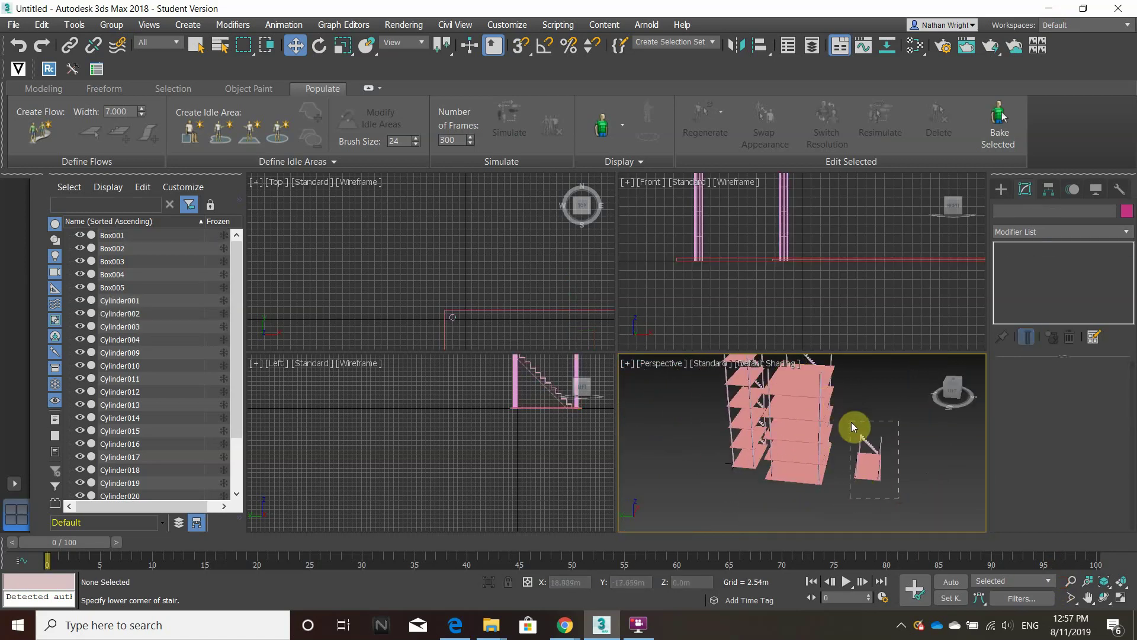
pyautogui.click(794, 459)
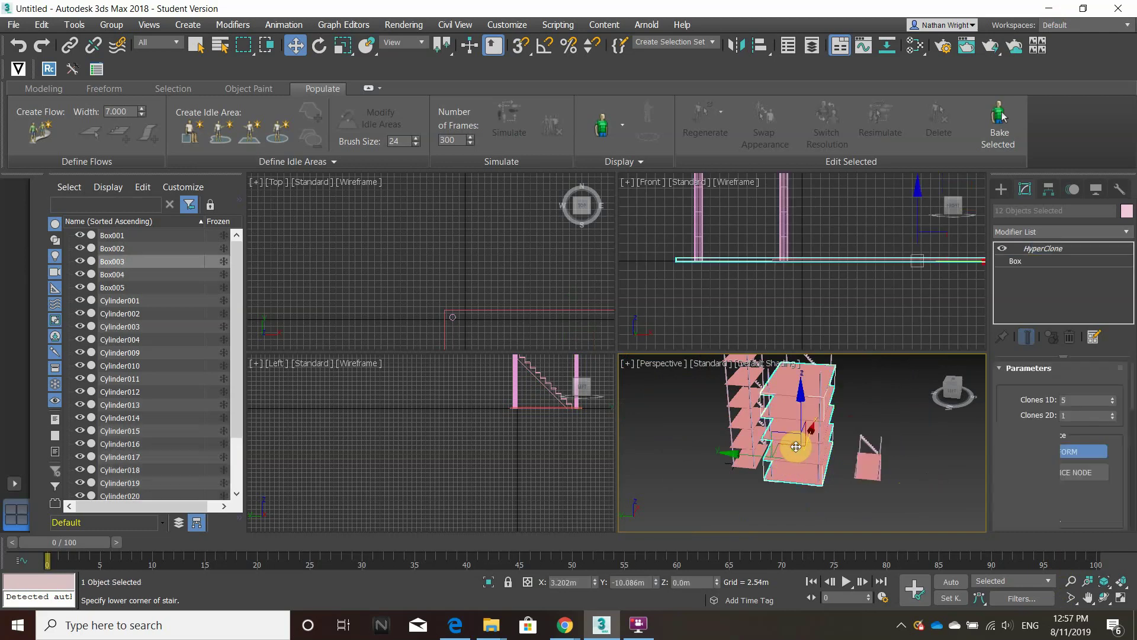
pyautogui.click(912, 508)
pyautogui.click(862, 442)
pyautogui.moveTo(795, 452); pyautogui.dragTo(868, 482)
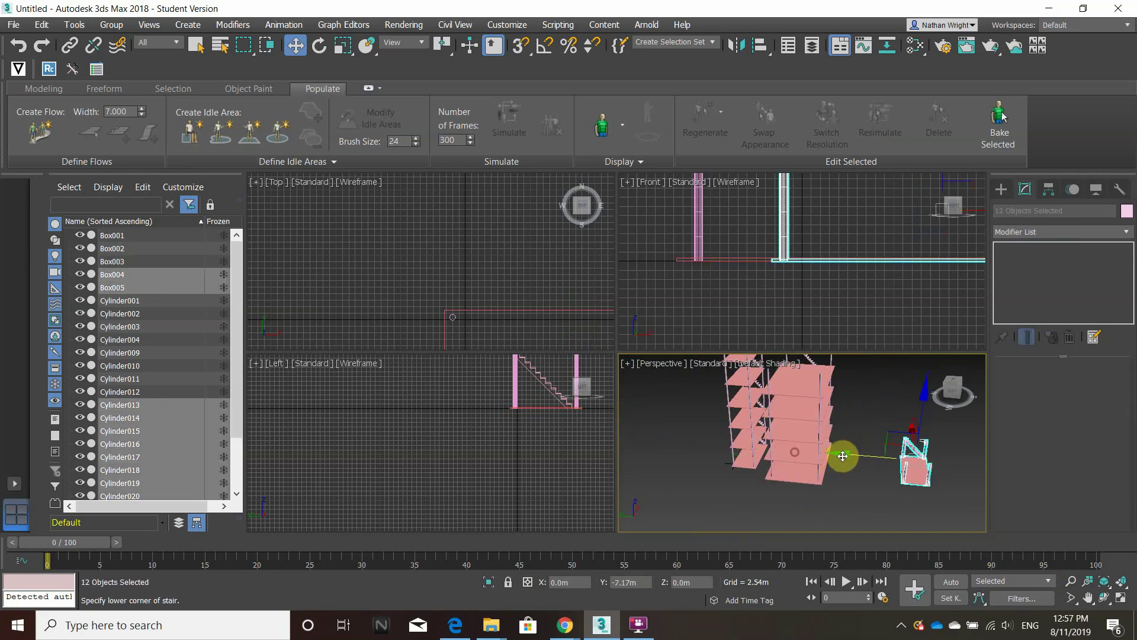
pyautogui.click(876, 511)
# Step: Set the radius of the third structure's columns to 0.31 m
pyautogui.scroll(4, 825, 452)
pyautogui.click(838, 419)
pyautogui.moveTo(890, 432); pyautogui.dragTo(872, 459, button='middle')
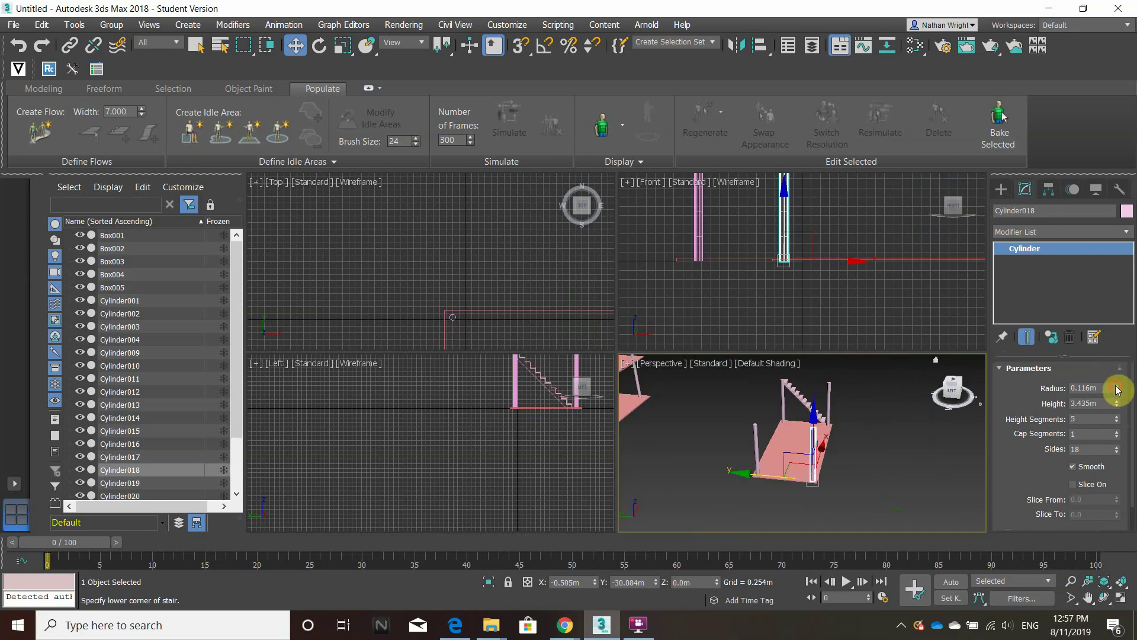
pyautogui.moveTo(1117, 389); pyautogui.dragTo(1088, 286)
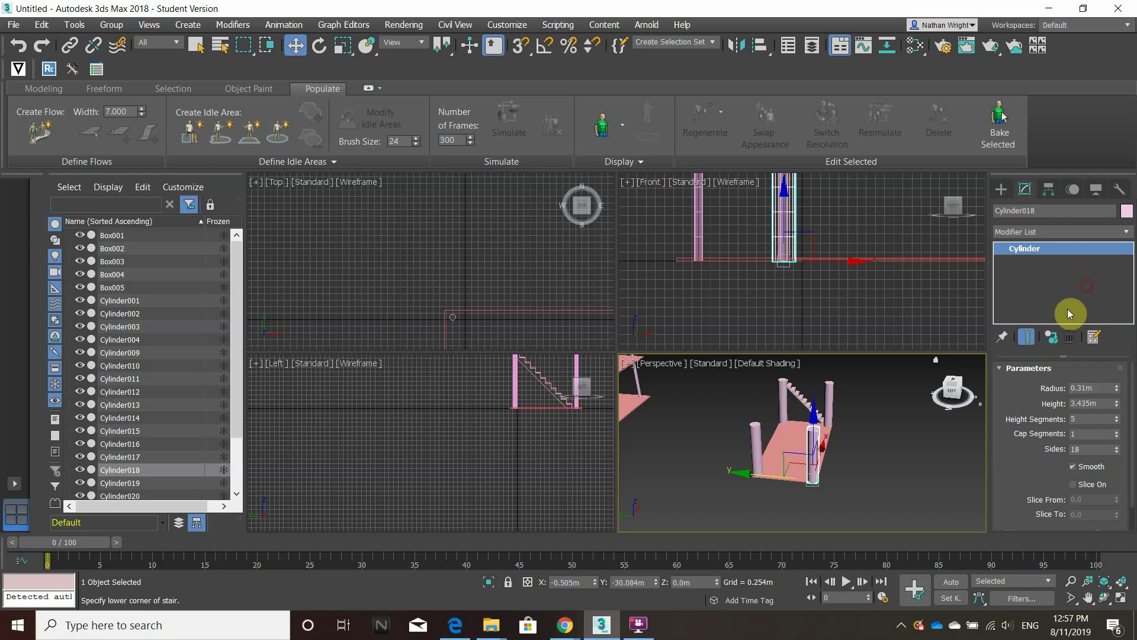
# Step: Apply the Taper modifier to the third structure's columns
pyautogui.click(1037, 232)
pyautogui.click(1033, 230)
pyautogui.click(1034, 230)
pyautogui.press('t')
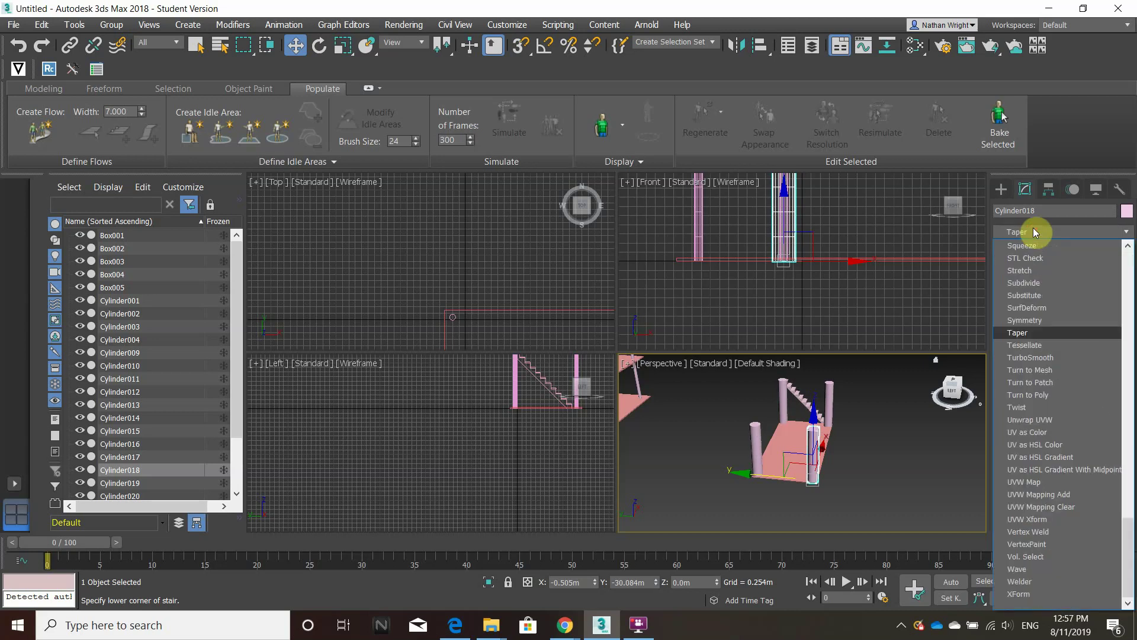
pyautogui.click(1031, 334)
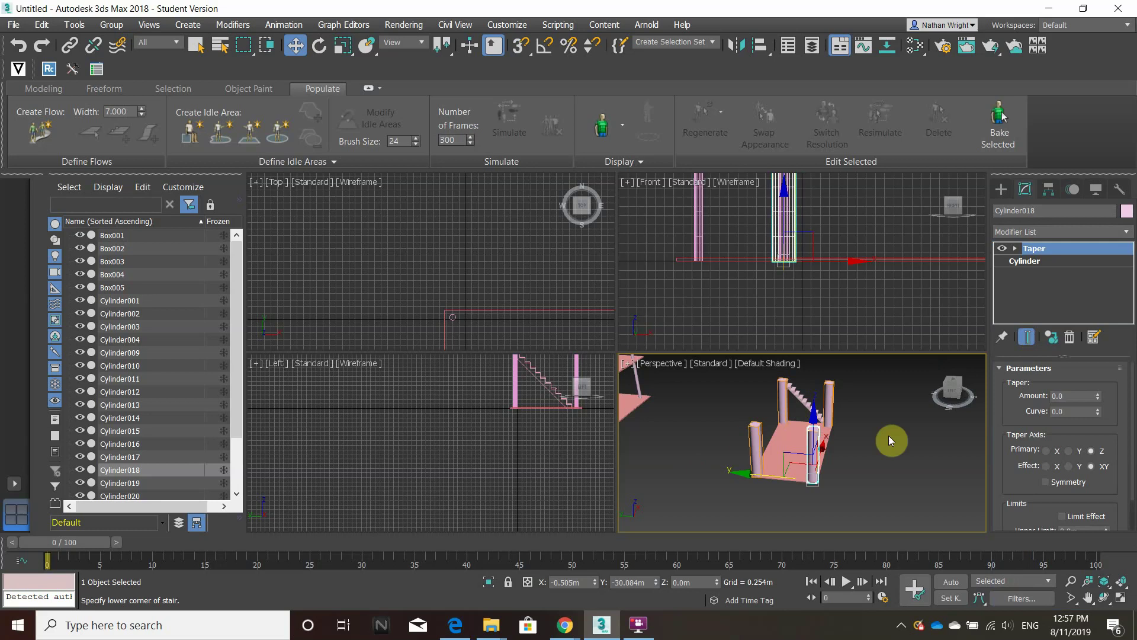
# Step: Shape the third structure's columns with a taper amount of -0.17 and a curve of 2.6
pyautogui.moveTo(1100, 396); pyautogui.dragTo(1103, 365)
pyautogui.moveTo(1096, 410); pyautogui.dragTo(1067, 255)
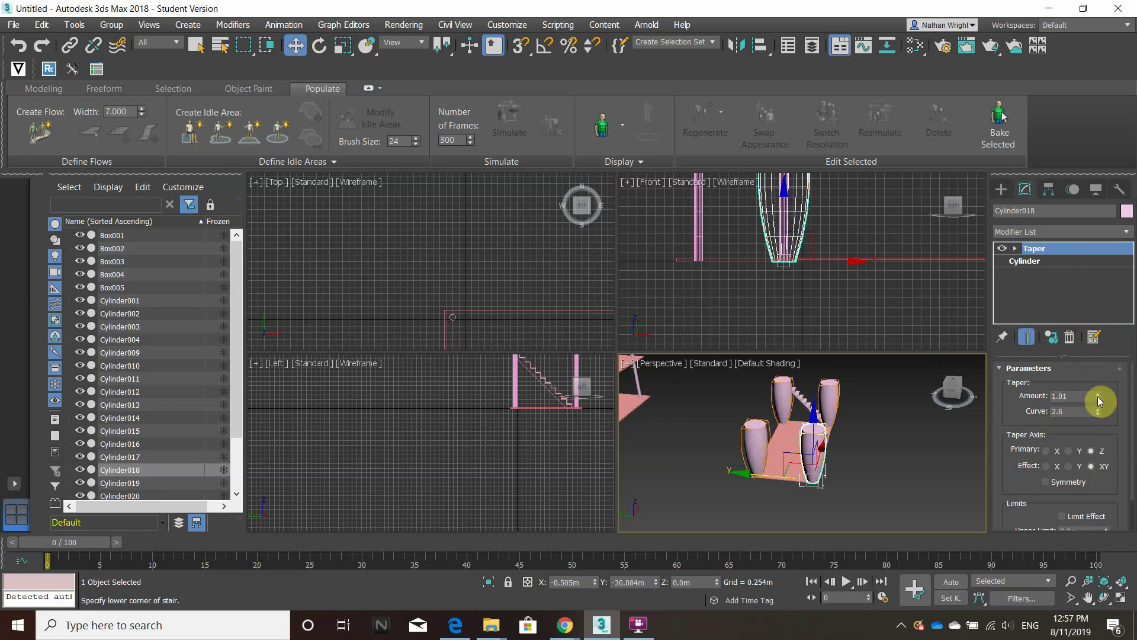
pyautogui.moveTo(1098, 396); pyautogui.dragTo(1105, 466)
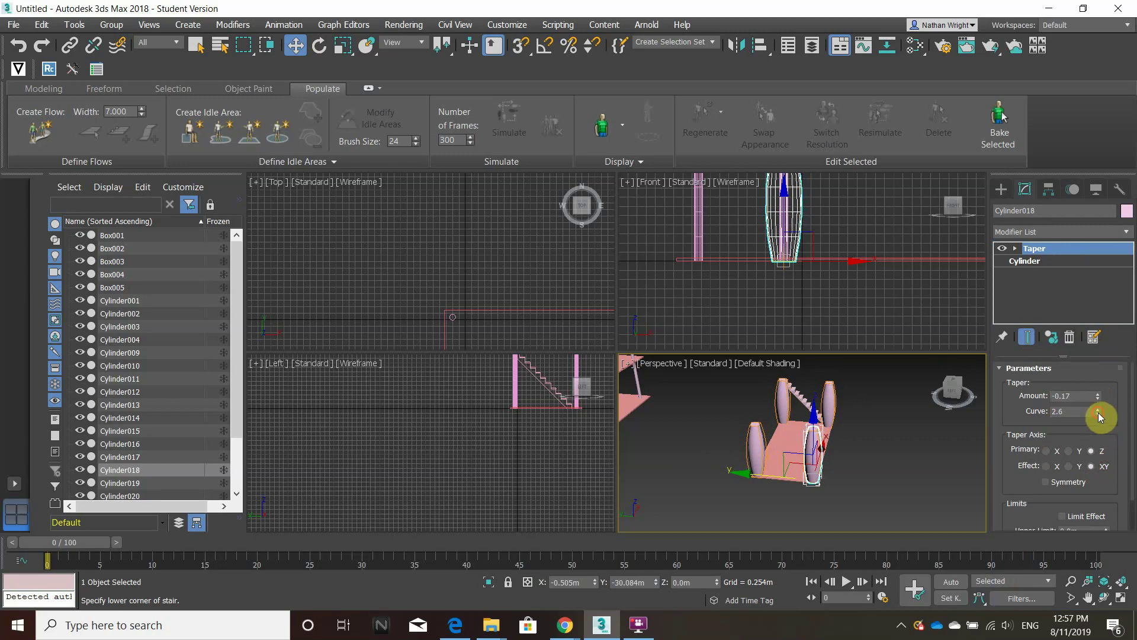
# Step: Increase the Taper curve of the third structure's columns until they bulge into wide egg shapes
pyautogui.moveTo(1099, 417); pyautogui.dragTo(1036, 360)
pyautogui.scroll(5, 862, 469)
pyautogui.scroll(-3, 811, 475)
pyautogui.moveTo(811, 475); pyautogui.dragTo(922, 481, button='middle')
# Step: Add a Lattice modifier above the Taper on the third structure's columns
pyautogui.click(1031, 231)
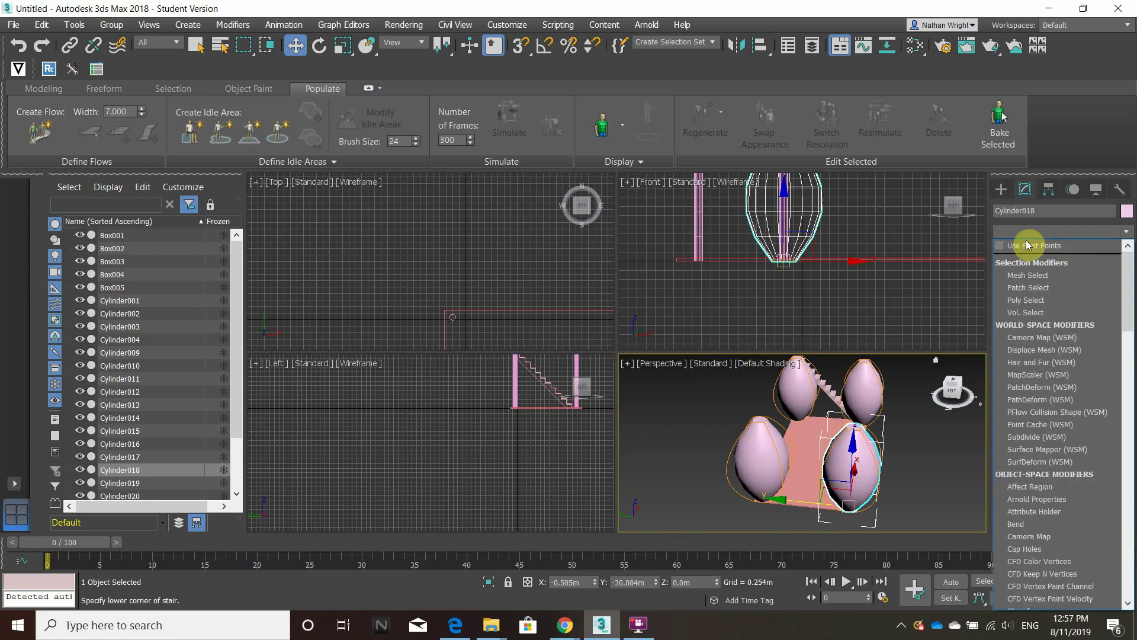
pyautogui.write('l')
pyautogui.click(1026, 246)
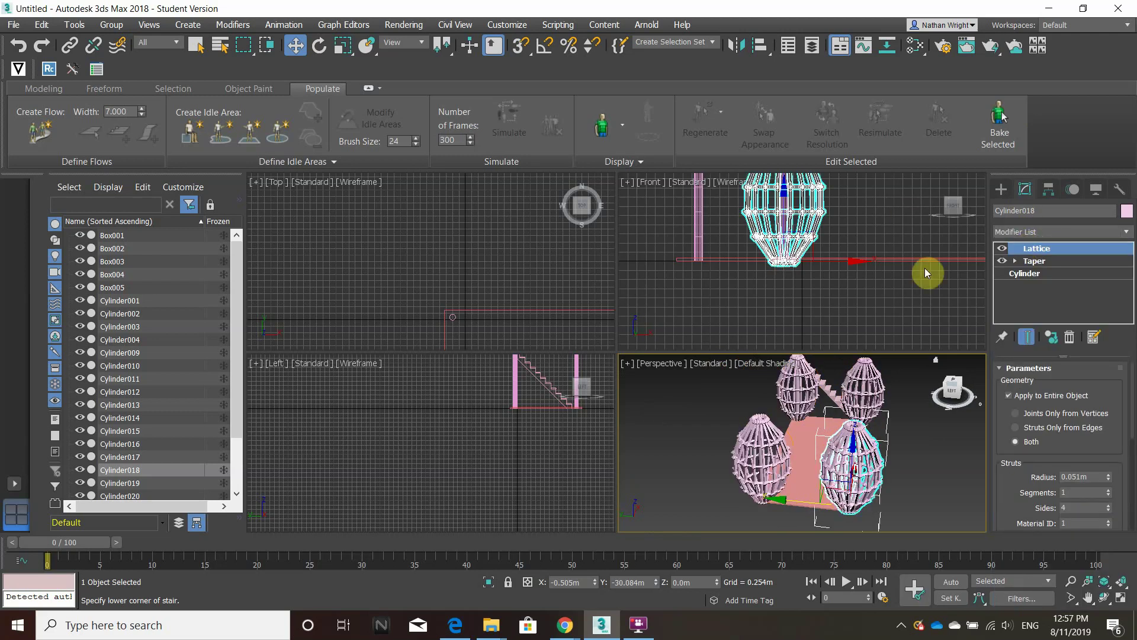
# Step: Set the number of sides of the lattice struts to 12
pyautogui.moveTo(1110, 480); pyautogui.dragTo(1109, 474)
pyautogui.scroll(5, 792, 474)
pyautogui.scroll(5, 792, 474)
pyautogui.moveTo(1110, 510); pyautogui.dragTo(1110, 505)
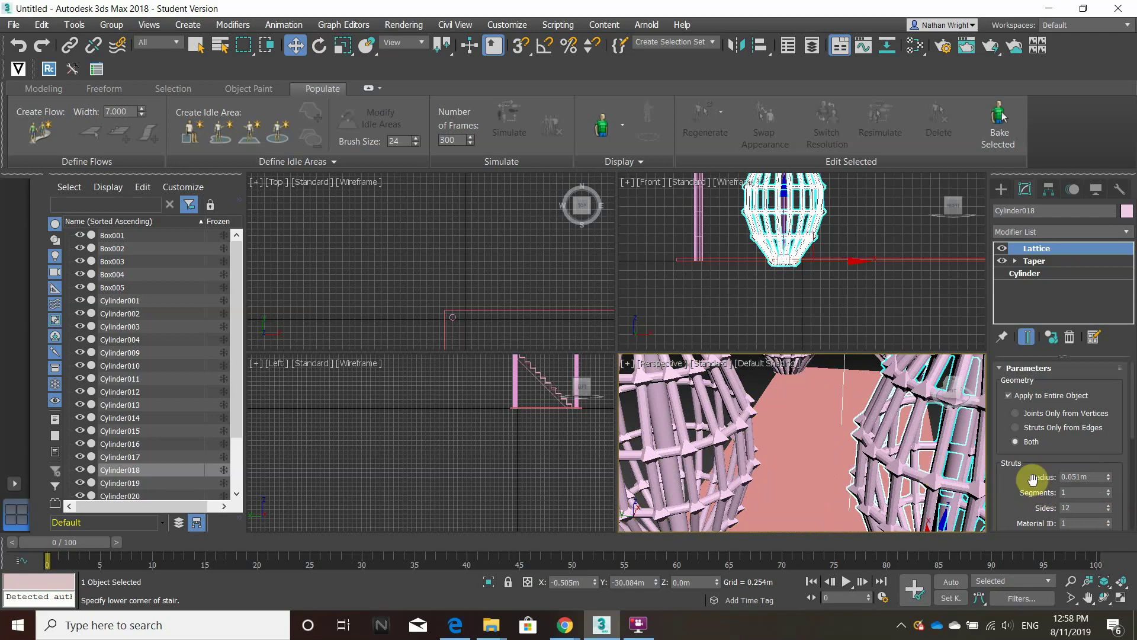
pyautogui.scroll(-1, 1019, 478)
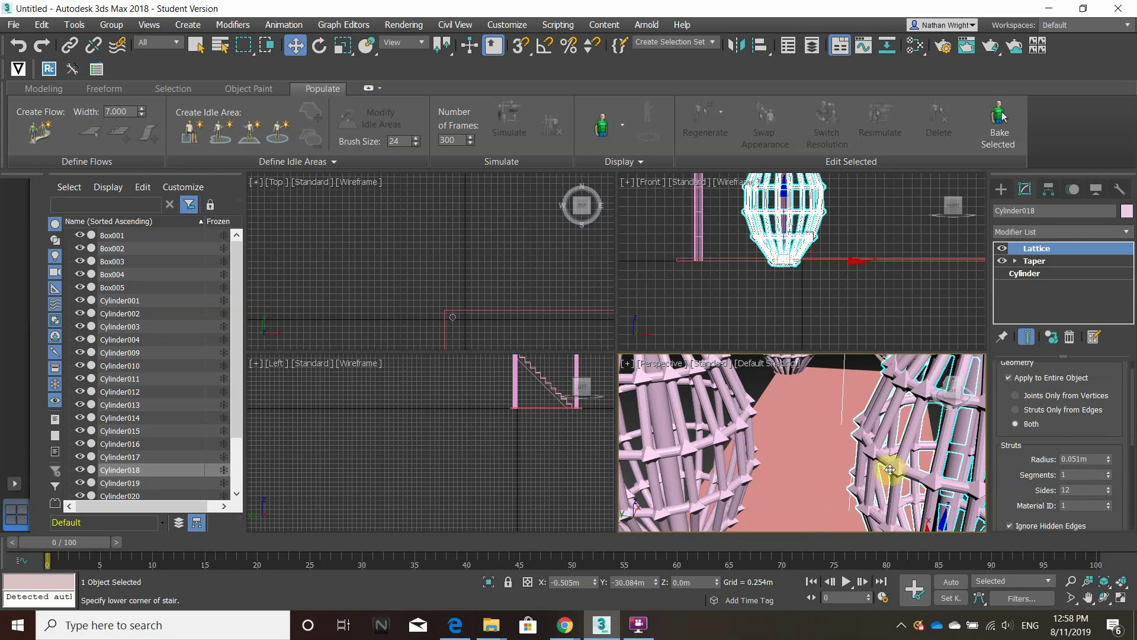
pyautogui.press('z')
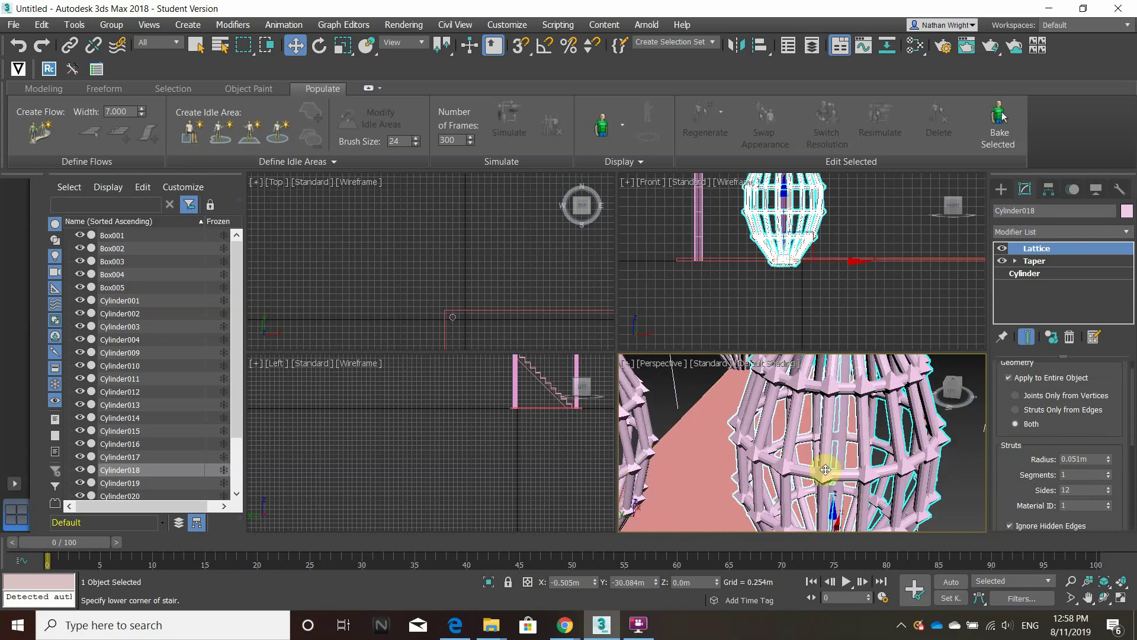
# Step: Try other side counts for the lattice struts, first 14 and finally 3
pyautogui.click(1109, 489)
pyautogui.click(1109, 488)
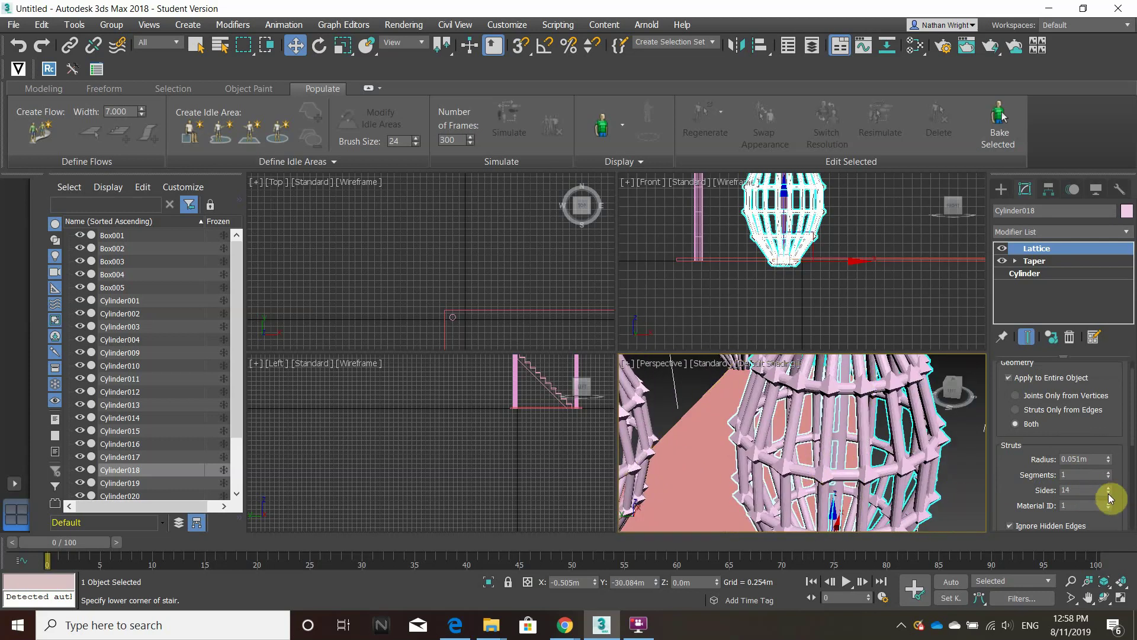
pyautogui.click(1110, 492)
pyautogui.click(1110, 492)
pyautogui.click(1110, 492)
pyautogui.click(1109, 492)
pyautogui.click(1110, 493)
pyautogui.click(1110, 493)
pyautogui.click(1110, 492)
pyautogui.click(1109, 493)
pyautogui.moveTo(1109, 496); pyautogui.dragTo(1109, 496)
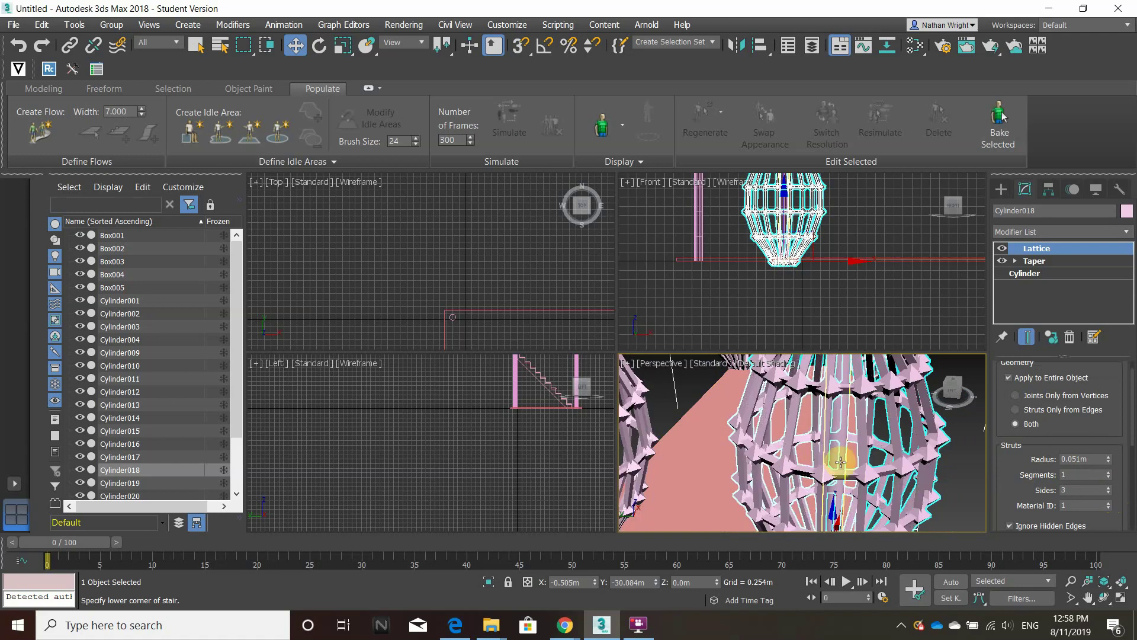
# Step: Give the lattice struts 15 sides and 4 segments
pyautogui.scroll(3, 851, 457)
pyautogui.moveTo(1109, 492); pyautogui.dragTo(1109, 492)
pyautogui.click(1109, 491)
pyautogui.click(1109, 490)
pyautogui.scroll(-2, 901, 491)
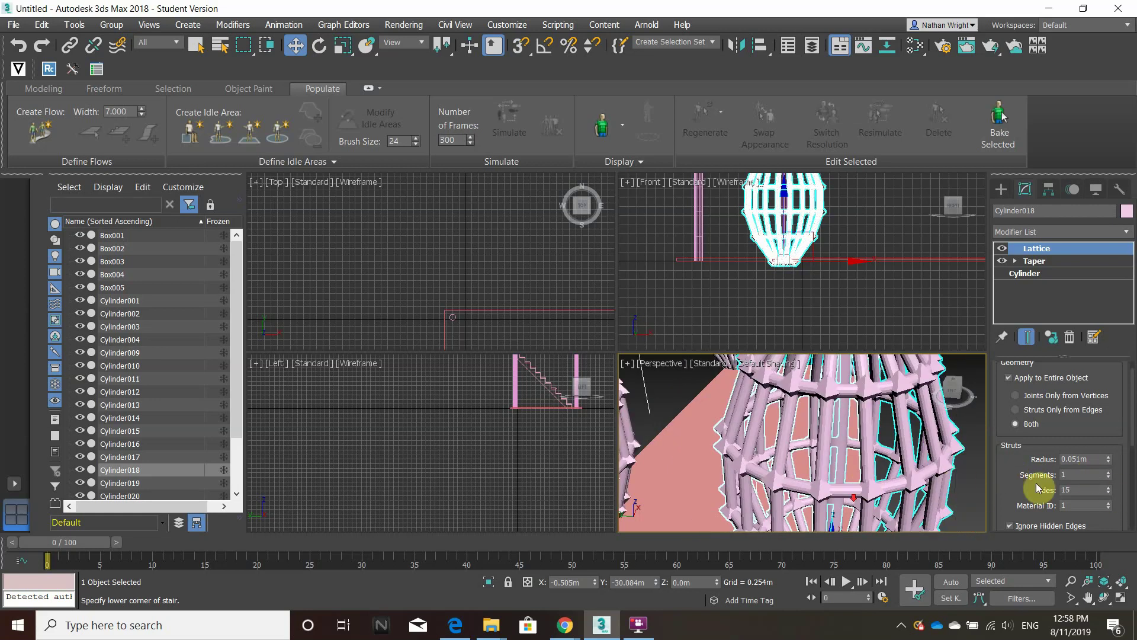
pyautogui.click(1109, 474)
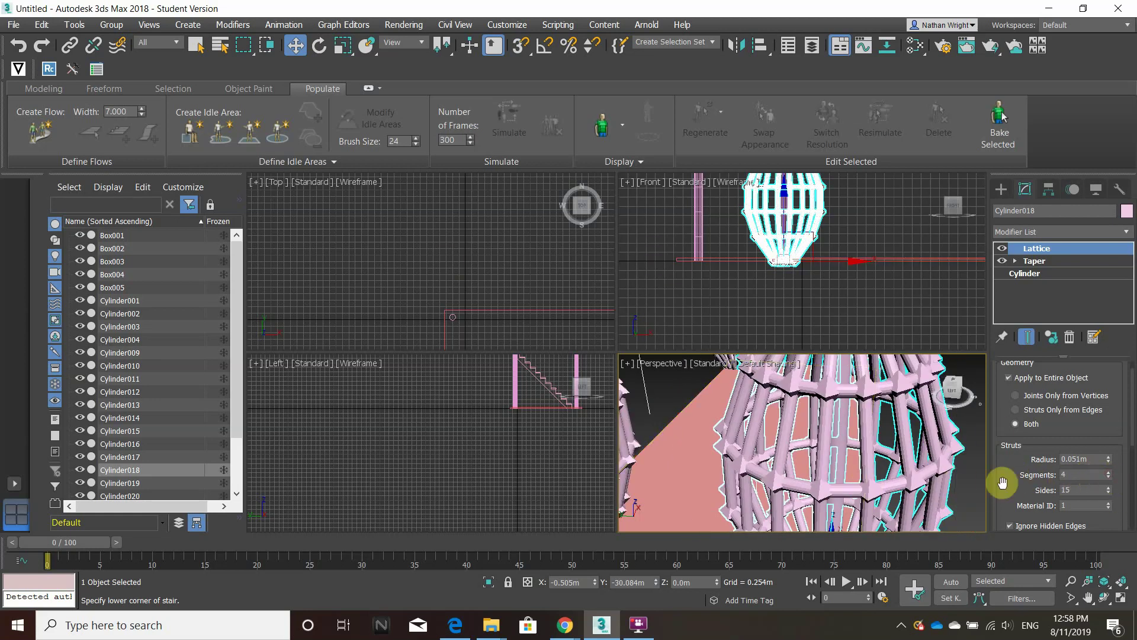
# Step: Try the Tetra and Octa joint types and set the lattice joints' geodesic base type to Icosa
pyautogui.scroll(-4, 1072, 490)
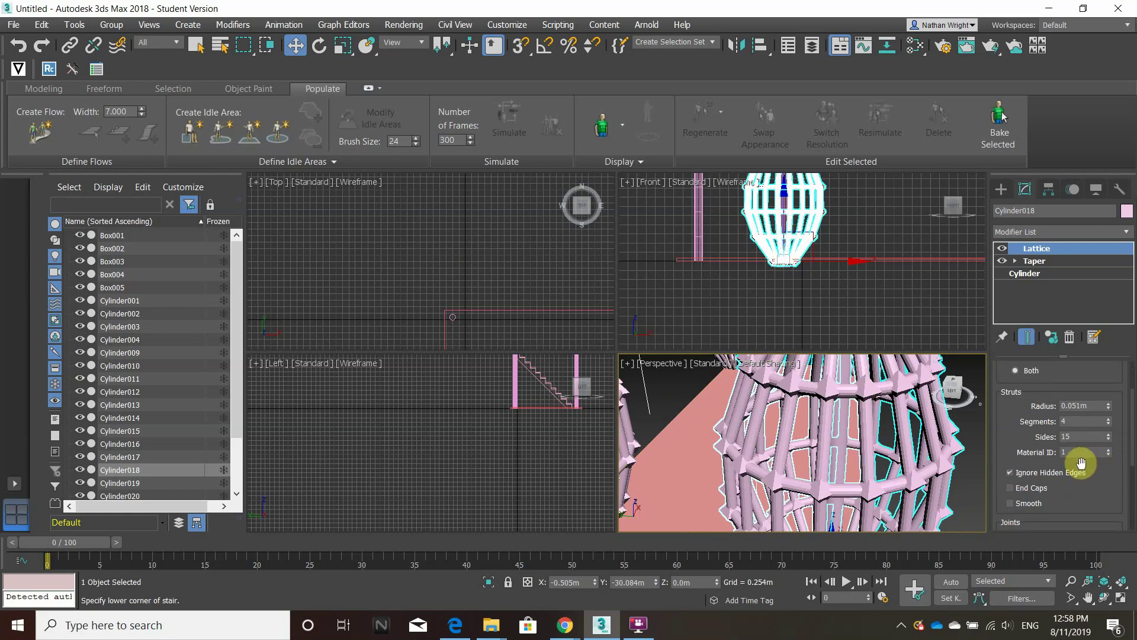
pyautogui.scroll(-1, 1038, 472)
pyautogui.scroll(-3, 948, 470)
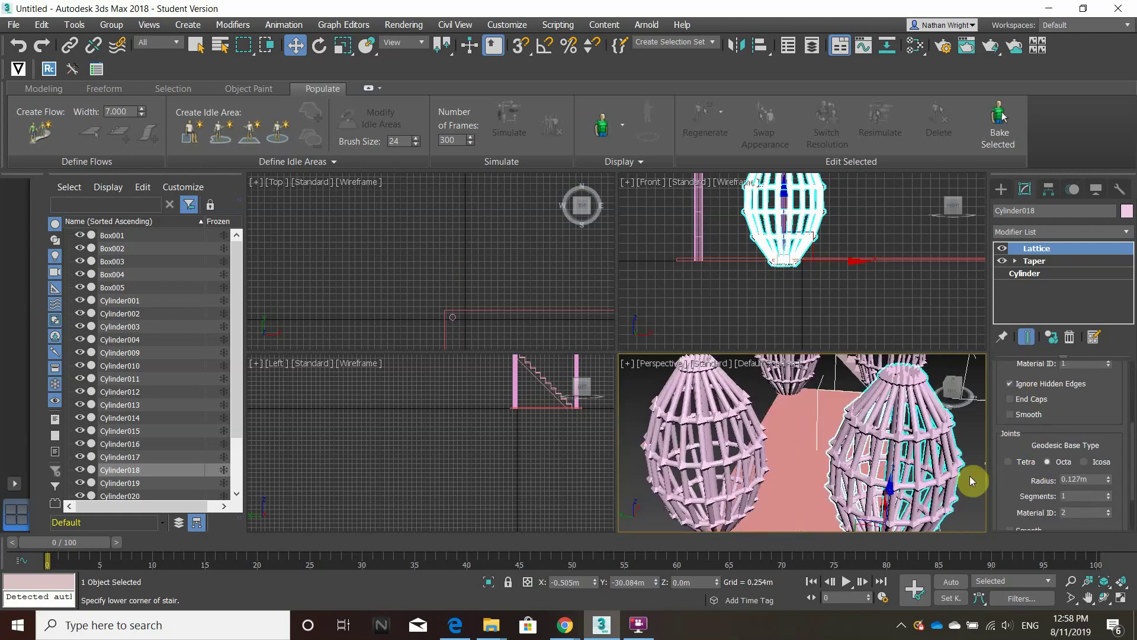
pyautogui.scroll(1, 846, 439)
pyautogui.scroll(4, 845, 437)
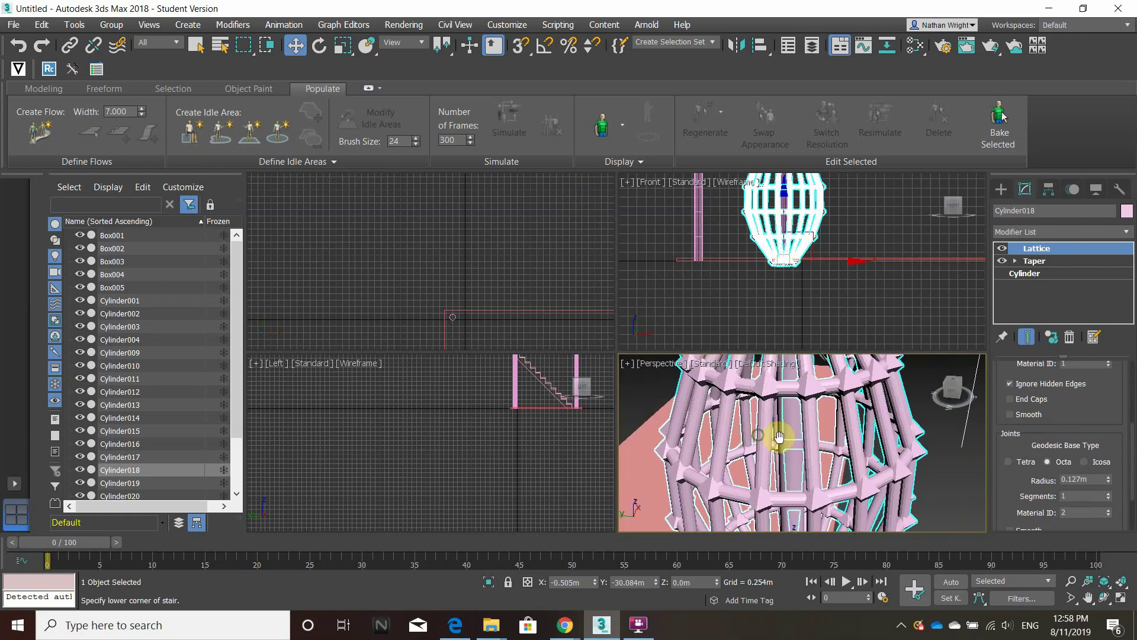
pyautogui.click(1008, 462)
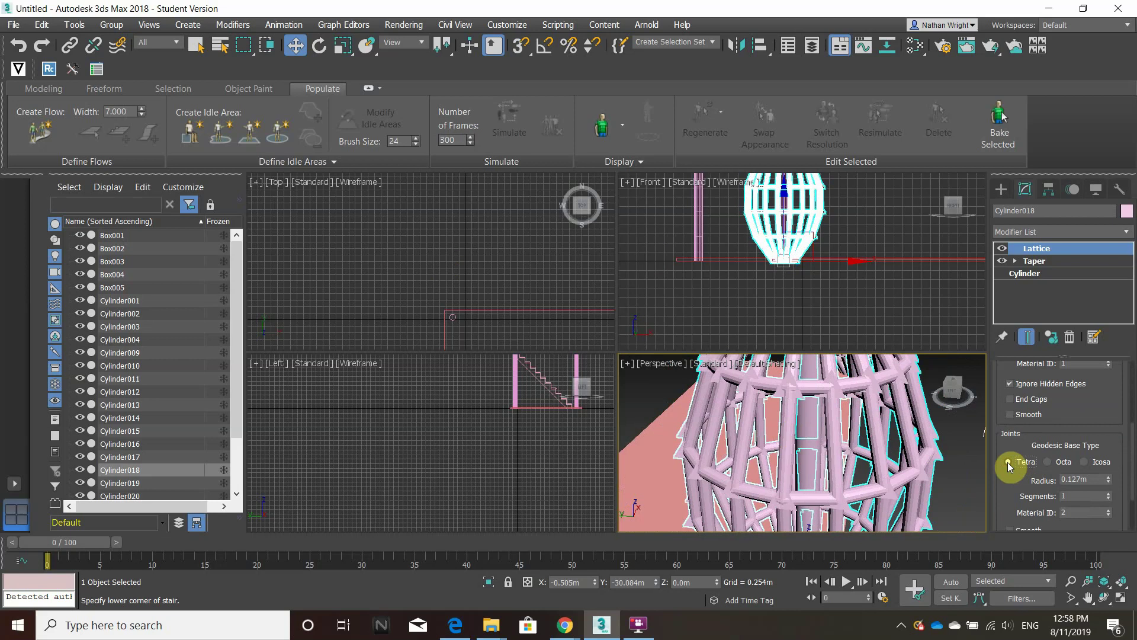
pyautogui.click(1049, 462)
pyautogui.click(1085, 462)
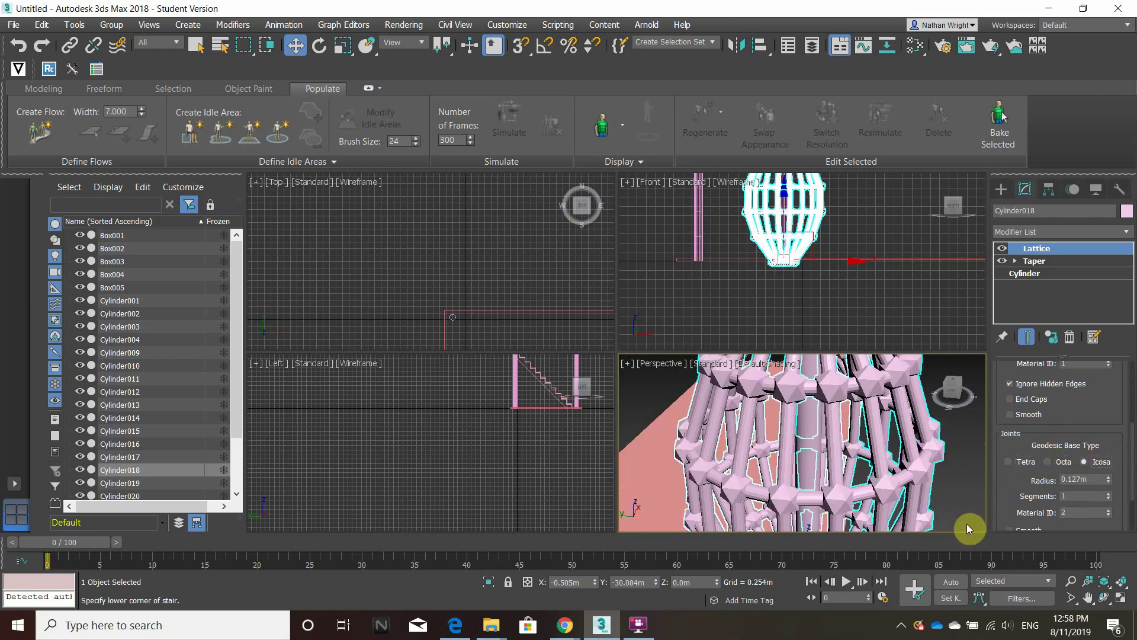
# Step: Reduce the lattice joint radius to 0.038 m and deselect the columns
pyautogui.scroll(-4, 772, 447)
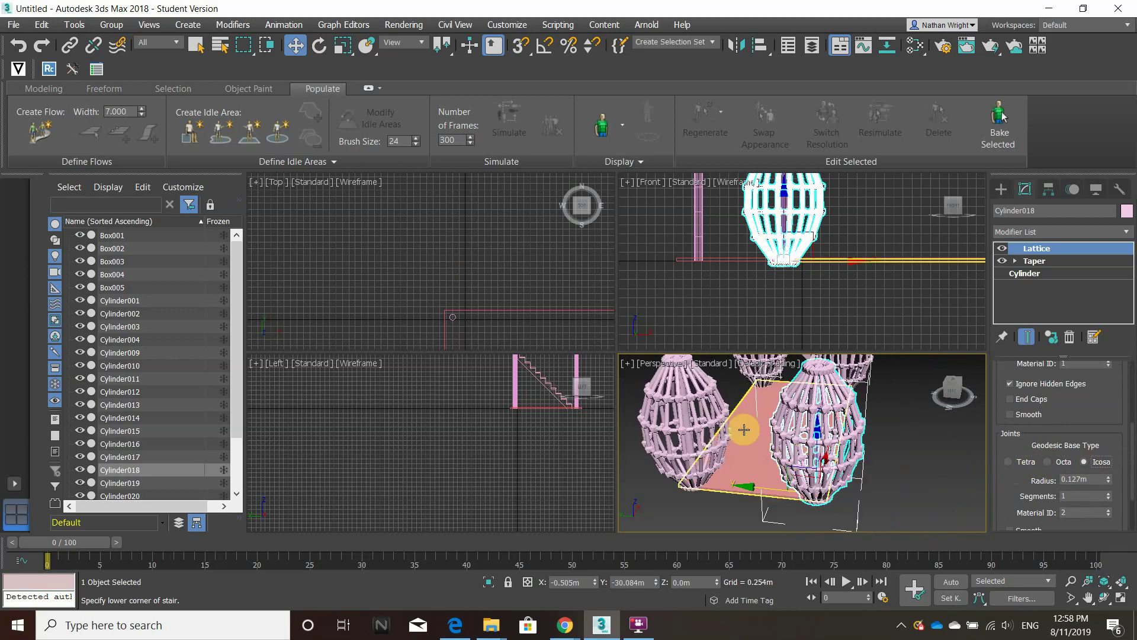
pyautogui.scroll(6, 805, 440)
pyautogui.scroll(-3, 863, 452)
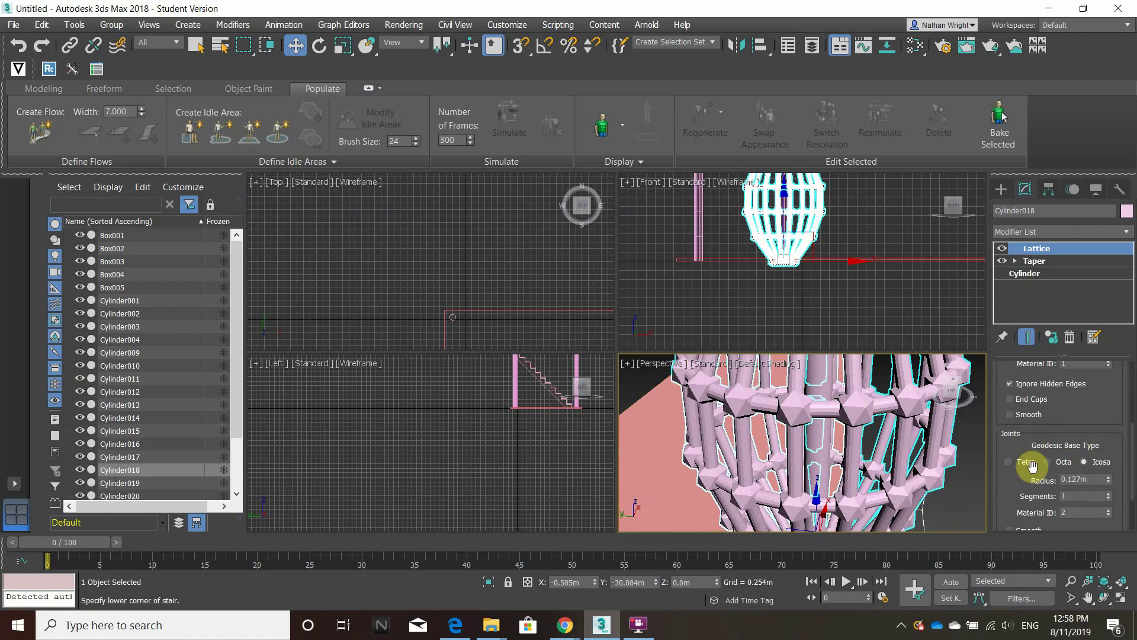
pyautogui.moveTo(1110, 486); pyautogui.dragTo(1023, 499)
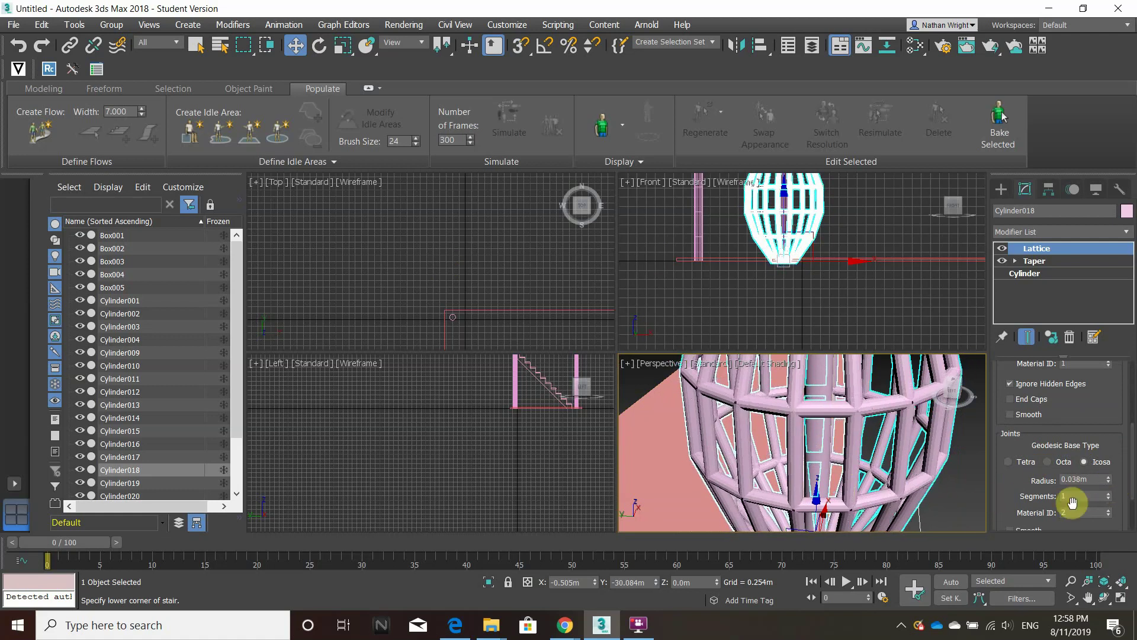
pyautogui.scroll(-6, 914, 469)
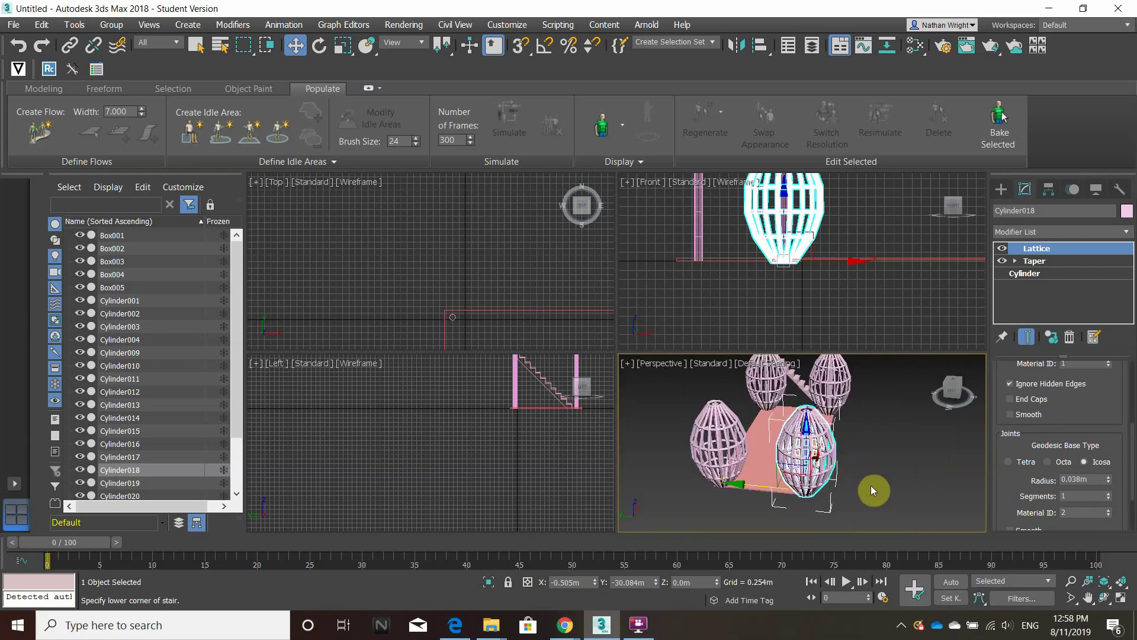
pyautogui.moveTo(1044, 498); pyautogui.dragTo(1061, 474)
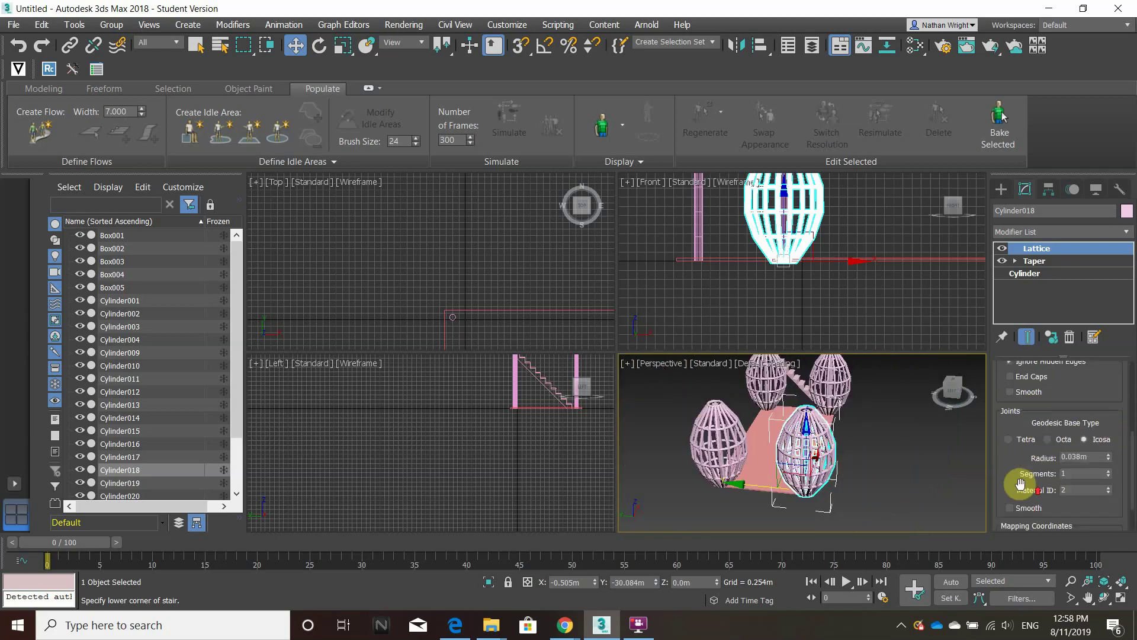
pyautogui.scroll(-5, 900, 470)
pyautogui.click(891, 474)
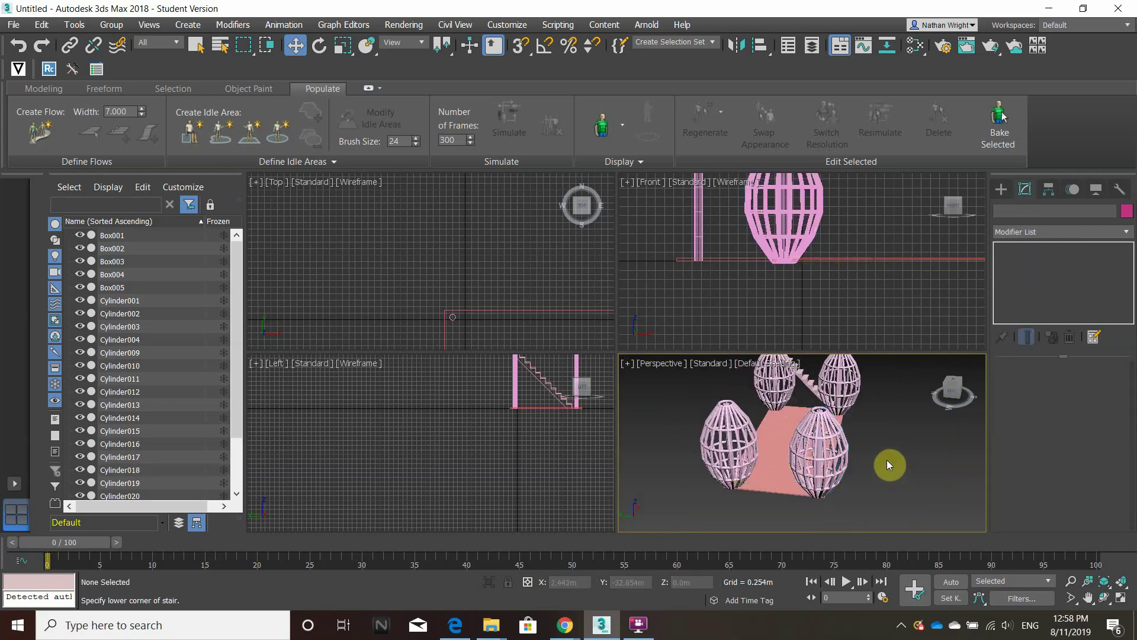
# Step: Select all twelve parts of the third structure, including its slab, stair and lattice columns
pyautogui.scroll(-5, 889, 476)
pyautogui.keyDown('alt'); pyautogui.moveTo(881, 477); pyautogui.dragTo(855, 440, button='middle'); pyautogui.keyUp('alt')
pyautogui.moveTo(909, 496); pyautogui.dragTo(836, 438)
pyautogui.write('hper')
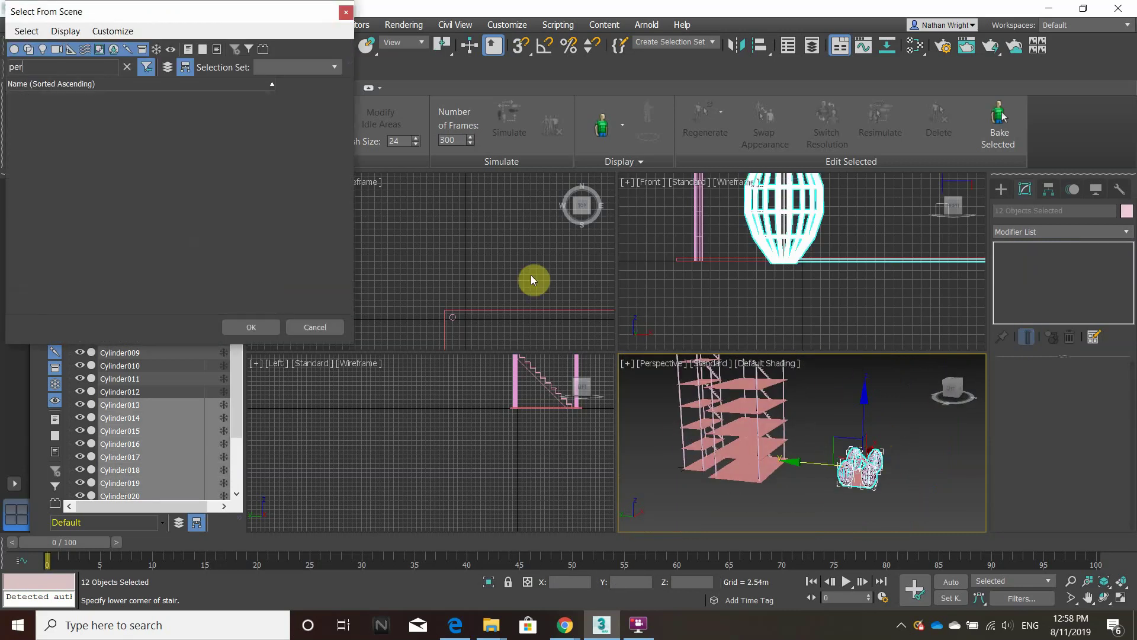
pyautogui.press('Escape')
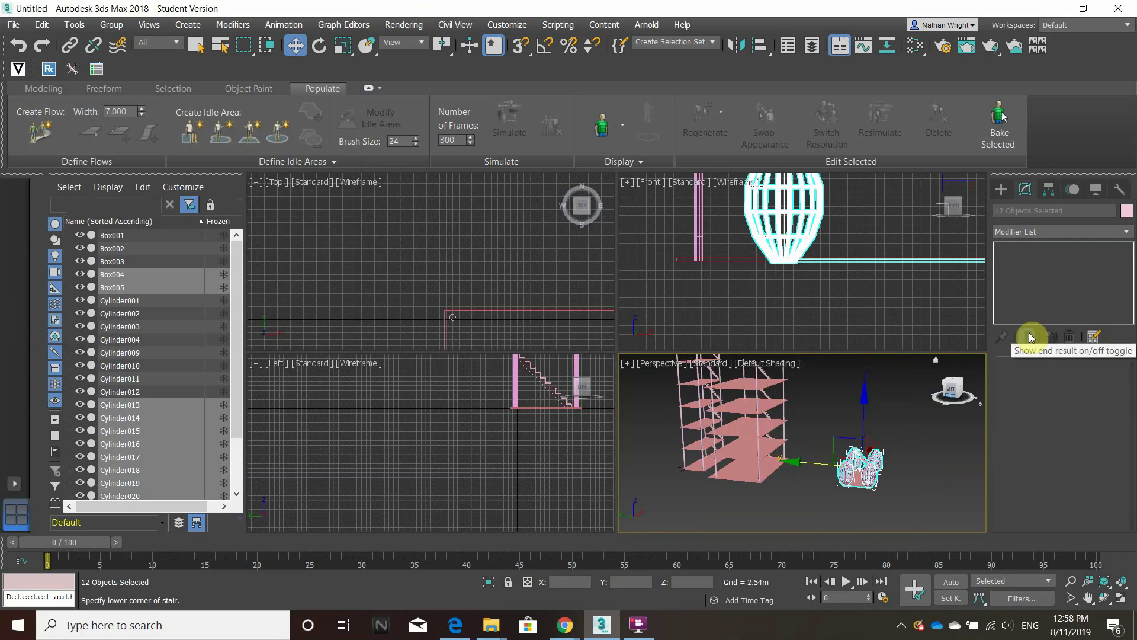
pyautogui.write('her')
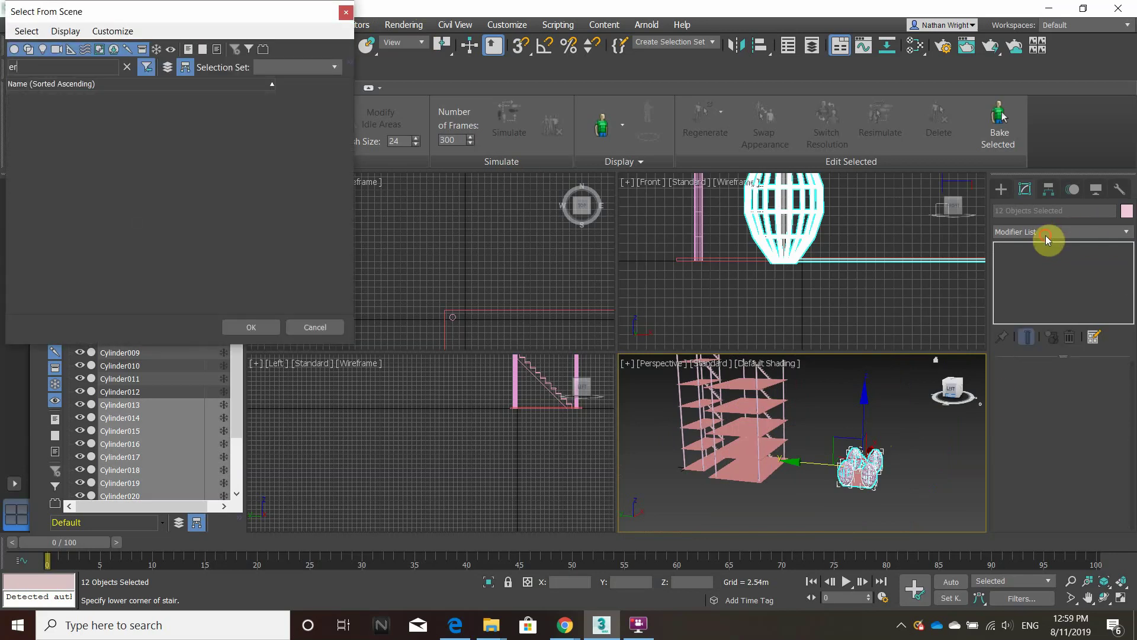
pyautogui.click(346, 14)
# Step: Apply the HyperClone modifier to the selected parts of the third structure
pyautogui.click(1024, 229)
pyautogui.write('hyper')
pyautogui.press('Return')
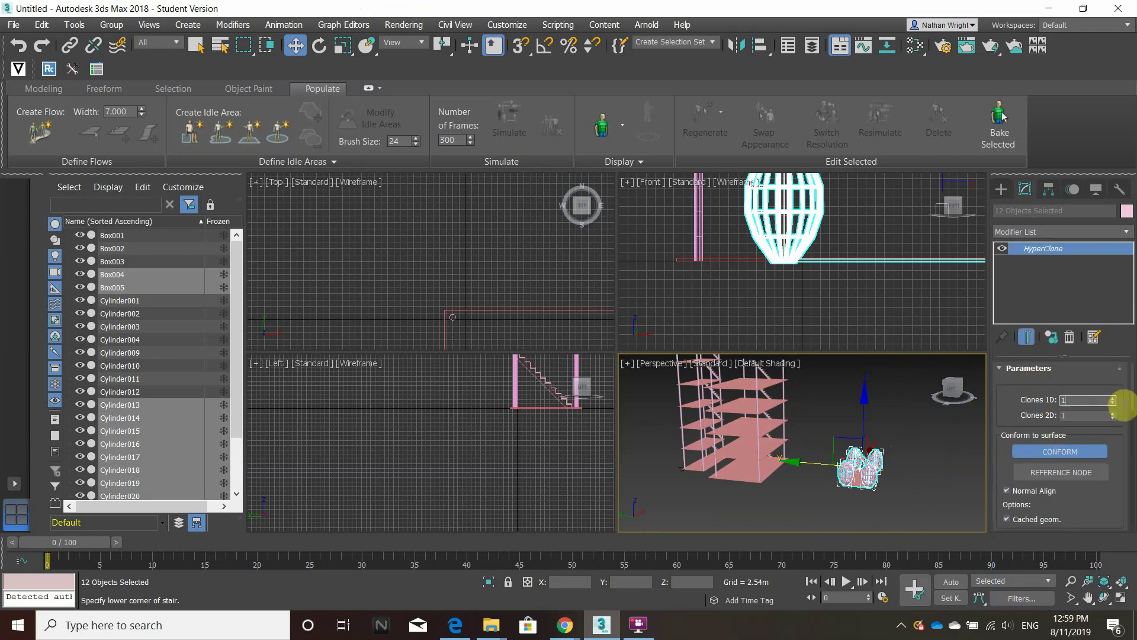
# Step: Set the third structure's HyperClone counts to 5 clones in 1D and 3 clones in 2D
pyautogui.click(1074, 418)
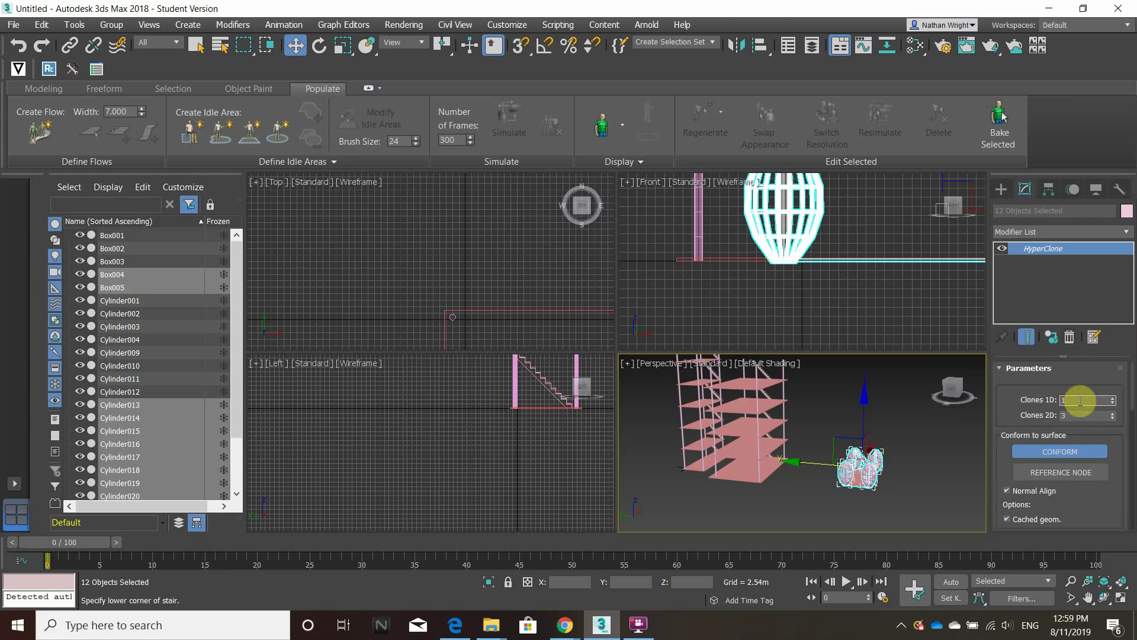
pyautogui.press('Num_Lock')
pyautogui.press('BackSpace')
pyautogui.write('5')
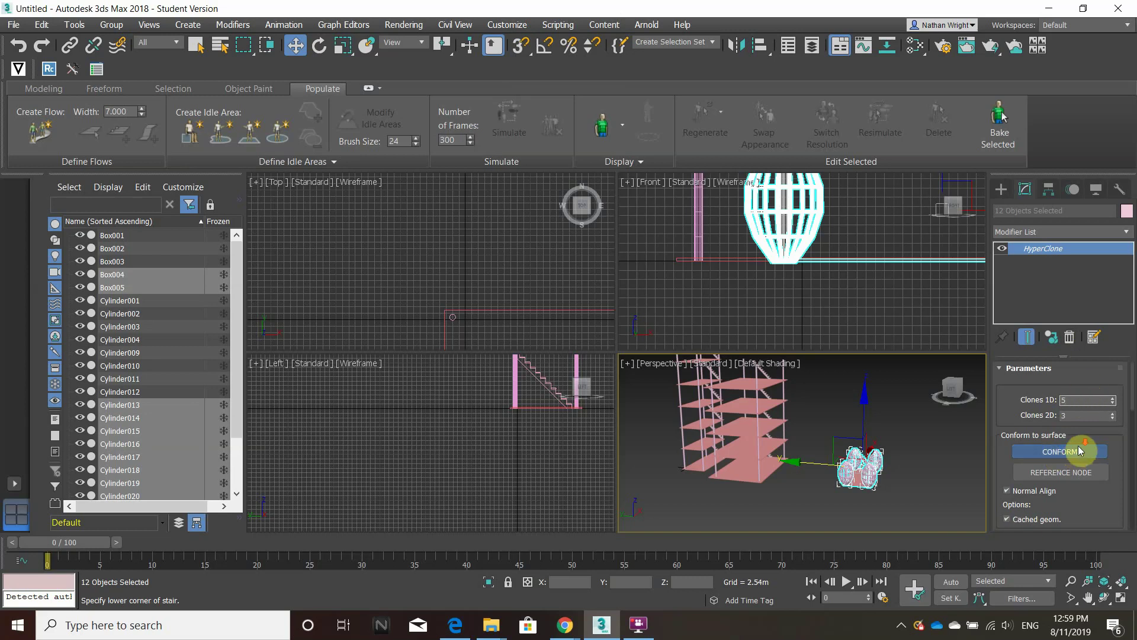
# Step: Stack the third structure's cloned floors vertically with a HyperClone 1D offset of -3.3 m along Z
pyautogui.scroll(-3, 1059, 462)
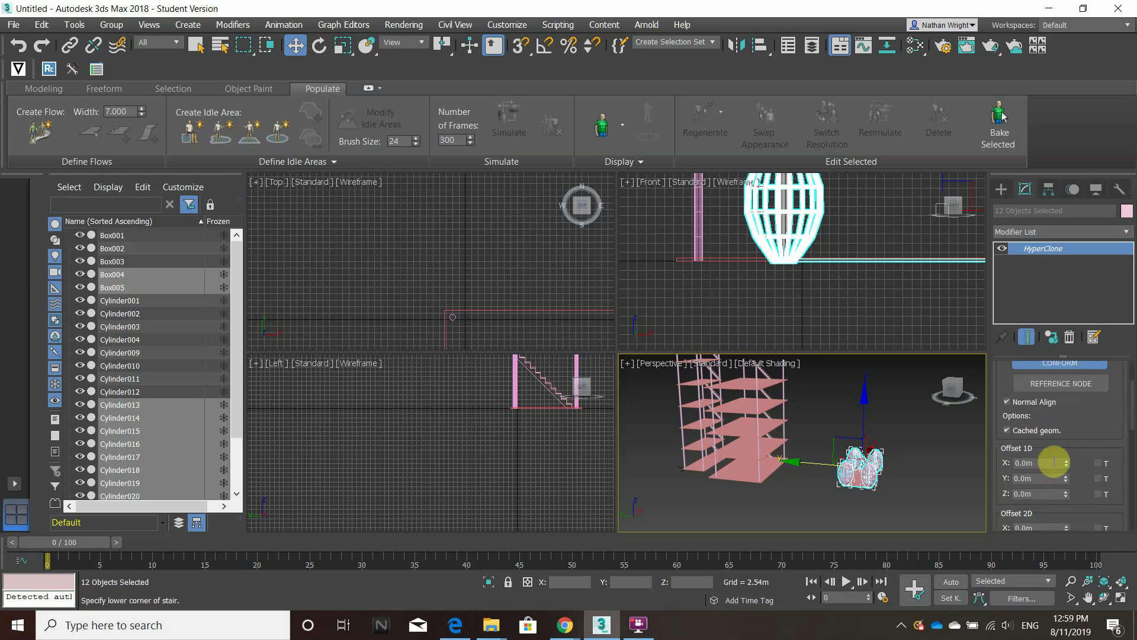
pyautogui.click(1067, 492)
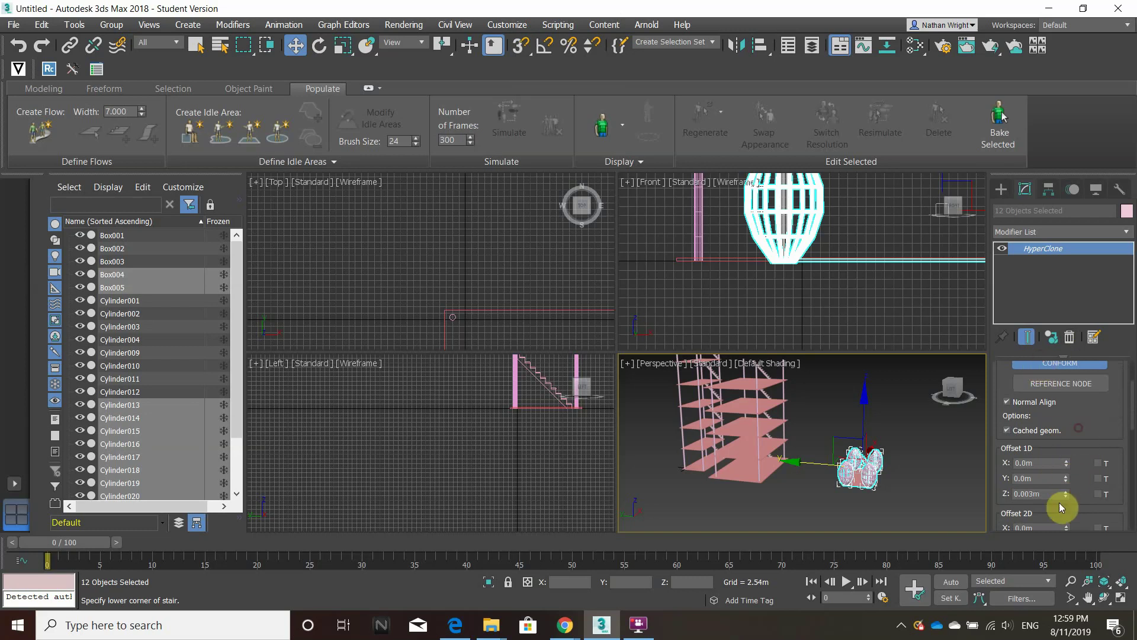
pyautogui.moveTo(1068, 492)
pyautogui.mouseDown()
pyautogui.moveTo(1064, 439)
pyautogui.moveTo(1078, 556)
pyautogui.moveTo(1061, 636)
pyautogui.moveTo(1016, 495)
pyautogui.moveTo(1039, 487)
pyautogui.mouseUp()
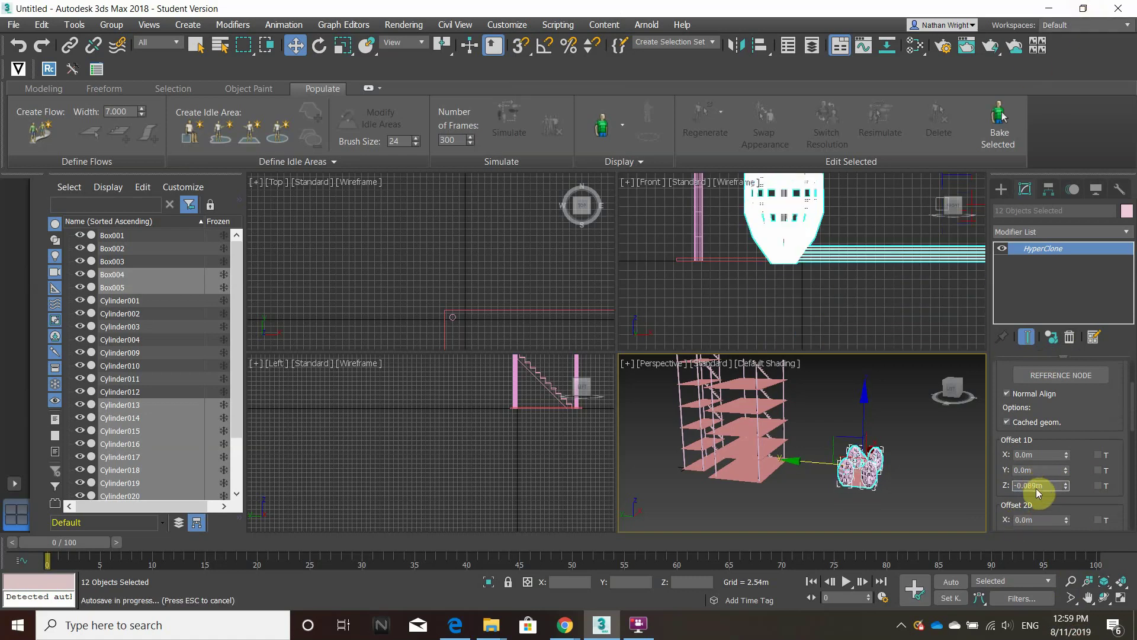
pyautogui.press('BackSpace')
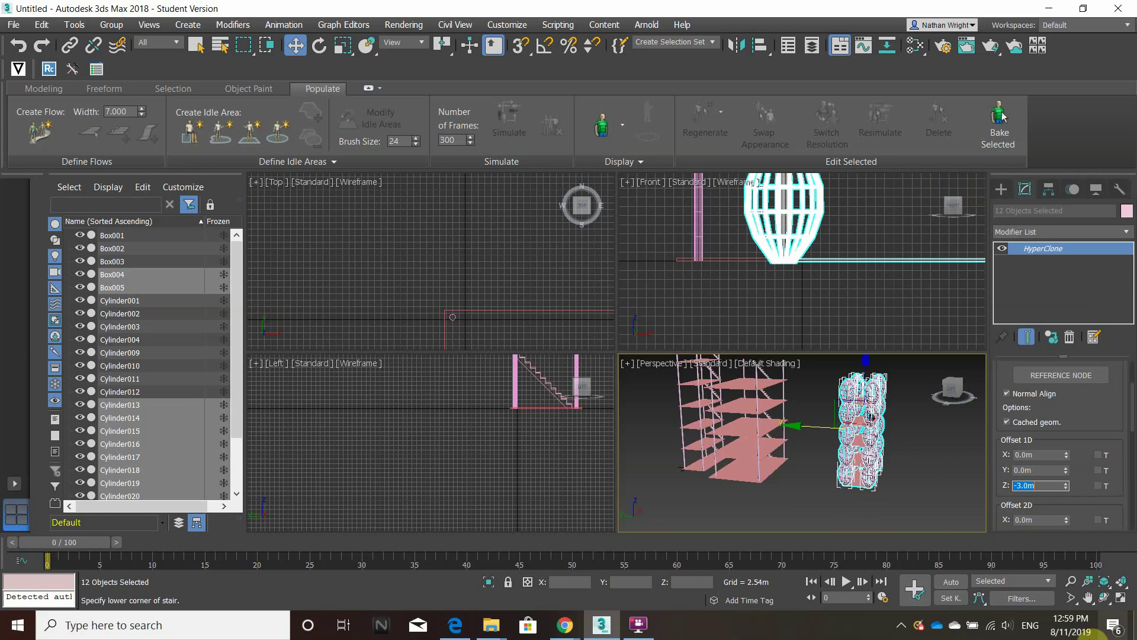
pyautogui.scroll(3, 876, 465)
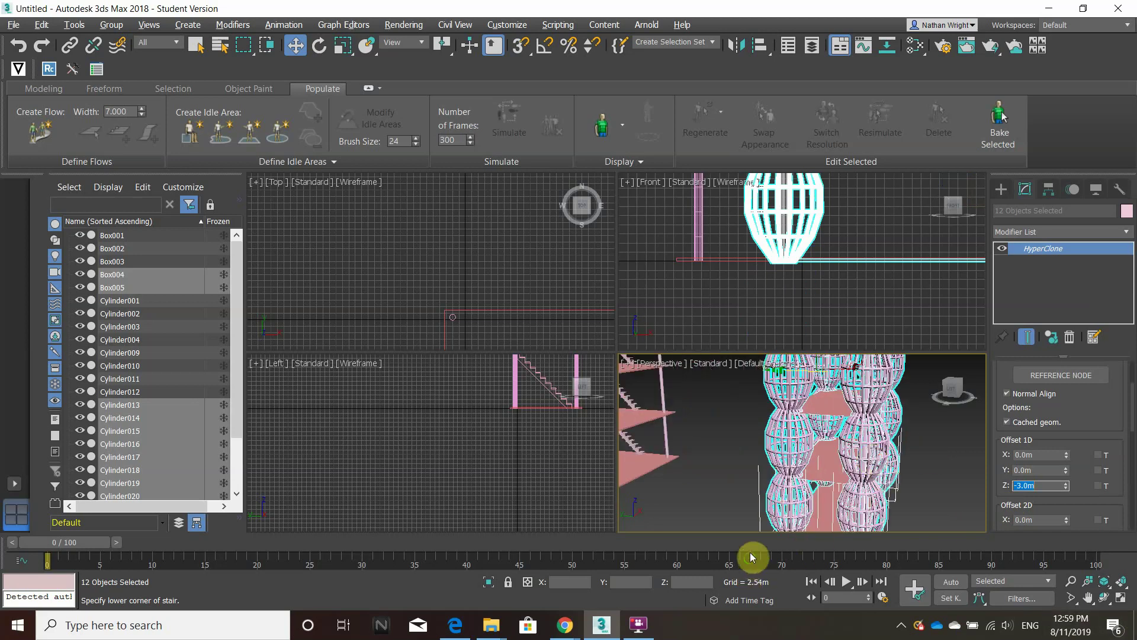
pyautogui.keyDown('alt'); pyautogui.moveTo(754, 523); pyautogui.dragTo(764, 507, button='middle'); pyautogui.keyUp('alt')
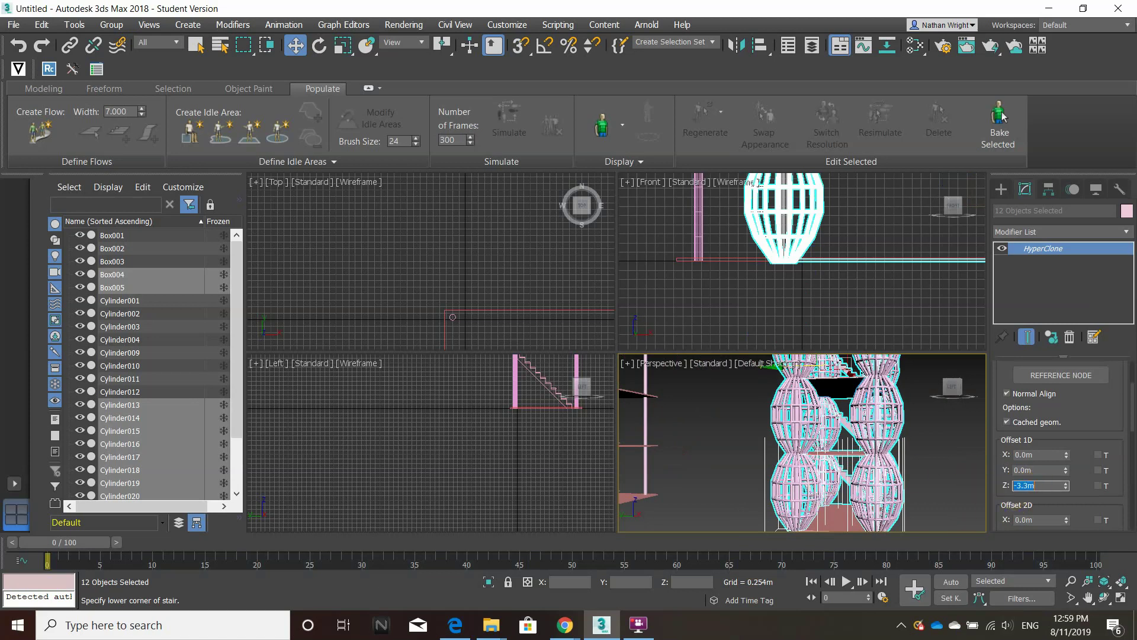
pyautogui.scroll(-3, 889, 456)
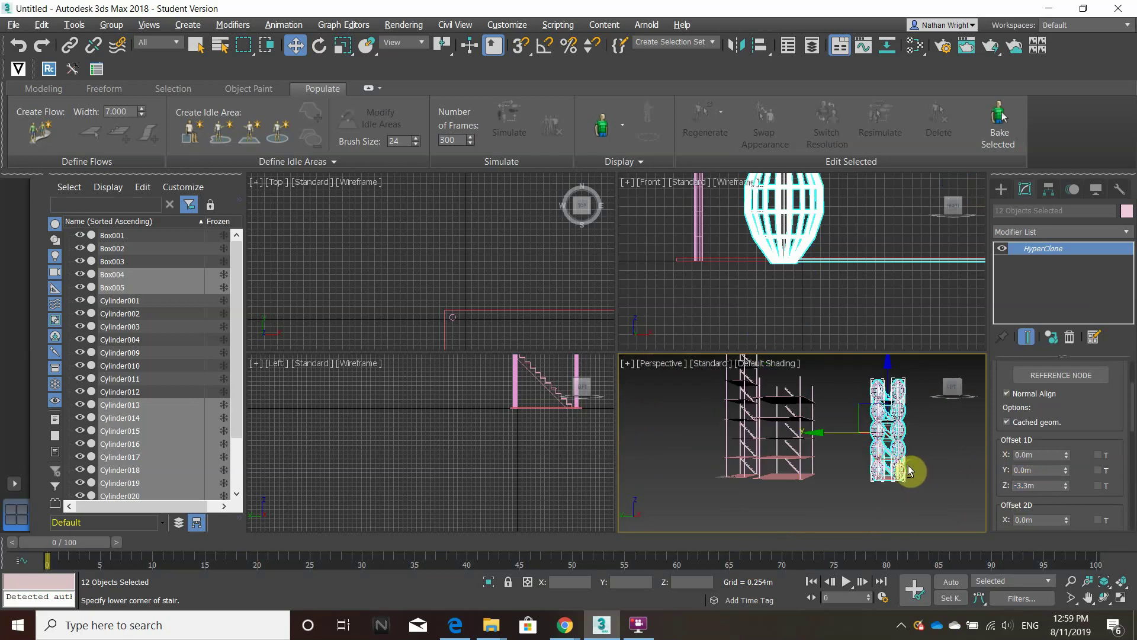
# Step: Set the third structure's HyperClone 2D offset along Y to 0.272 m
pyautogui.keyDown('alt'); pyautogui.moveTo(894, 474); pyautogui.dragTo(890, 499, button='middle'); pyautogui.keyUp('alt')
pyautogui.scroll(-3, 1061, 488)
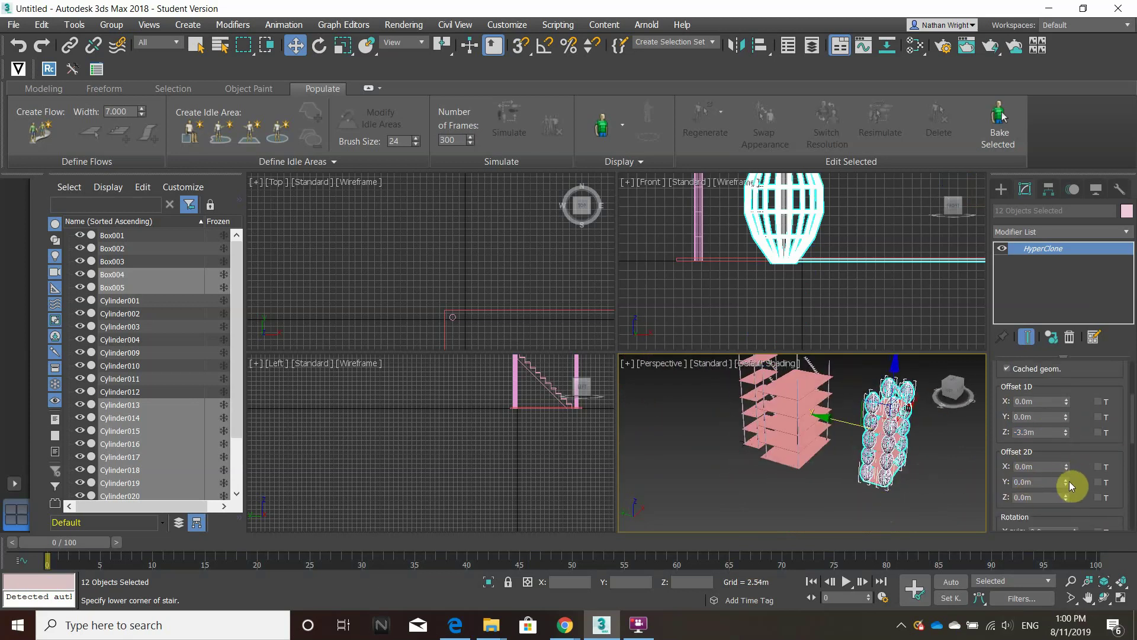
pyautogui.moveTo(1066, 481); pyautogui.dragTo(1067, 487)
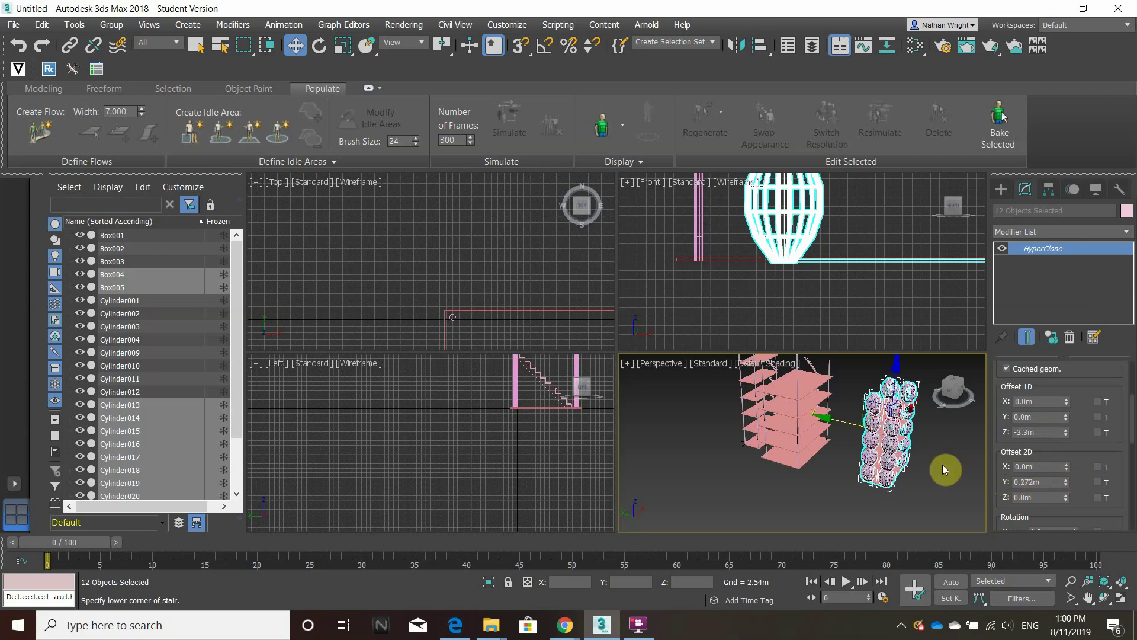
# Step: Try HyperClone 2D offsets of 5 m and 8 m along Y to spread out the third structure's cloned columns of floors
pyautogui.scroll(5, 928, 465)
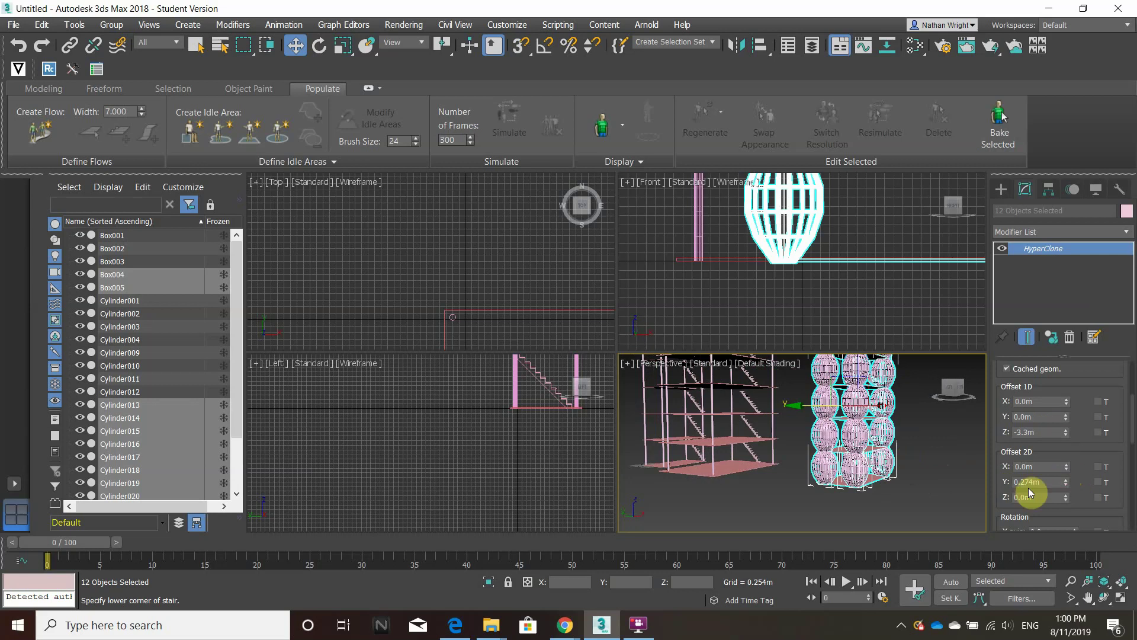
pyautogui.moveTo(1019, 481); pyautogui.dragTo(1033, 482)
pyautogui.write('432')
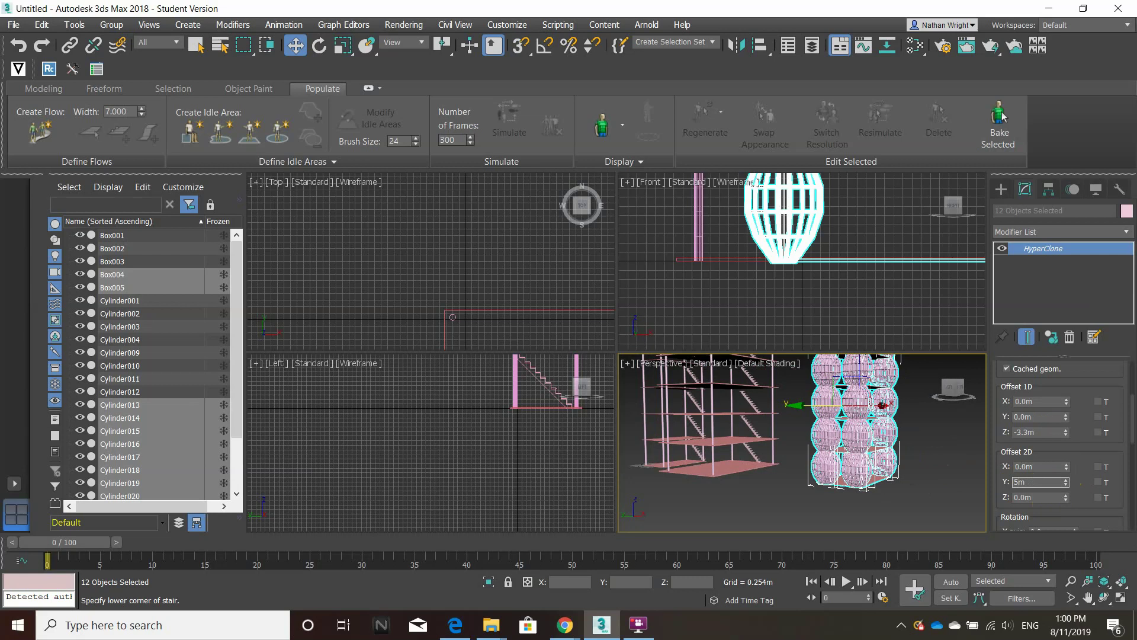
pyautogui.press('Return')
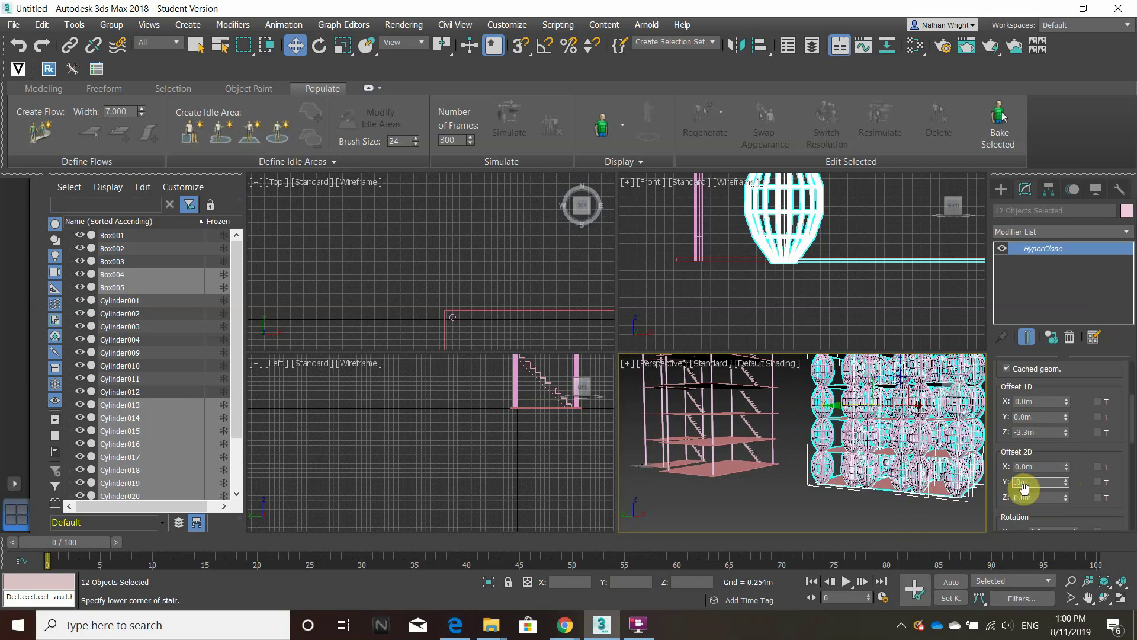
pyautogui.write('8')
pyautogui.press('Return')
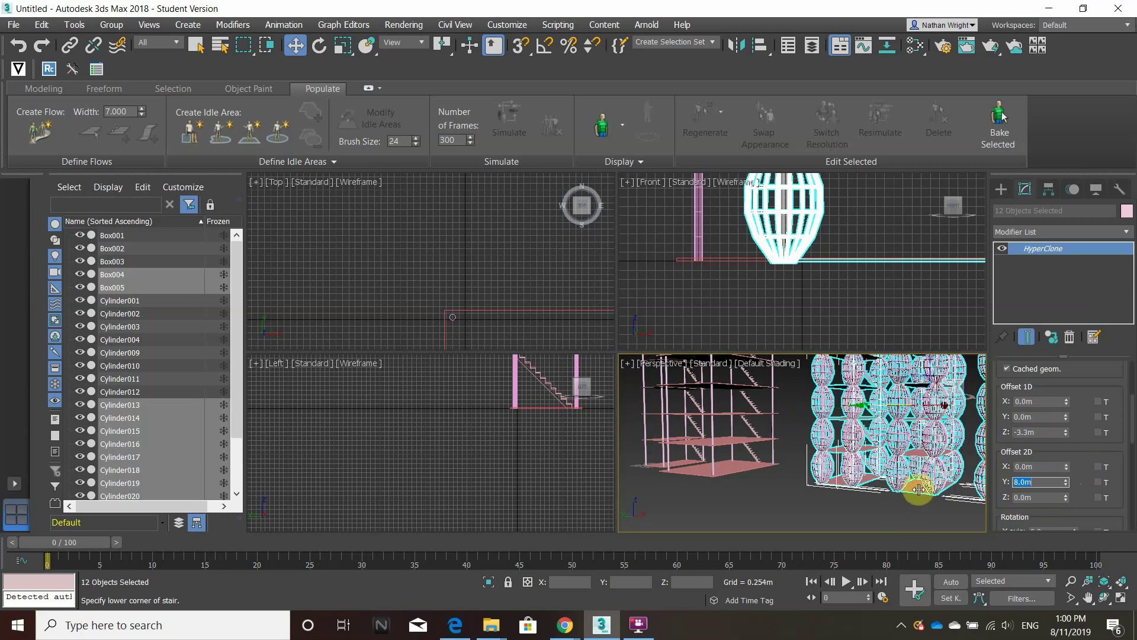
# Step: Set the third structure's HyperClone 2D offset along Y to 6 m
pyautogui.moveTo(837, 490)
pyautogui.keyDown('alt'); pyautogui.mouseDown(button='middle')
pyautogui.moveTo(883, 472)
pyautogui.moveTo(952, 475)
pyautogui.mouseUp(button='middle'); pyautogui.keyUp('alt')
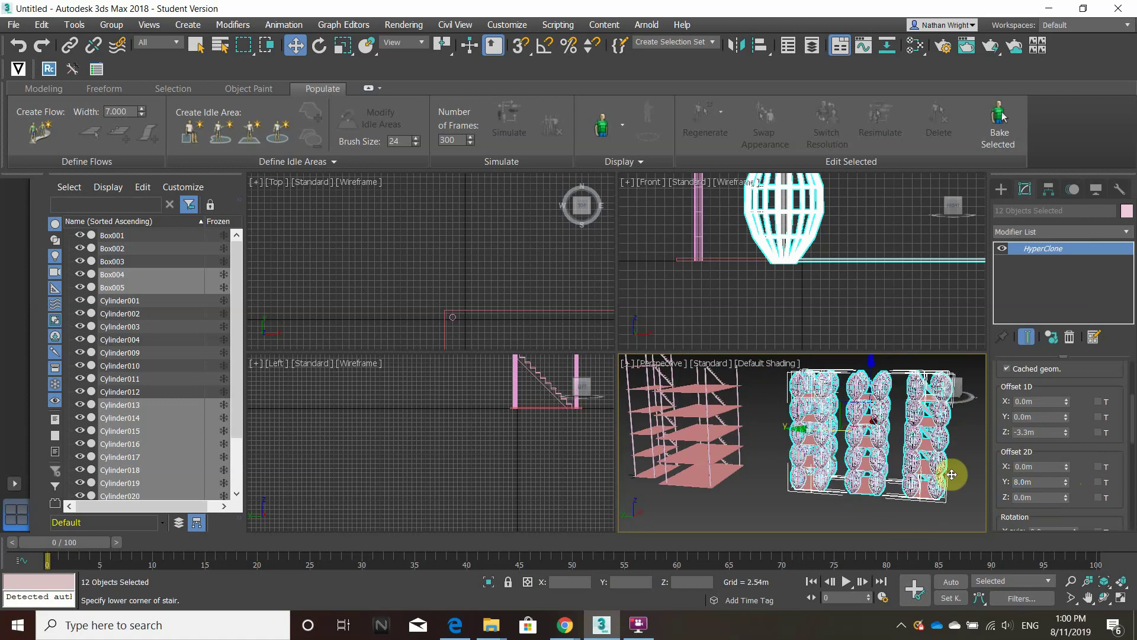
pyautogui.click(1017, 482)
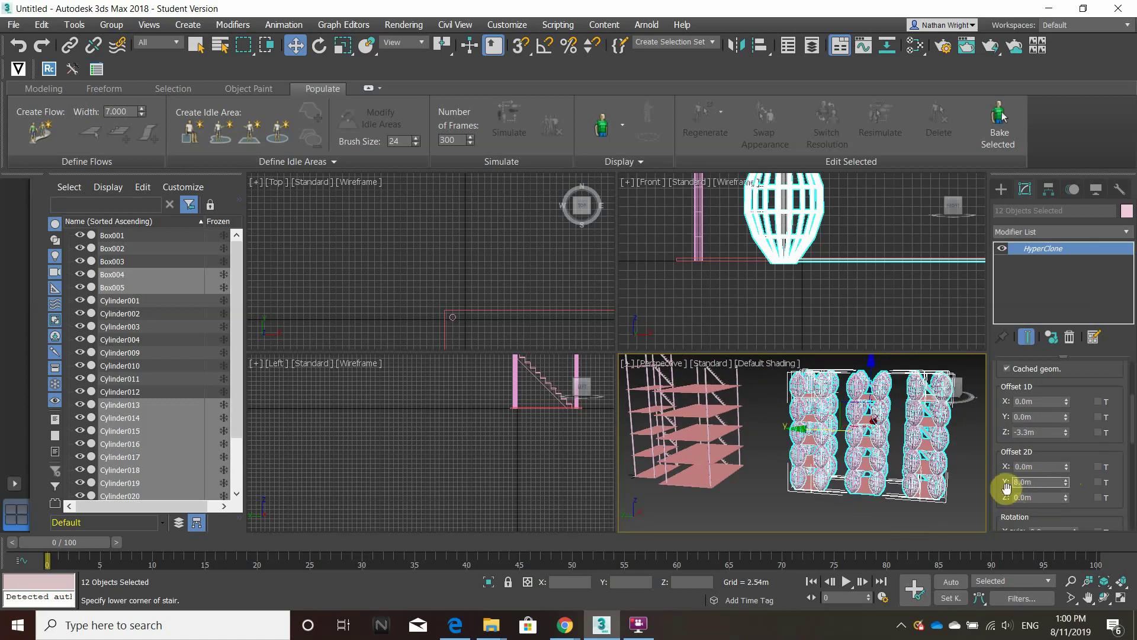
pyautogui.click(1023, 482)
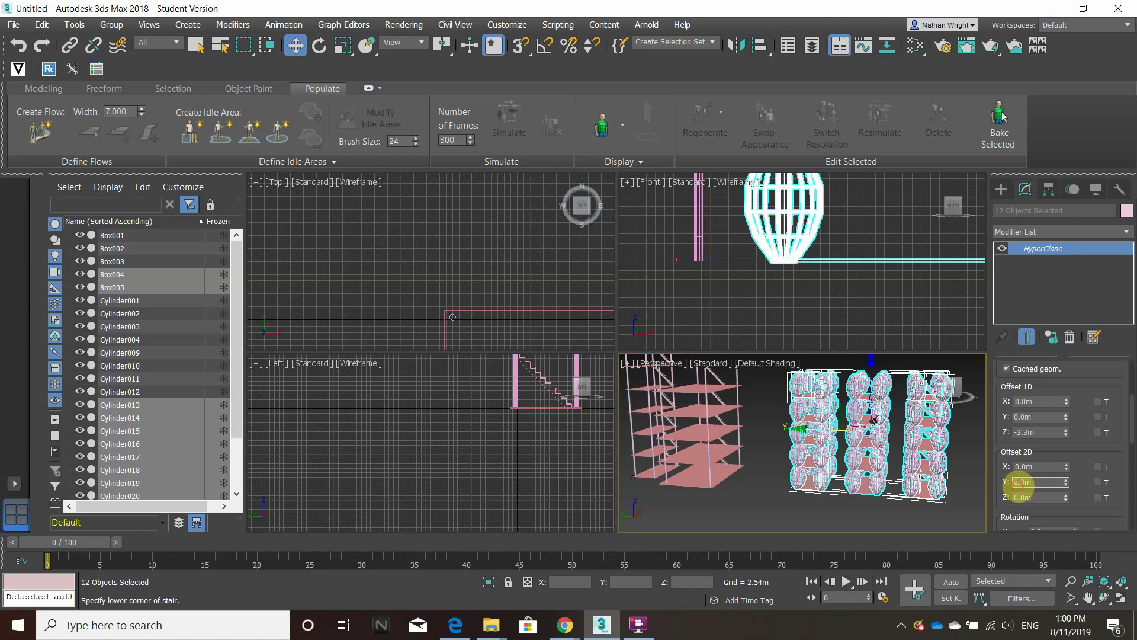
pyautogui.write('6')
pyautogui.press('Return')
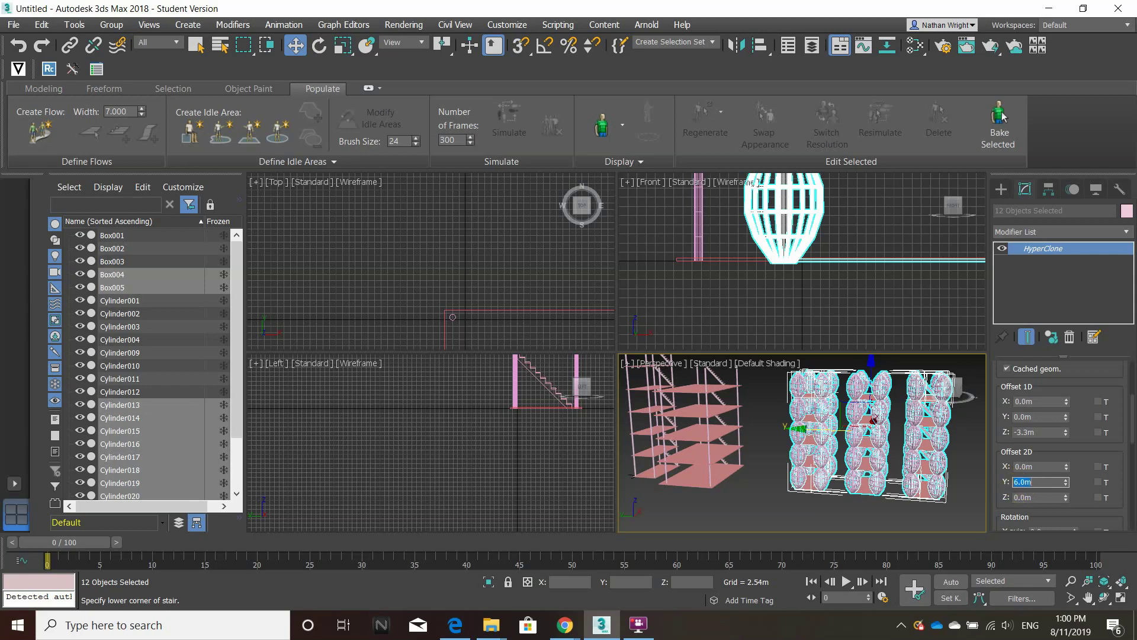
# Step: Deselect the third structure and maximize the Perspective viewport to review all three buildings together
pyautogui.click(848, 521)
pyautogui.scroll(-2, 796, 488)
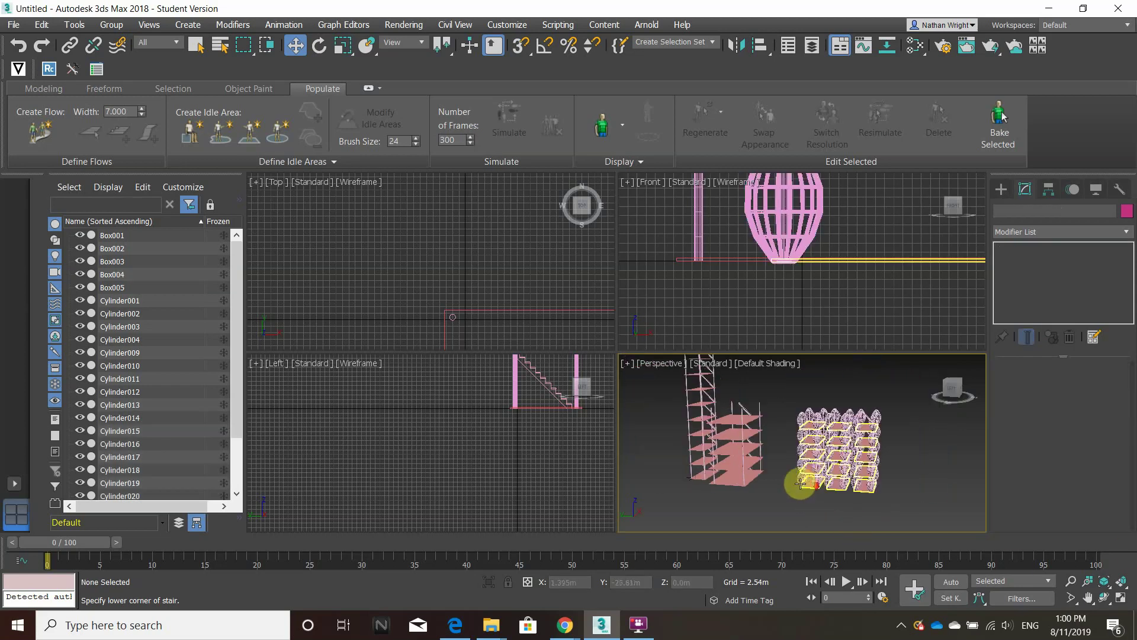
pyautogui.keyDown('alt'); pyautogui.moveTo(784, 491); pyautogui.dragTo(859, 499, button='middle'); pyautogui.keyUp('alt')
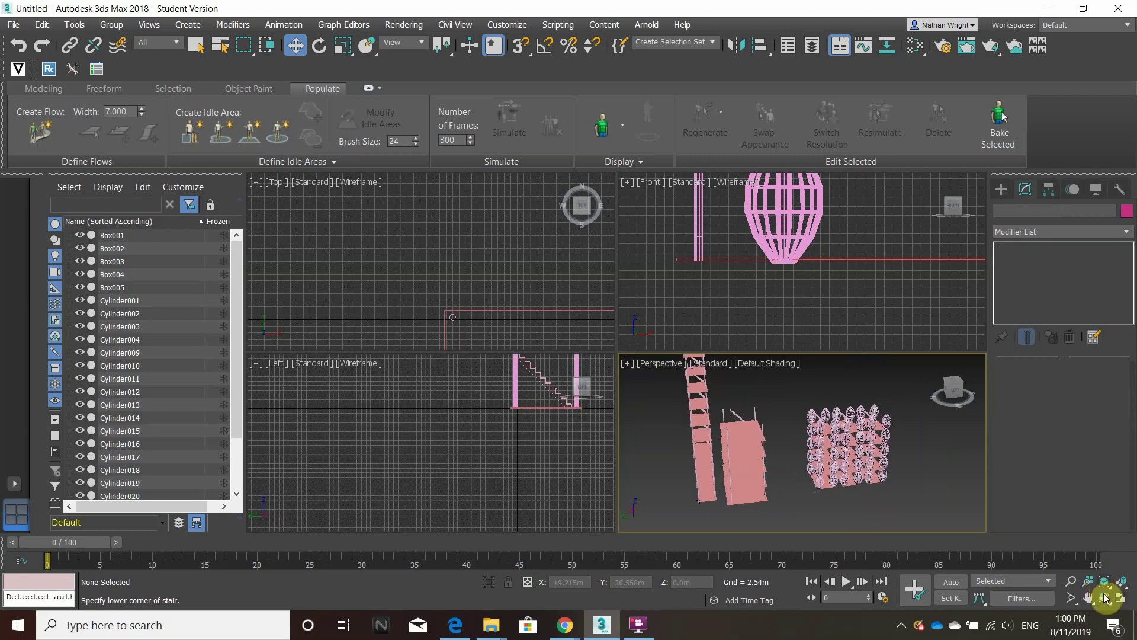
pyautogui.click(1113, 597)
pyautogui.moveTo(601, 350); pyautogui.dragTo(617, 381, button='middle')
pyautogui.keyDown('alt'); pyautogui.moveTo(701, 406); pyautogui.dragTo(642, 411, button='middle'); pyautogui.keyUp('alt')
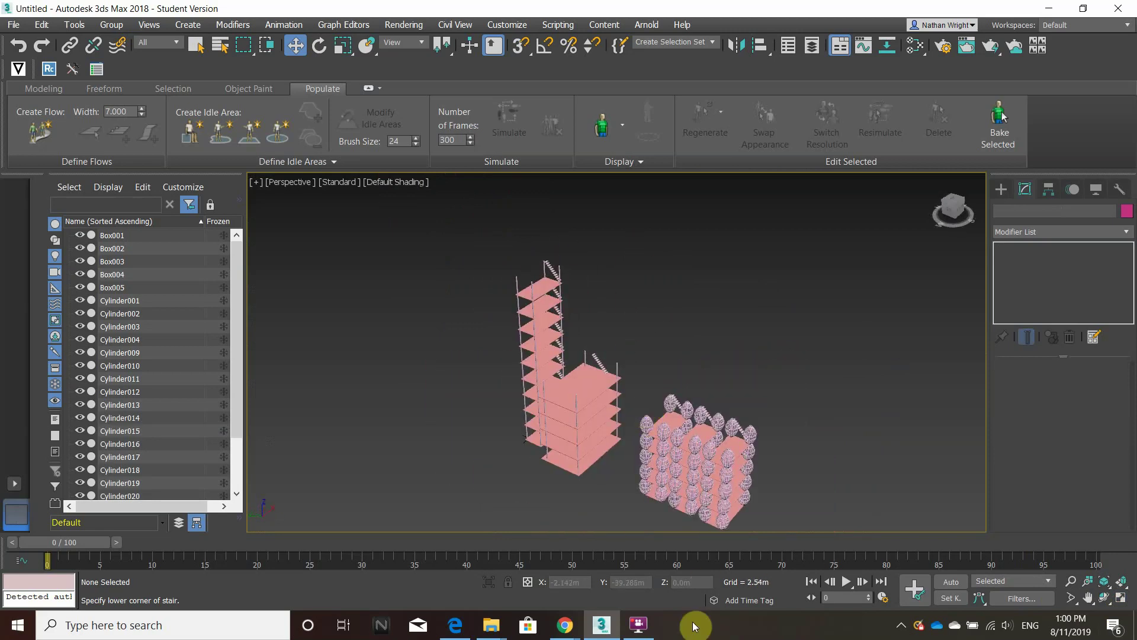